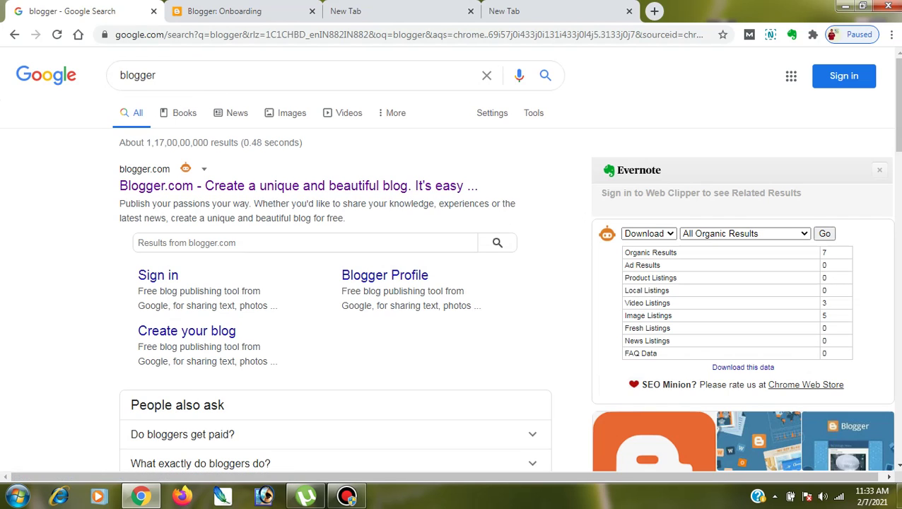
- Open the Blogger.com search result in a new tab and sign in to Blogger with the listed Google account
right_click(170, 186)
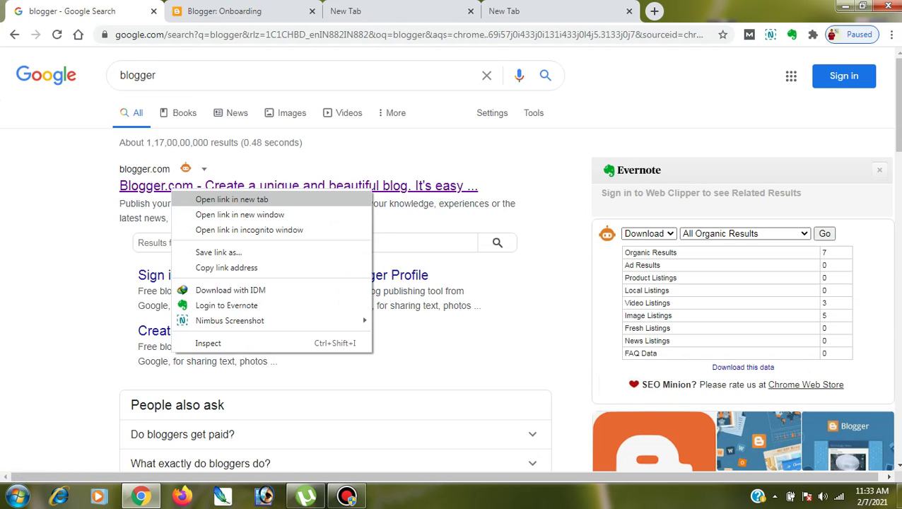
click(198, 201)
click(364, 11)
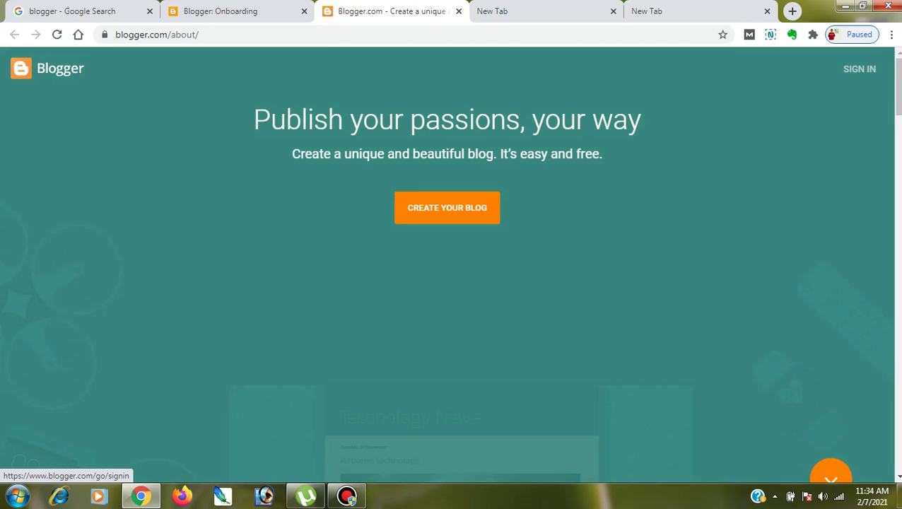
click(859, 68)
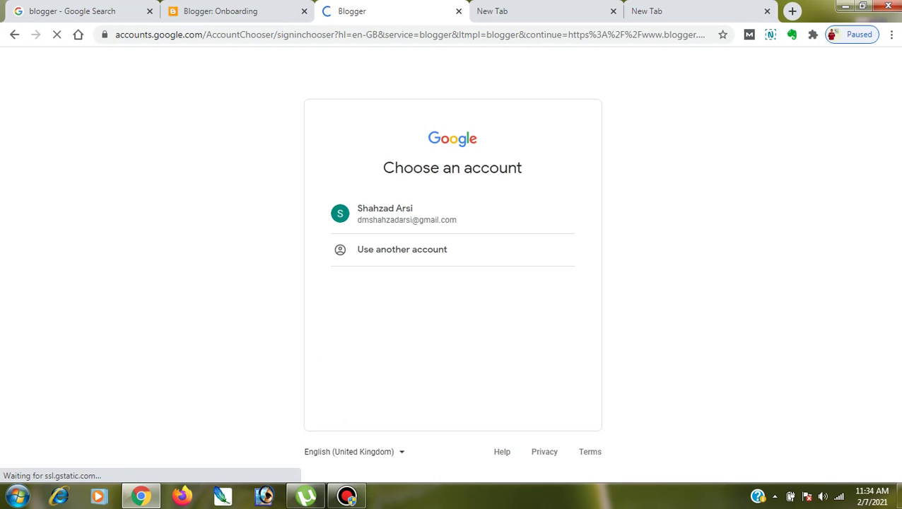
click(395, 214)
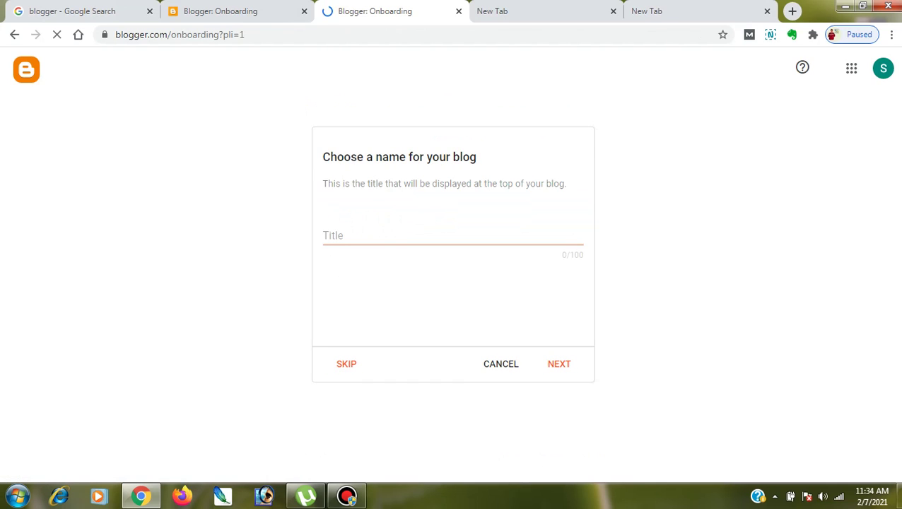
- In the earlier onboarding tab, accept the blog address onlinemarketings33 and finish creating the blog with the display name Online Marketing
click(220, 11)
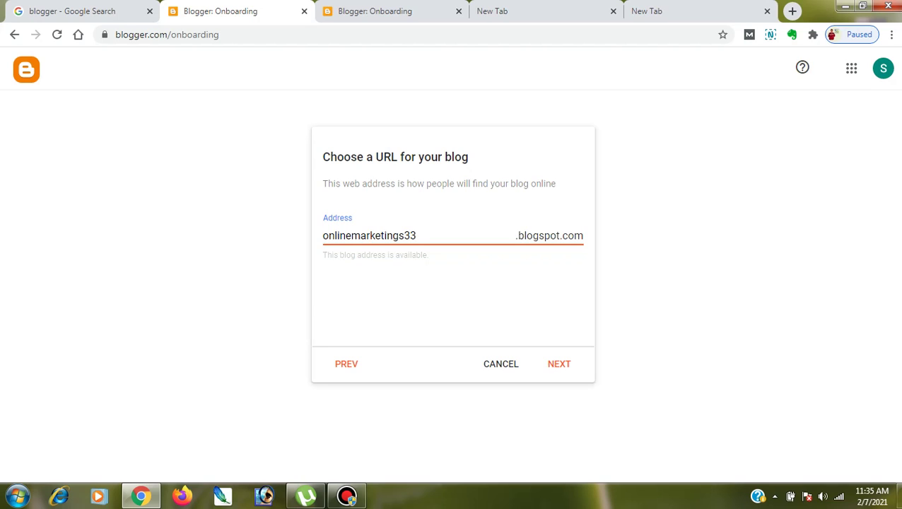
click(565, 362)
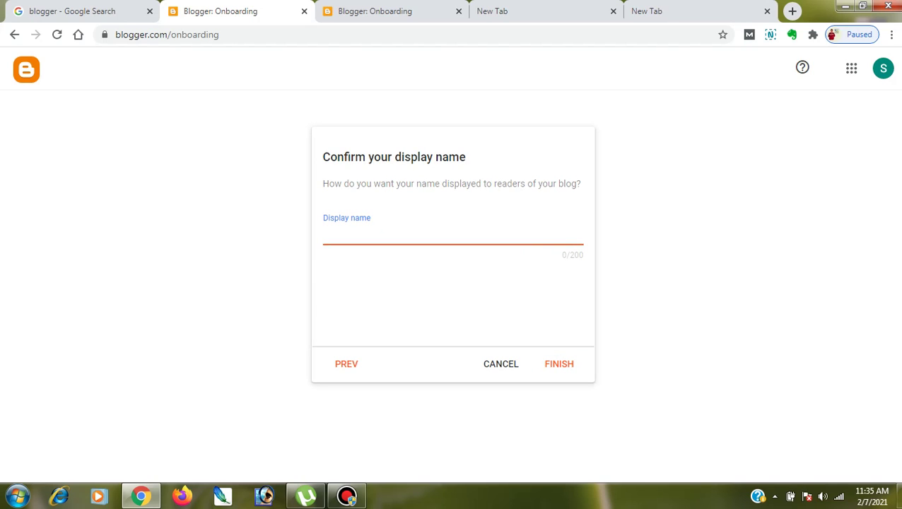
text(Online Marketting)
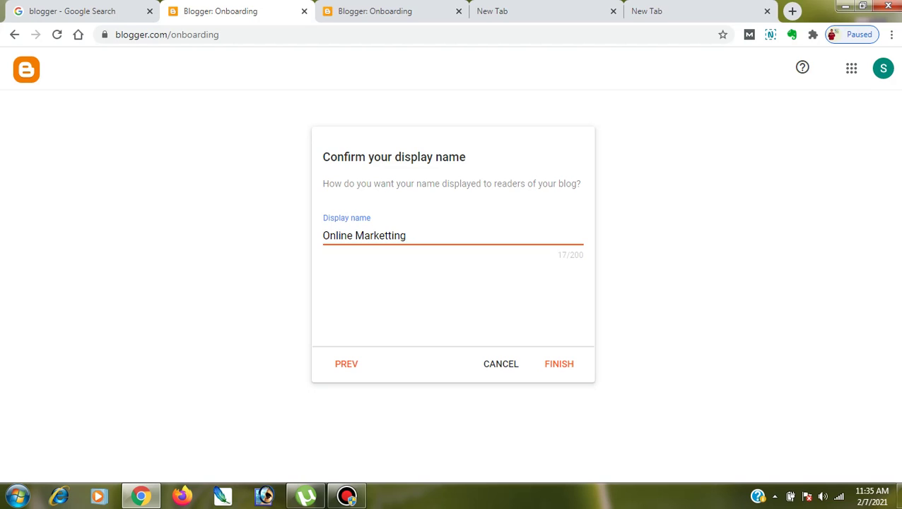
key(BackSpace)
key(BackSpace)
key(BackSpace)
key(BackSpace)
text(ing)
click(353, 235)
key(Return)
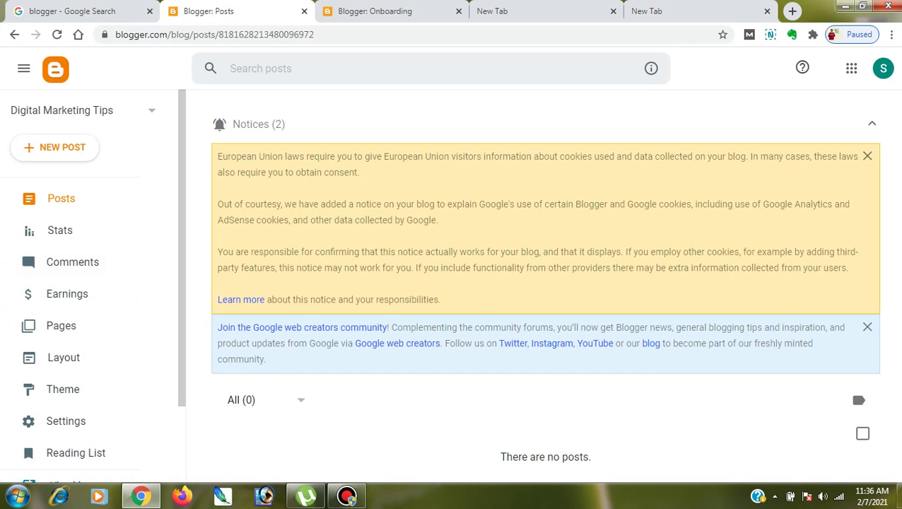
click(70, 110)
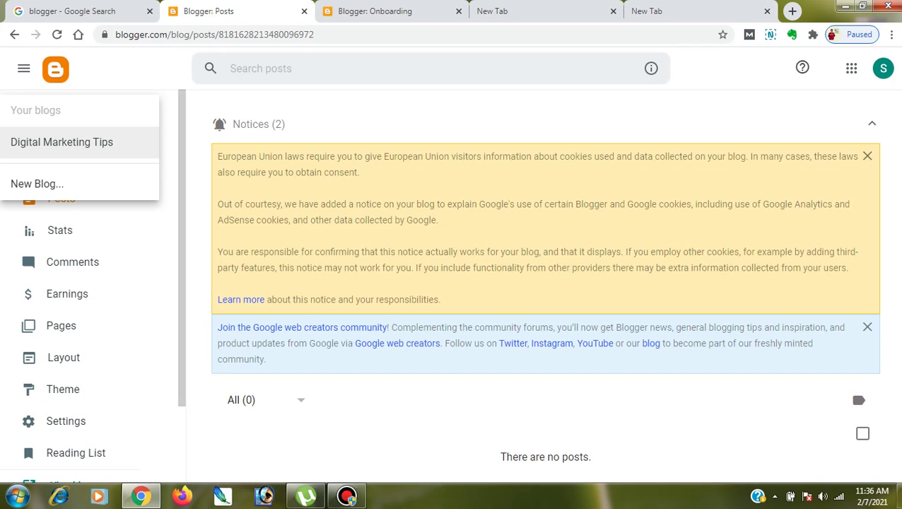
key(Escape)
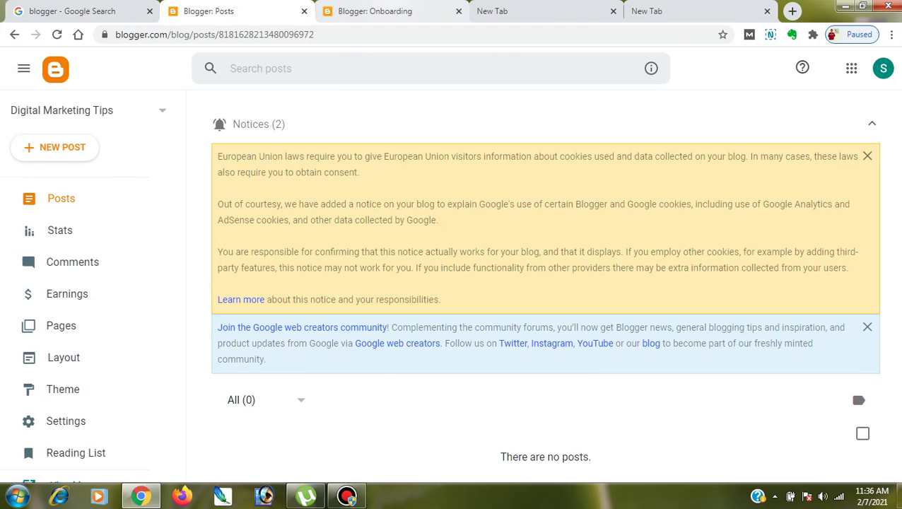
- Search Google for "digital marketing" in the unused Blogger onboarding tab
key(ctrl+Tab)
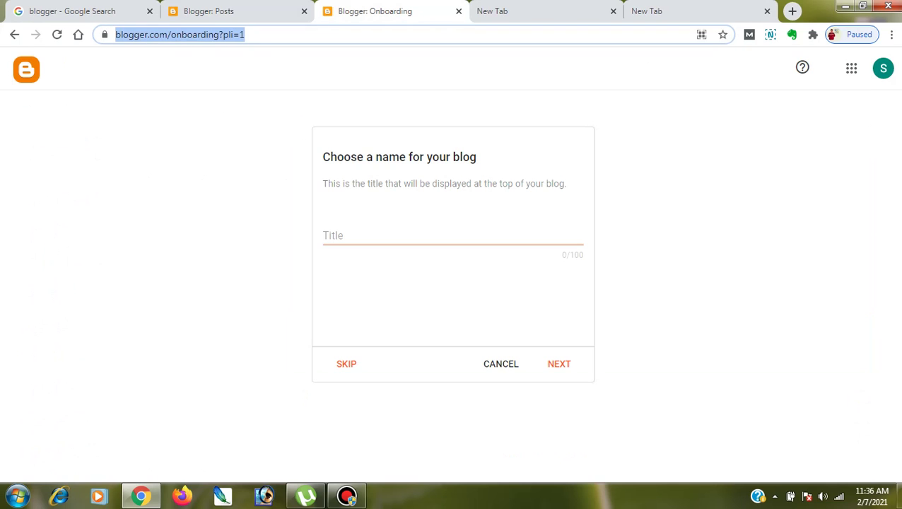
key(BackSpace)
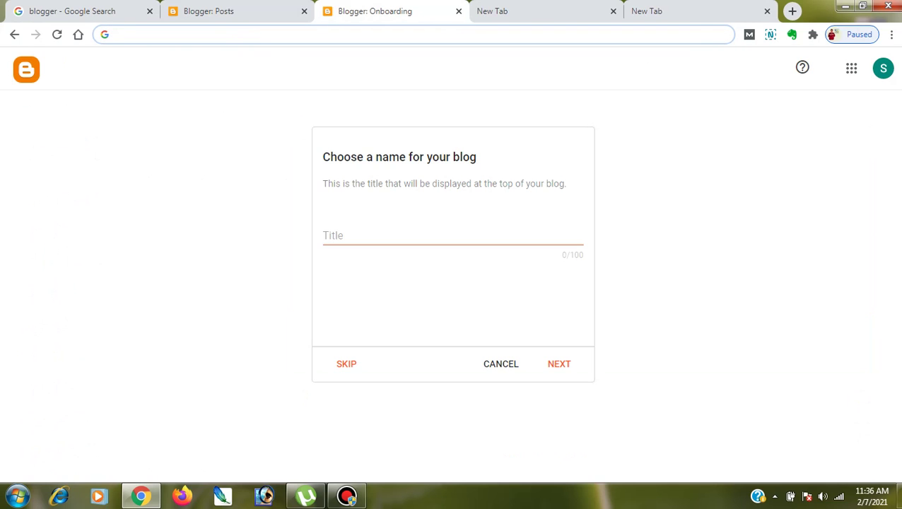
text(digit)
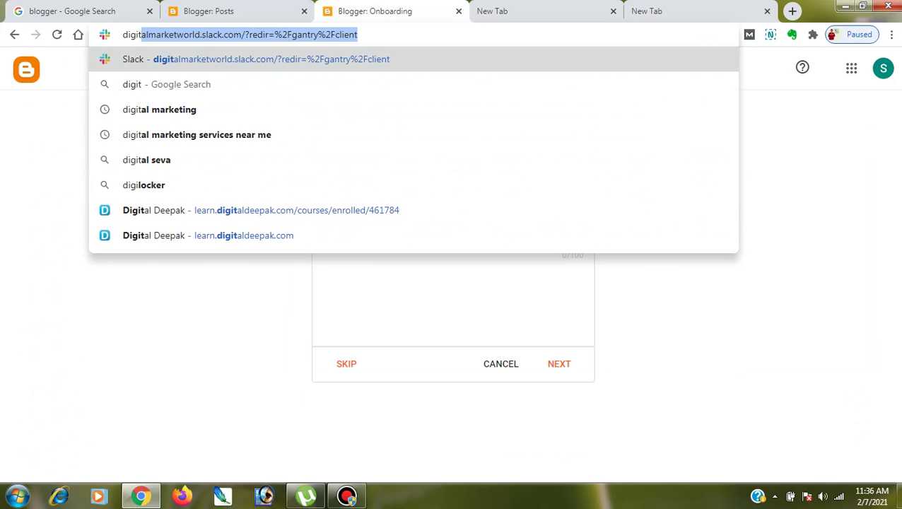
text(al)
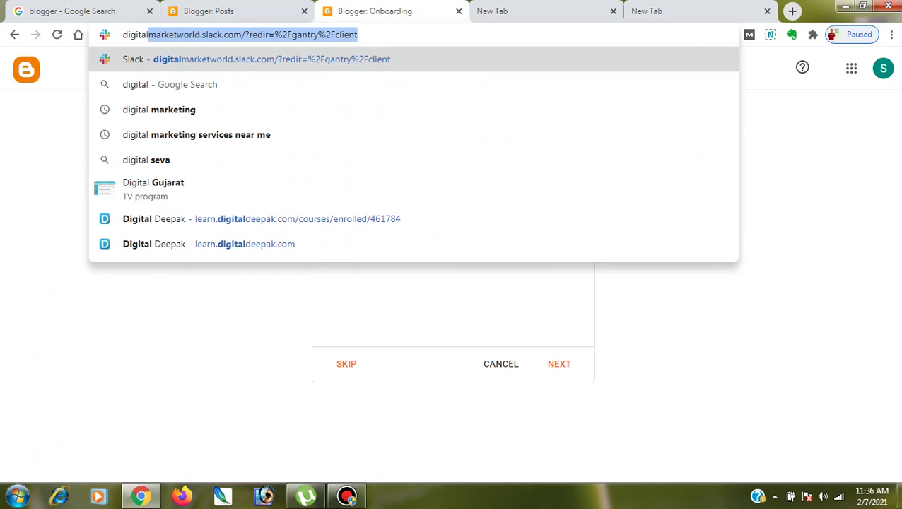
key(Down)
key(Down)
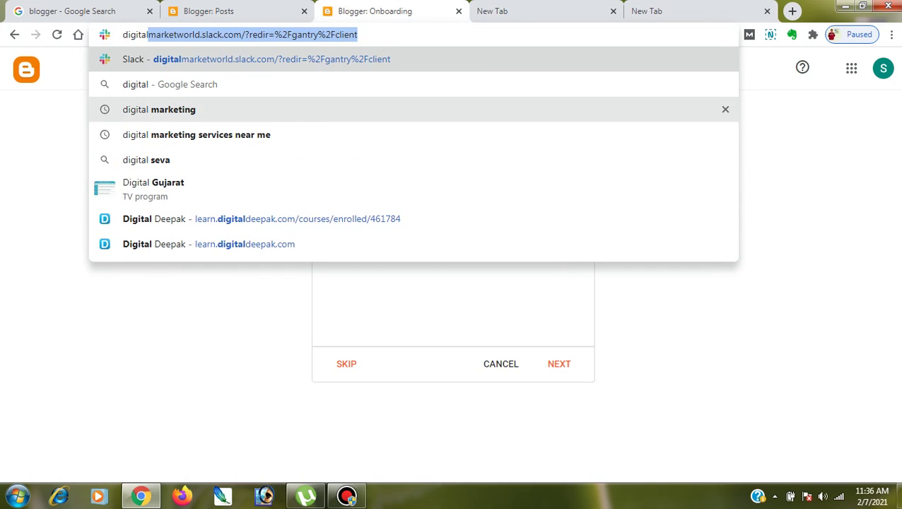
key(Return)
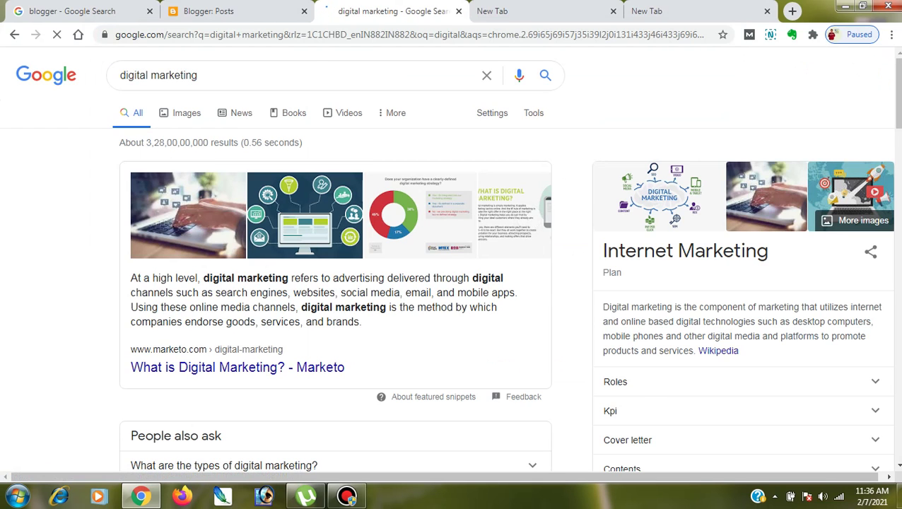
- Find the Wikipedia article on digital marketing in the search results and open it in a new tab
scroll(451, 269, down, 2)
scroll(335, 269, down, 6)
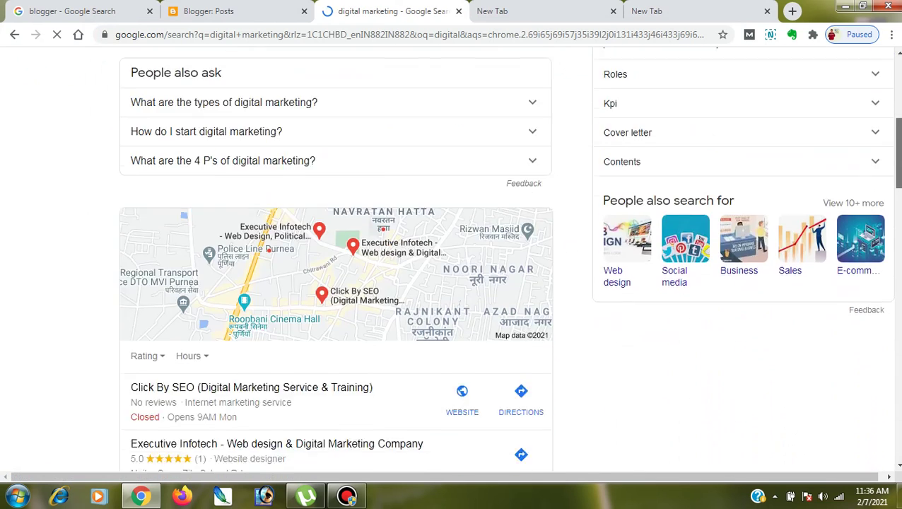
scroll(336, 269, down, 4)
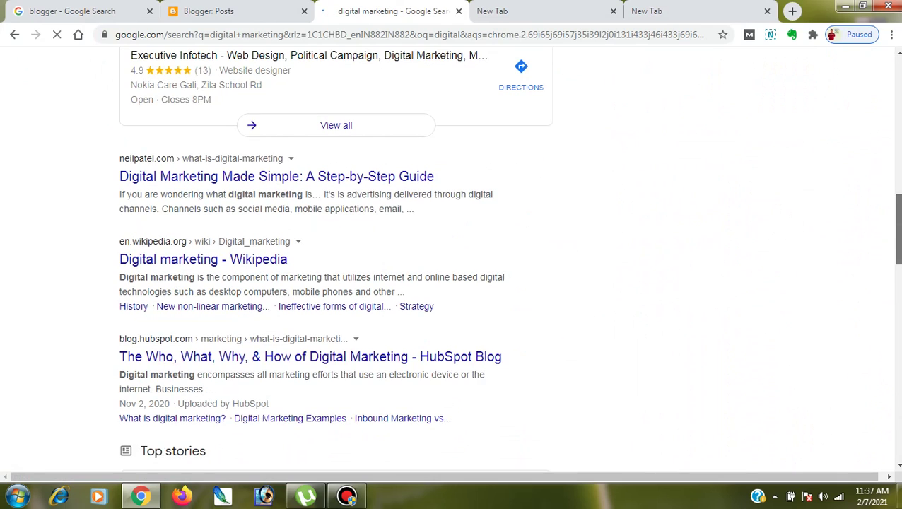
scroll(336, 269, up, 1)
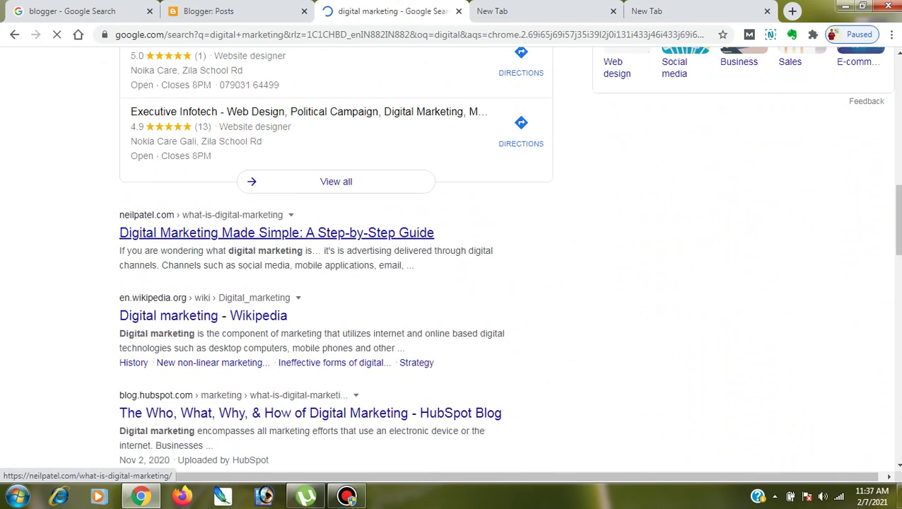
scroll(335, 269, up, 6)
scroll(335, 268, down, 5)
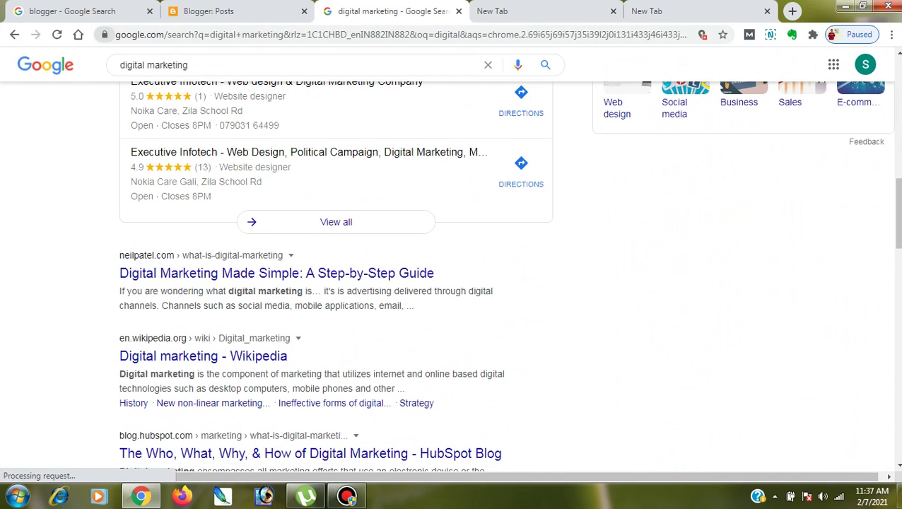
right_click(185, 356)
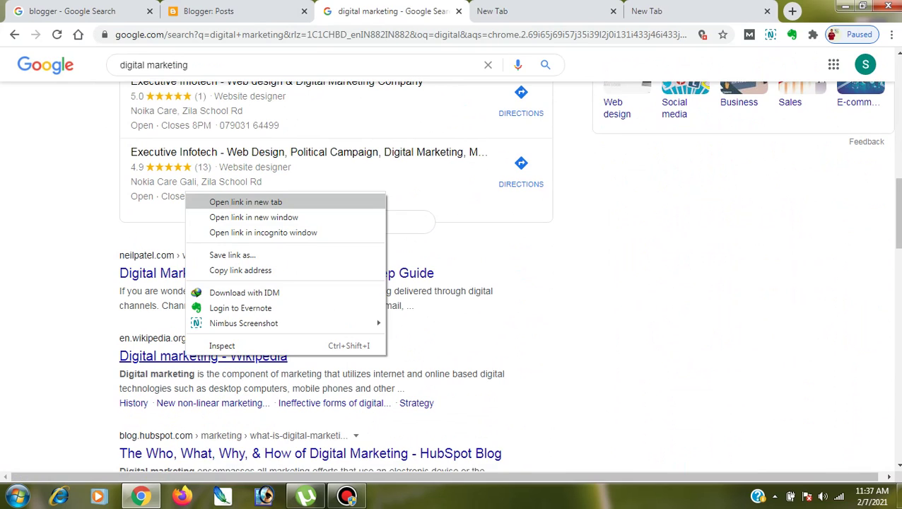
click(245, 201)
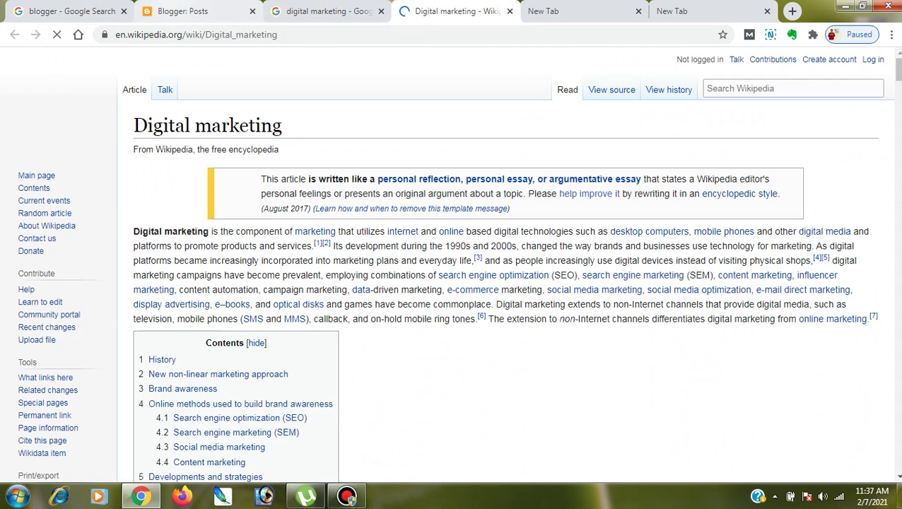
- Return to the Digital Marketing Tips blog dashboard and start a new post
click(183, 11)
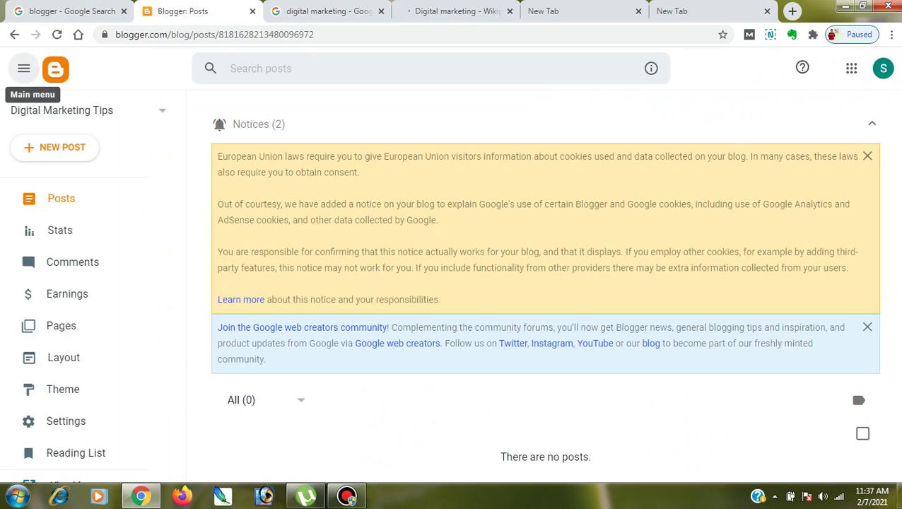
click(23, 68)
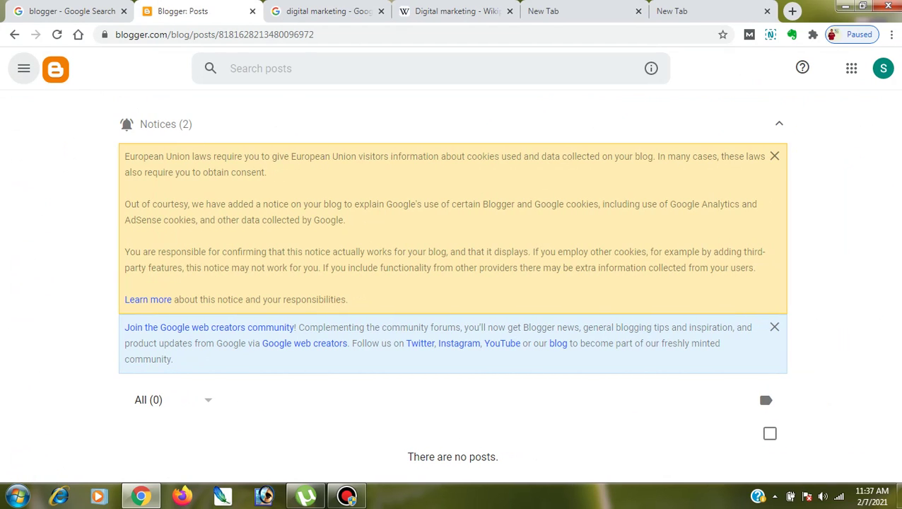
click(24, 69)
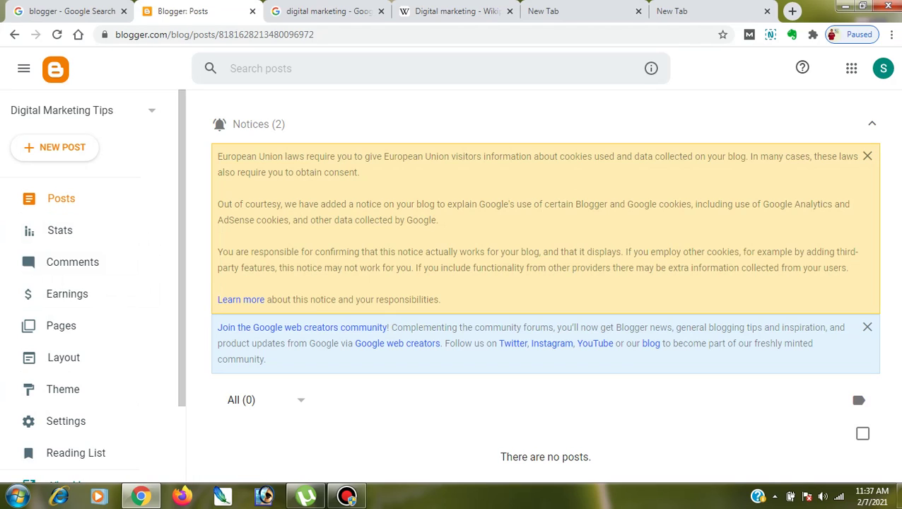
click(54, 147)
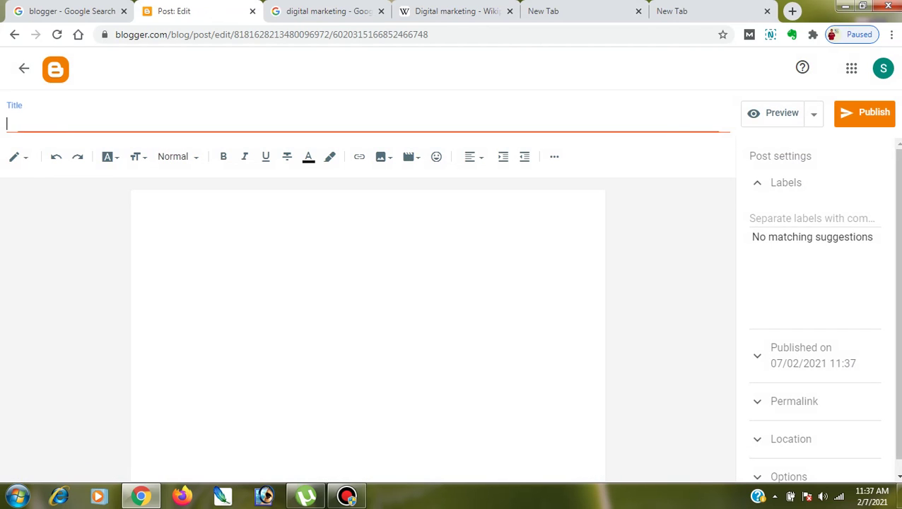
- Copy the heading "Digital marketing" from the Wikipedia article and paste it as the title of the new blog post
click(456, 12)
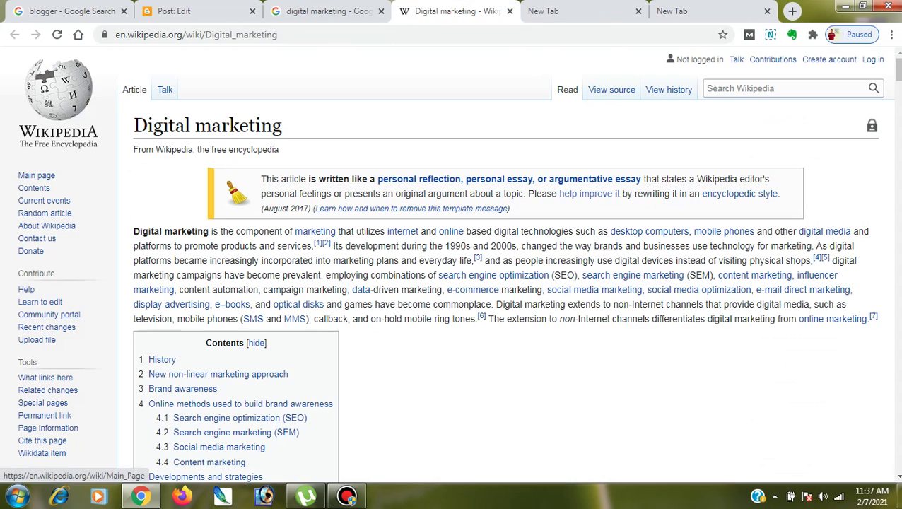
drag(283, 125, 134, 126)
right_click(135, 130)
click(151, 137)
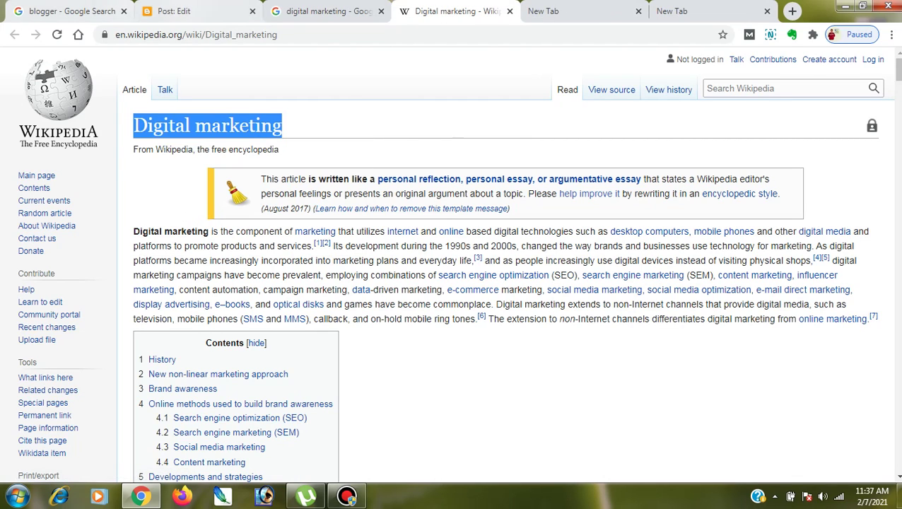
click(173, 11)
right_click(79, 120)
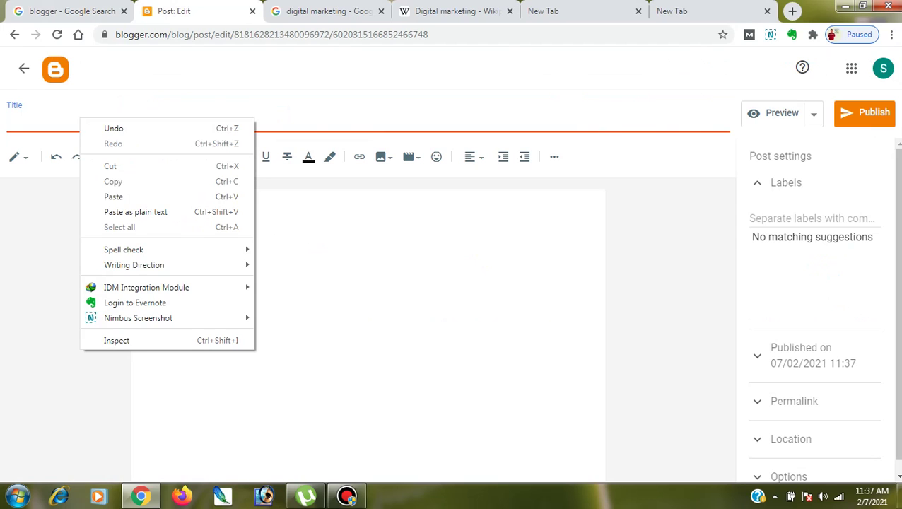
click(117, 197)
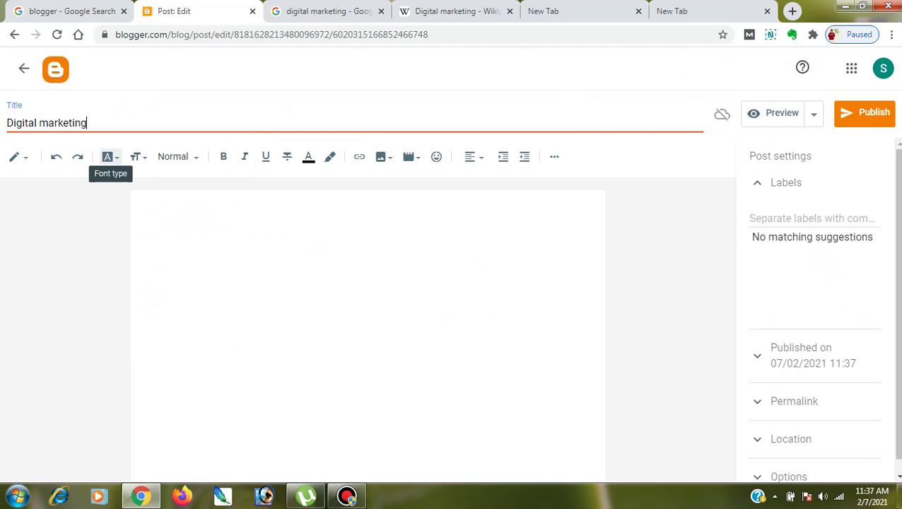
- Extend the post title so that it reads "Digital marketing Tips To get started"
text(Tipss)
key(BackSpace)
text(to)
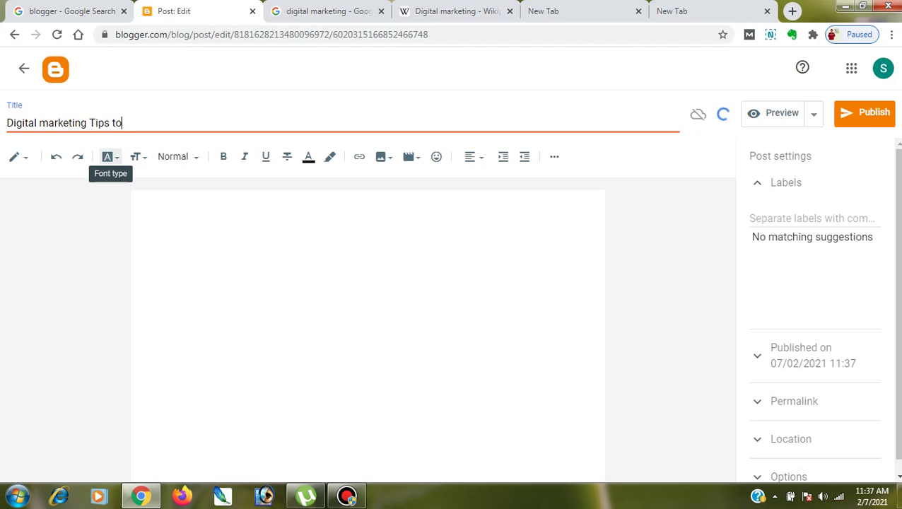
text( get start)
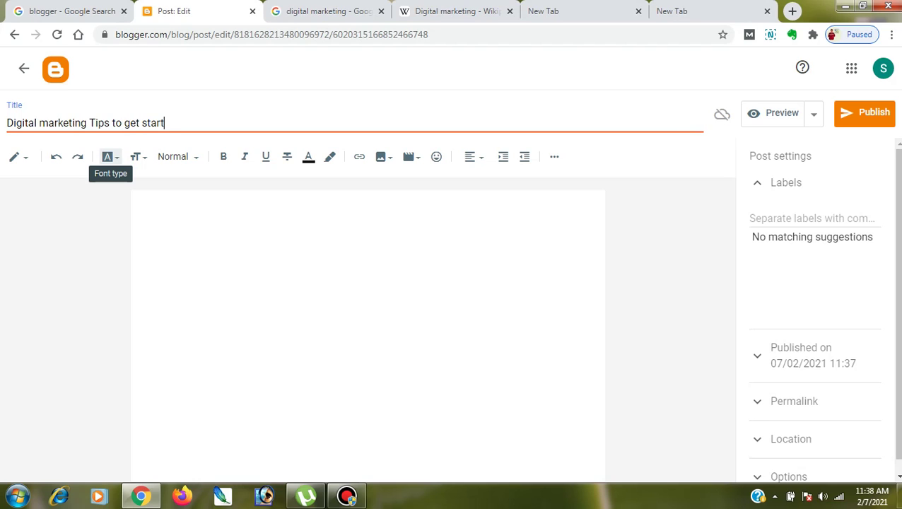
text(ed)
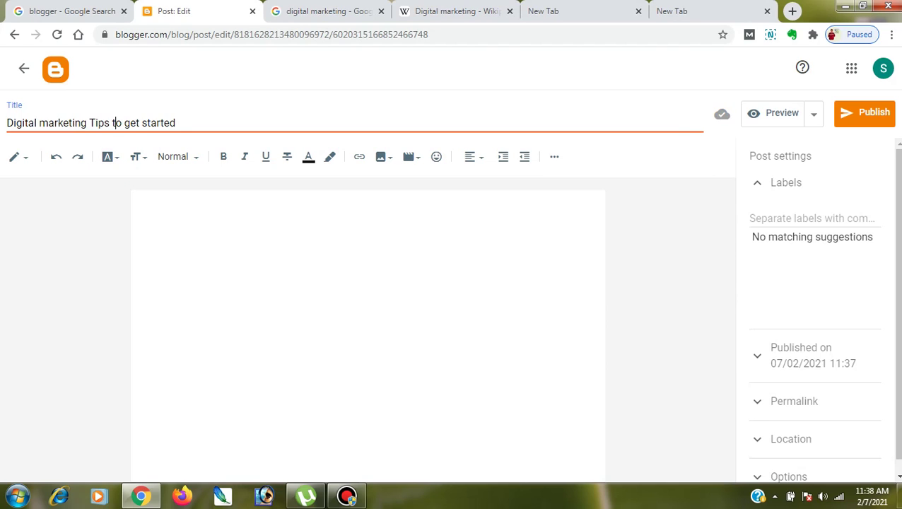
key(BackSpace)
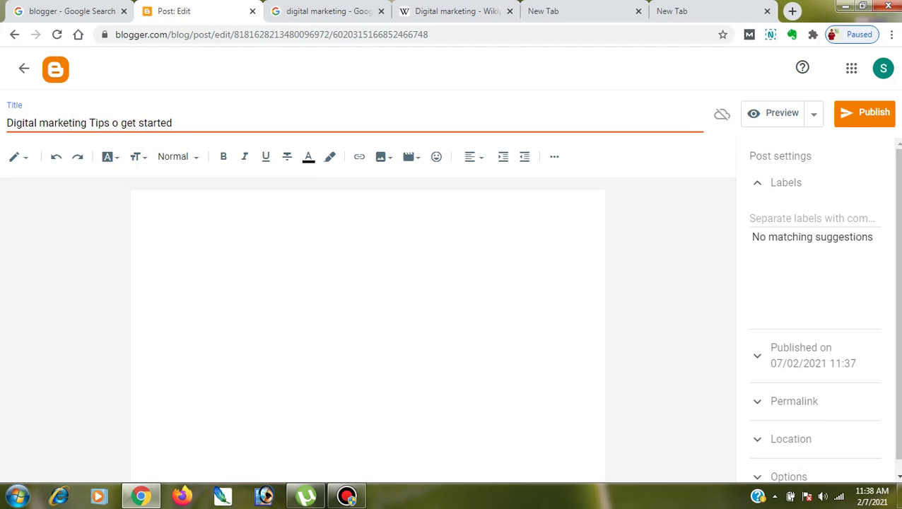
text(T)
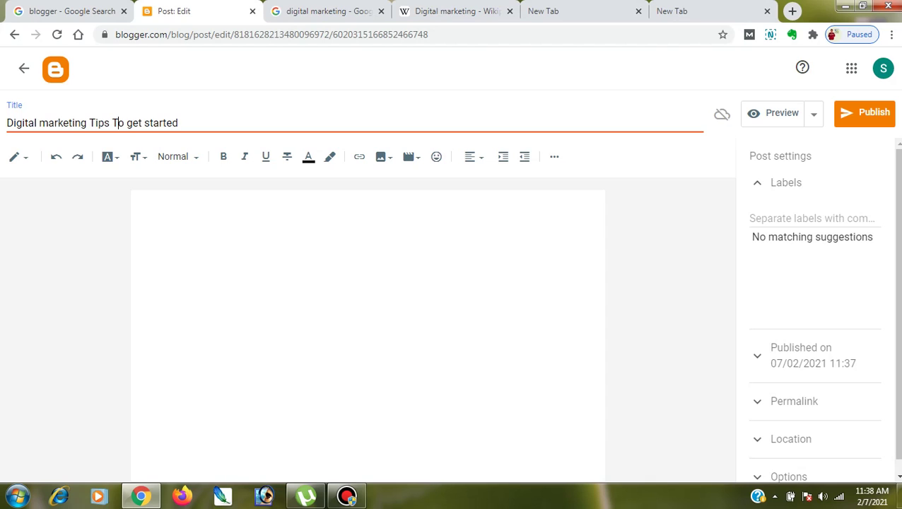
- Capitalise the words in the post title so that it reads "Digital marketing Tips To Get Started"
click(132, 123)
key(BackSpace)
text(G)
click(150, 123)
key(BackSpace)
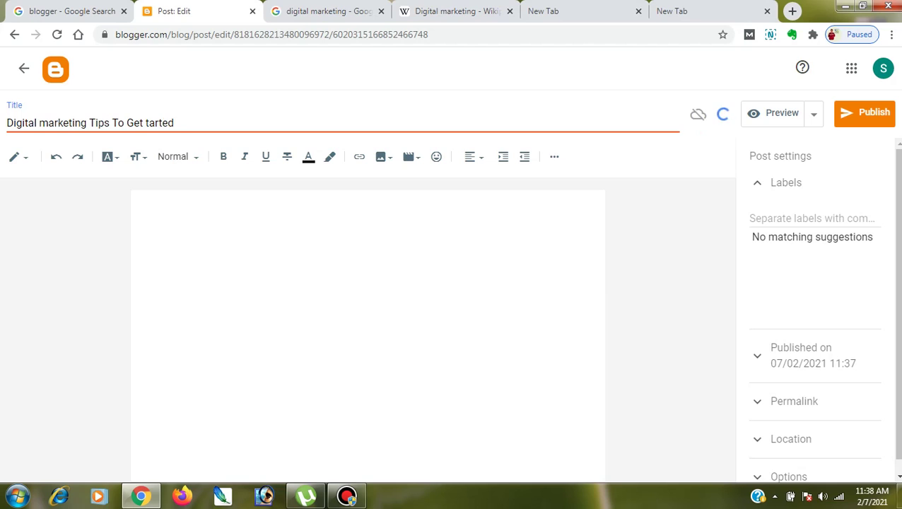
text(S)
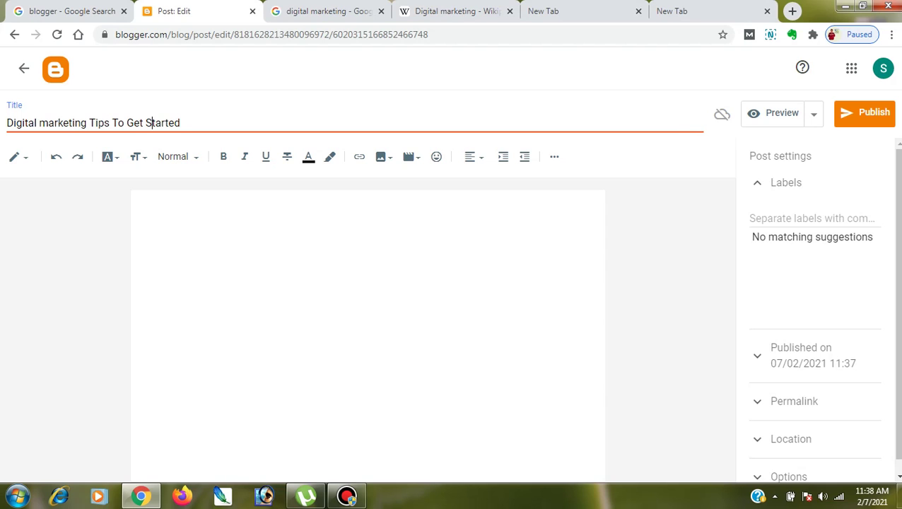
- Copy the introductory paragraph of the Wikipedia article, paste it into the post body, and add two line breaks after it
click(143, 205)
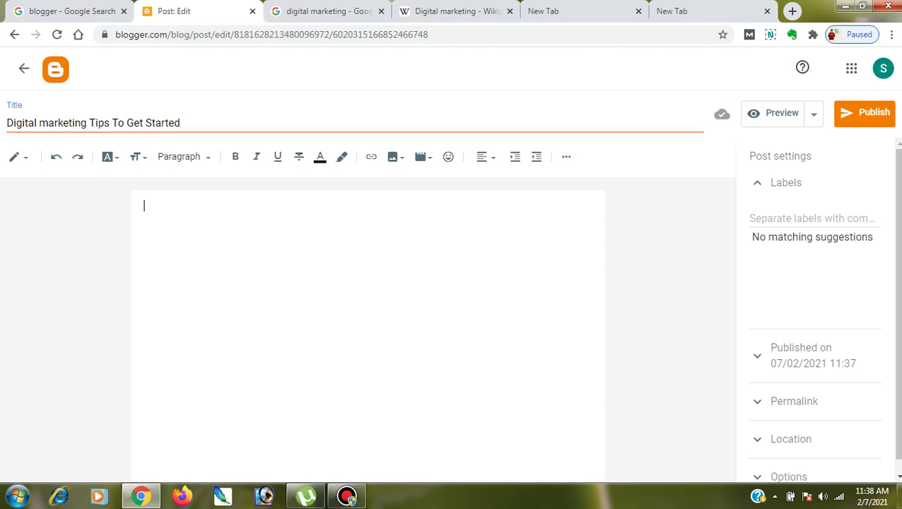
click(452, 12)
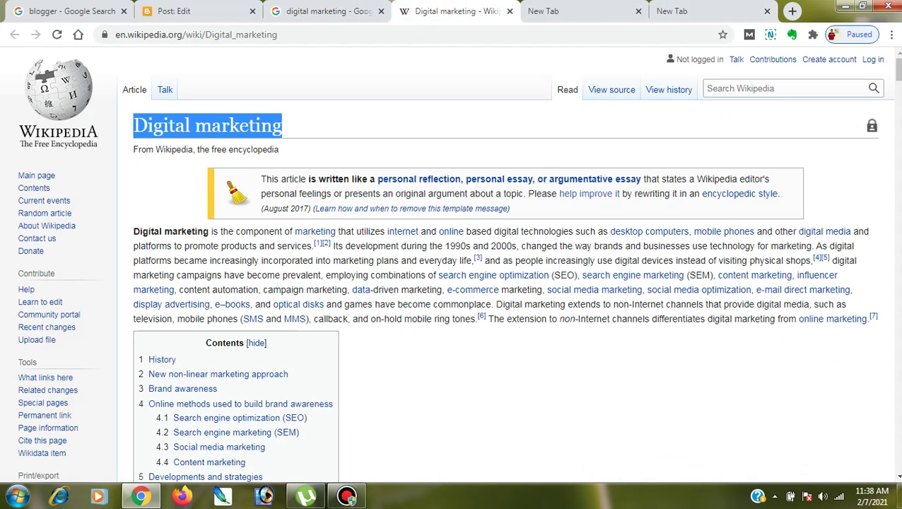
click(452, 134)
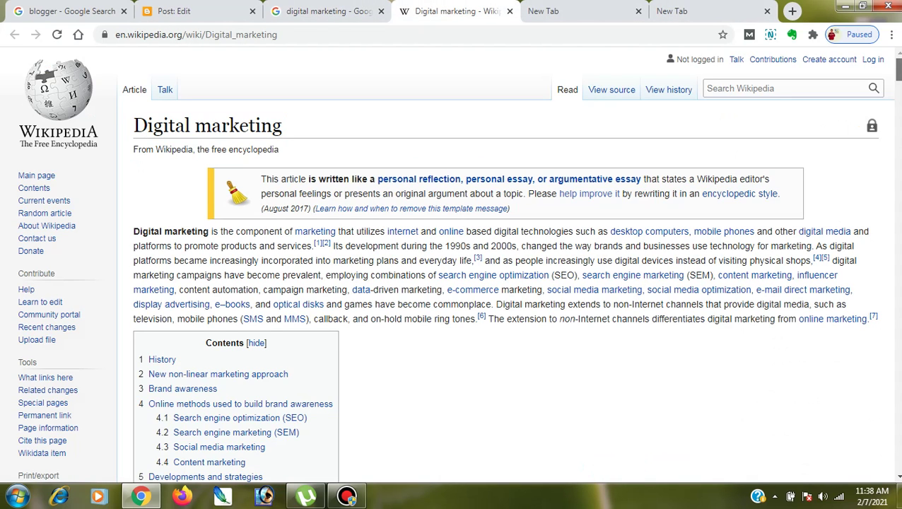
scroll(447, 265, down, 1)
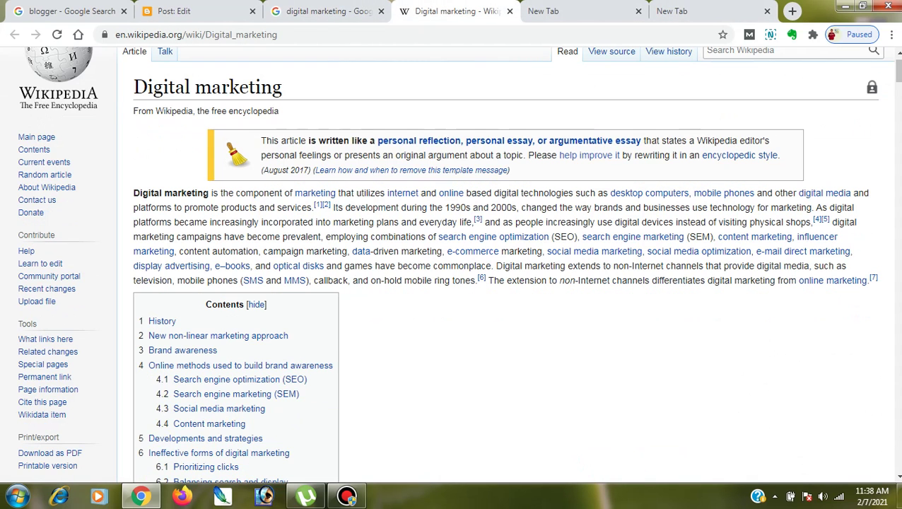
drag(133, 192, 867, 280)
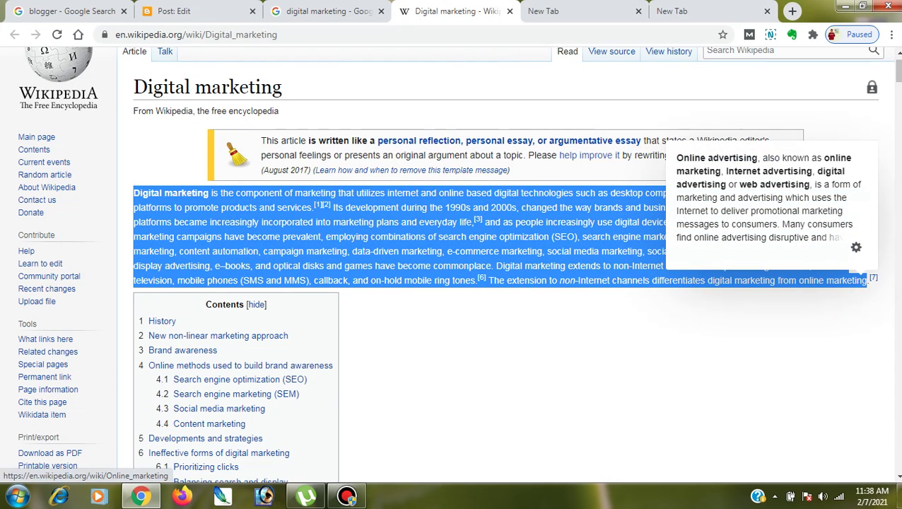
right_click(329, 209)
click(362, 220)
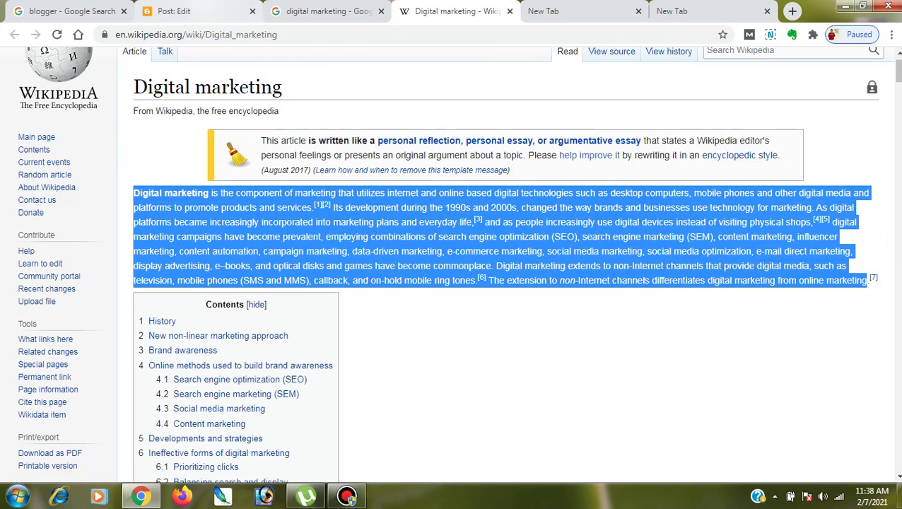
click(177, 11)
right_click(176, 209)
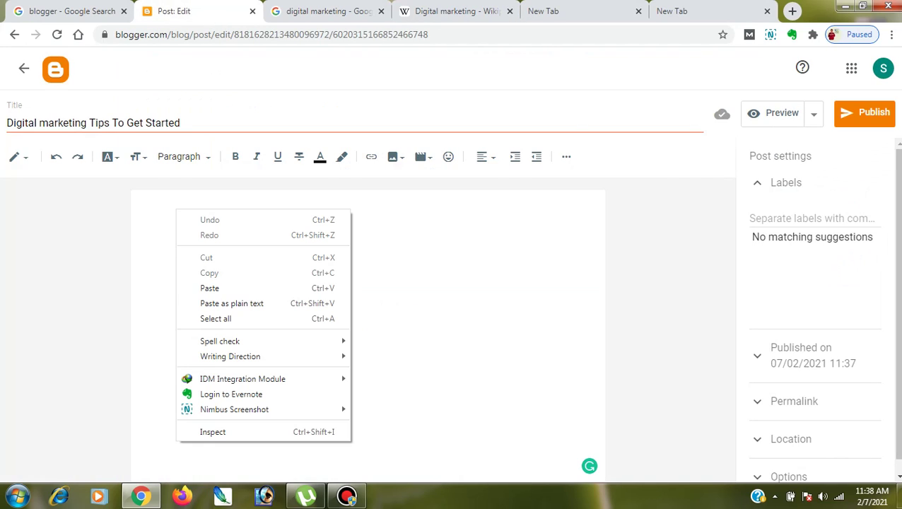
click(211, 286)
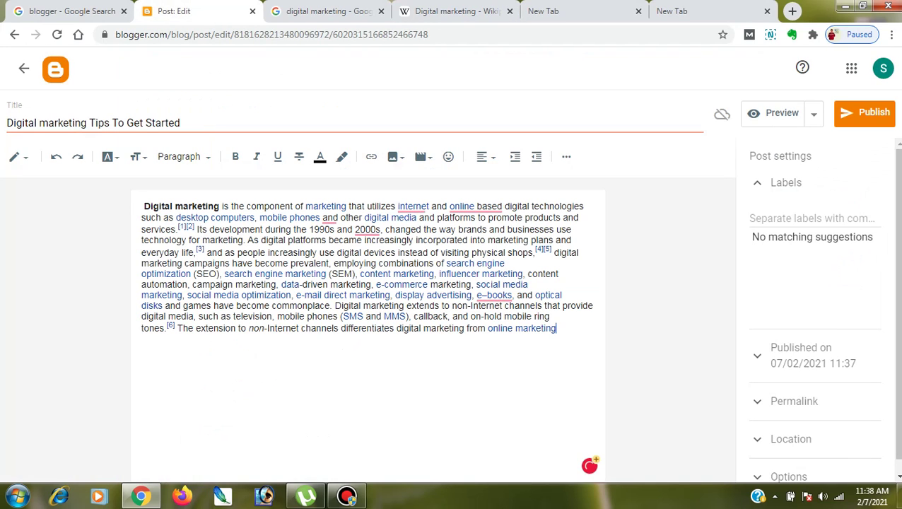
key(Return)
key(Return)
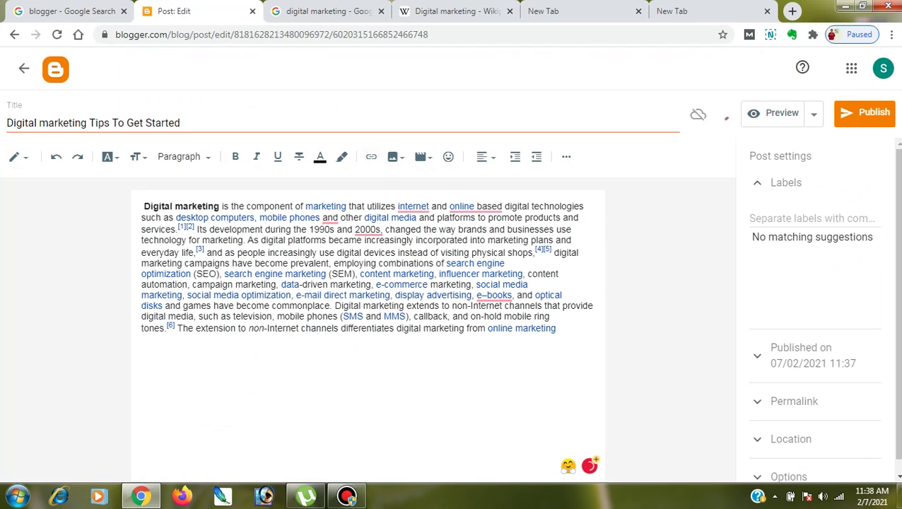
- Copy the Wikipedia History section, from its heading through the paragraph beginning "In 2007", and paste it below the post's introduction
click(456, 11)
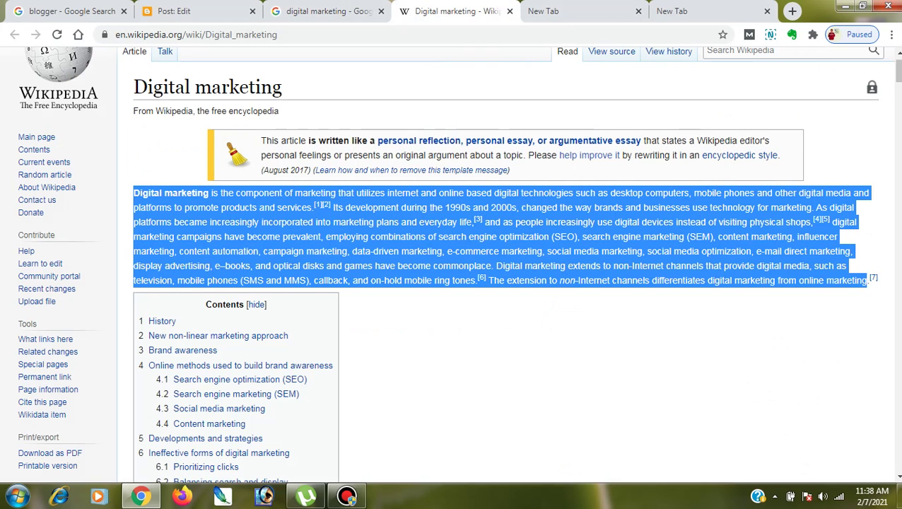
click(552, 331)
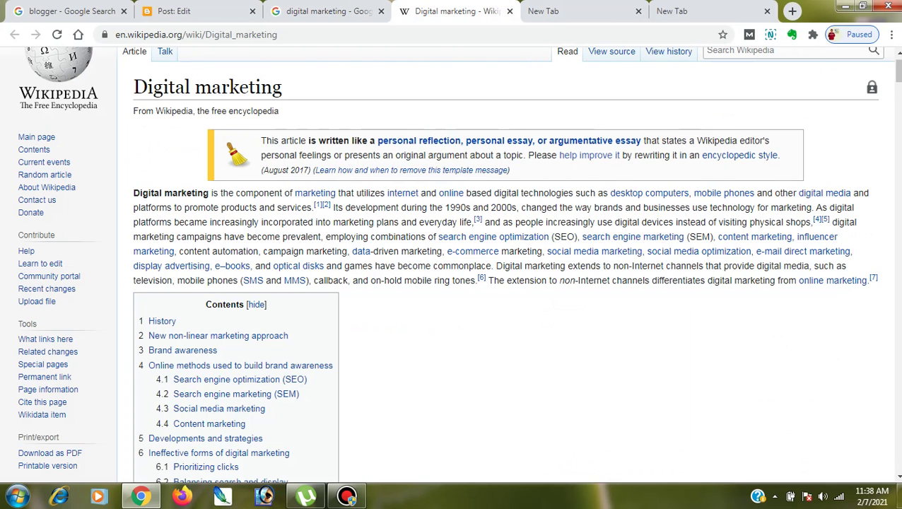
drag(898, 72, 898, 103)
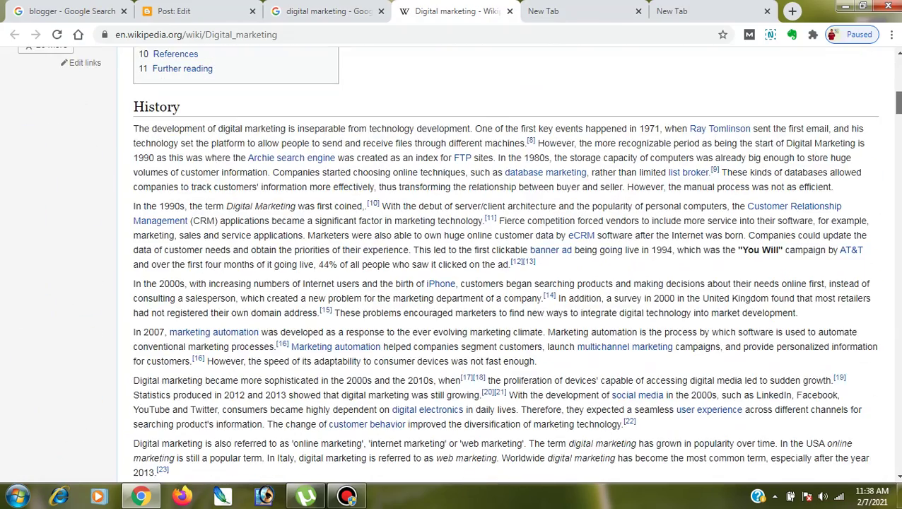
drag(133, 106, 537, 361)
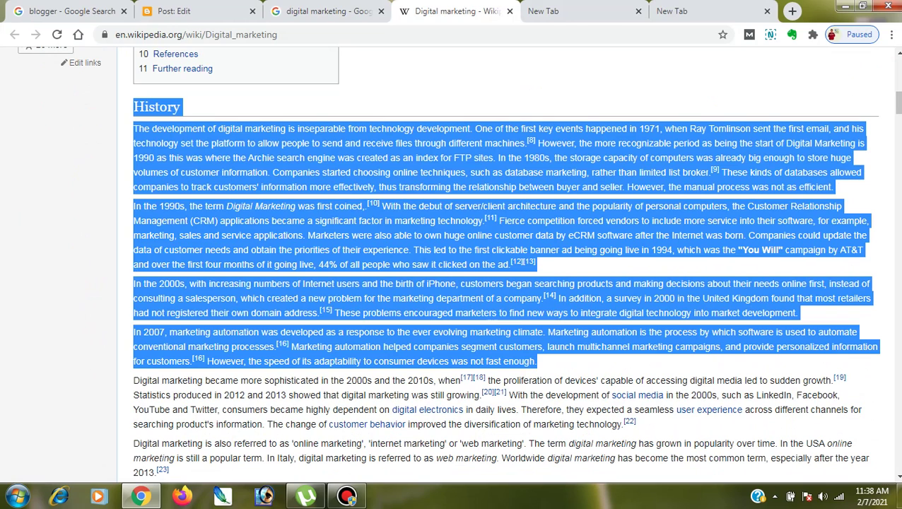
right_click(205, 167)
click(226, 178)
click(174, 11)
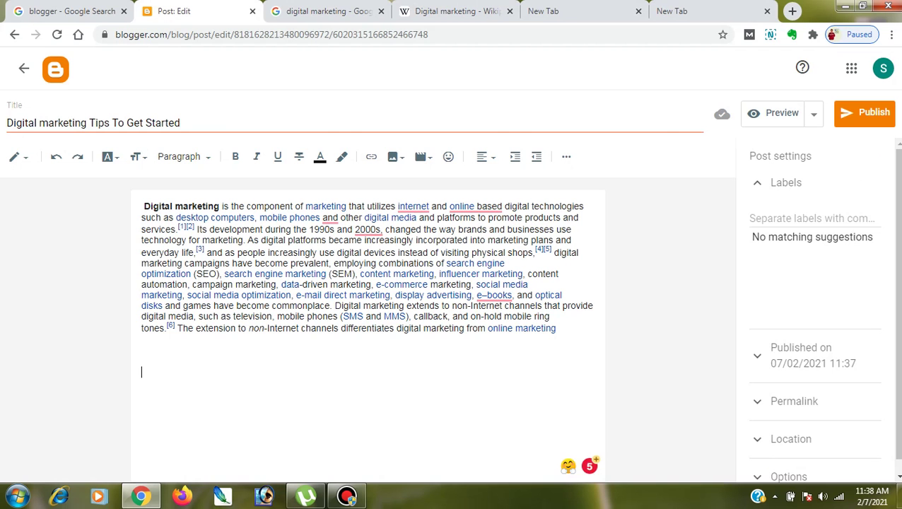
right_click(145, 371)
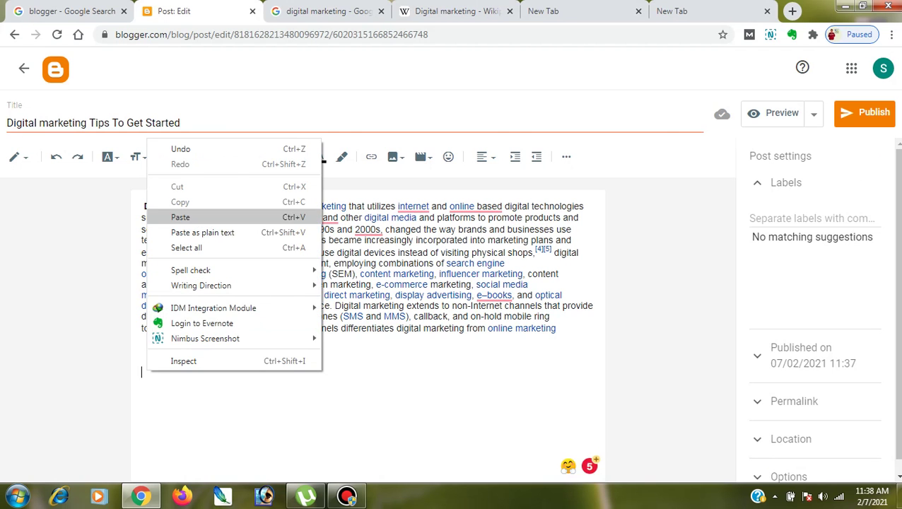
click(170, 215)
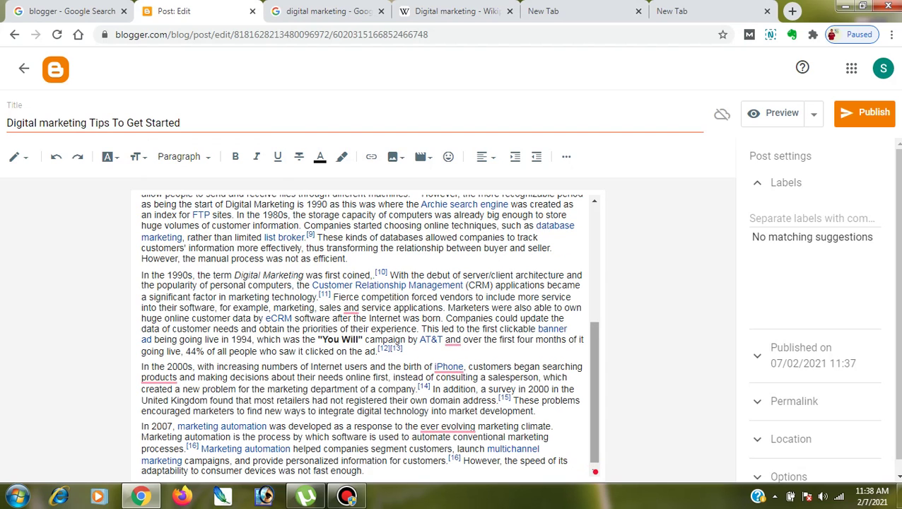
- Format the "History" heading in the post as a Sub-heading
drag(594, 393, 595, 328)
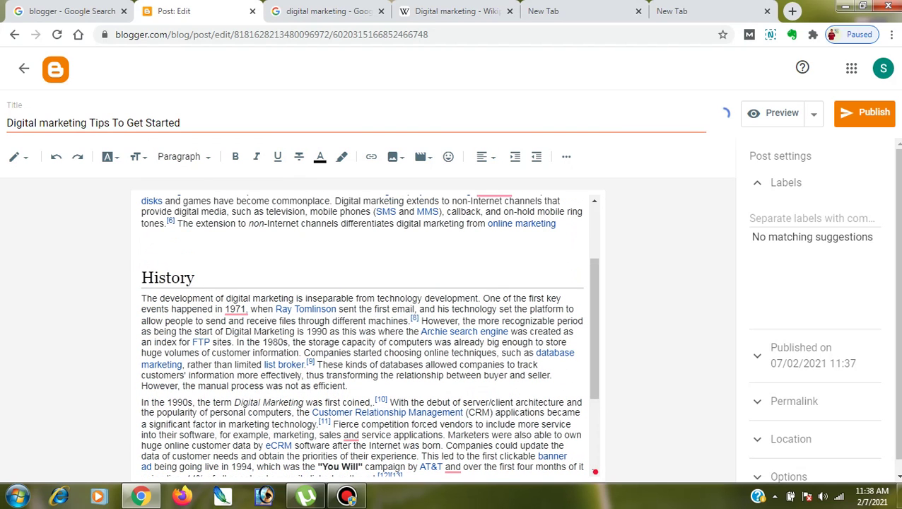
drag(195, 278, 141, 278)
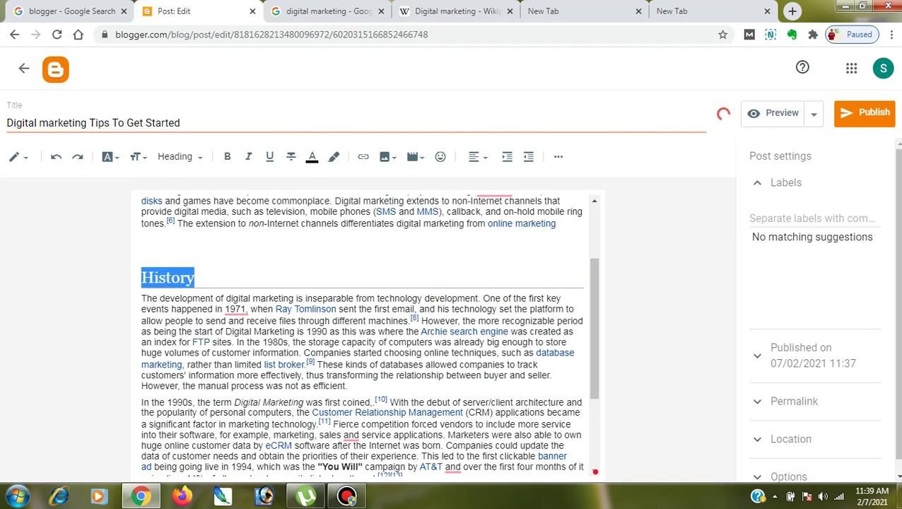
click(180, 156)
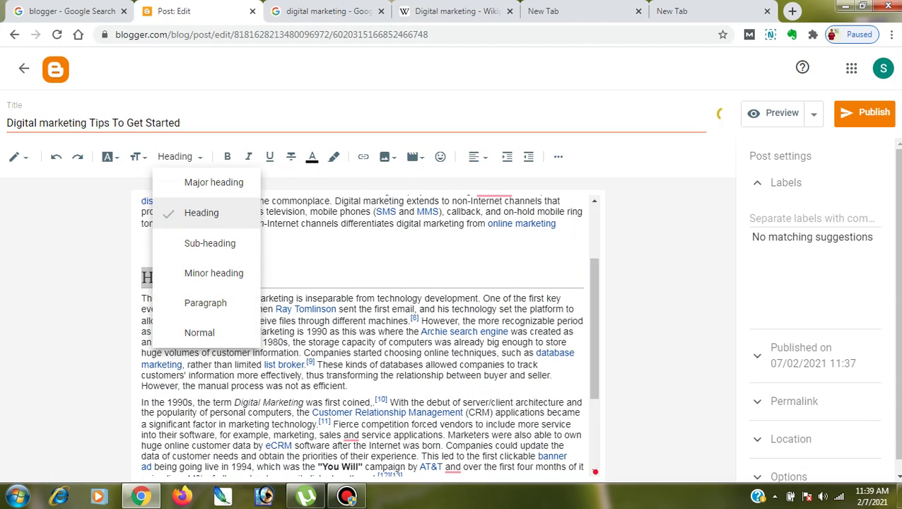
key(Down)
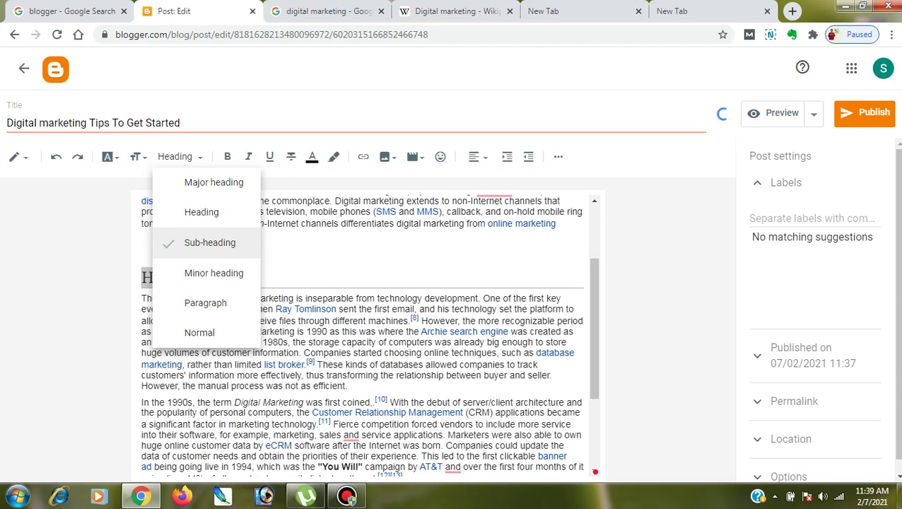
click(212, 242)
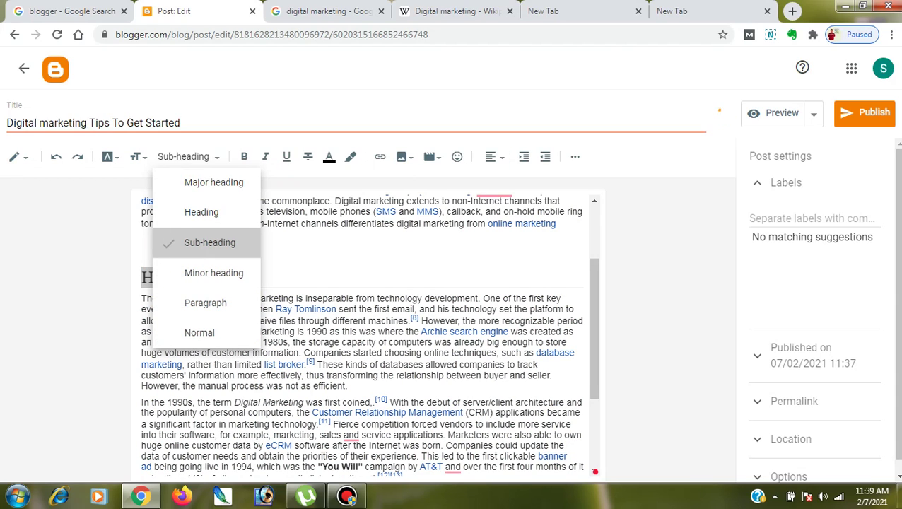
click(186, 272)
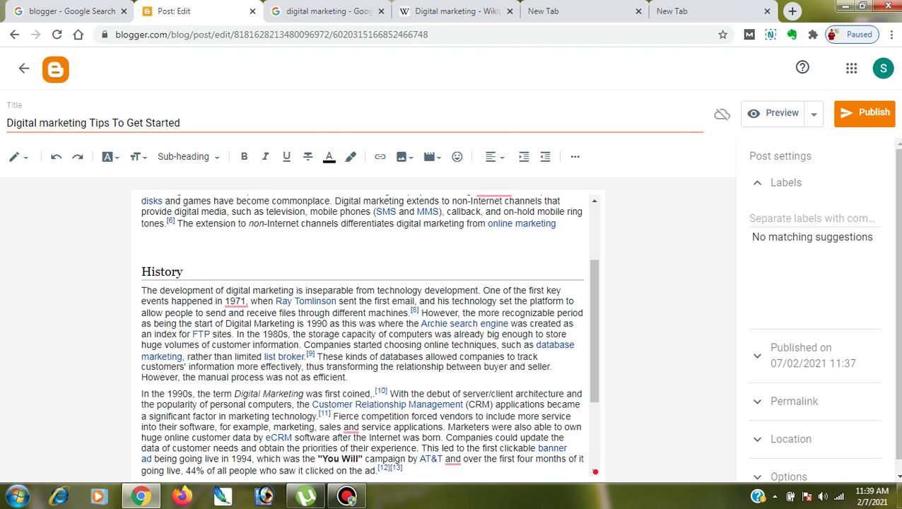
- Split the bold words "Digital marketing" at the start of the introduction onto their own line above the paragraph
scroll(361, 332, up, 3)
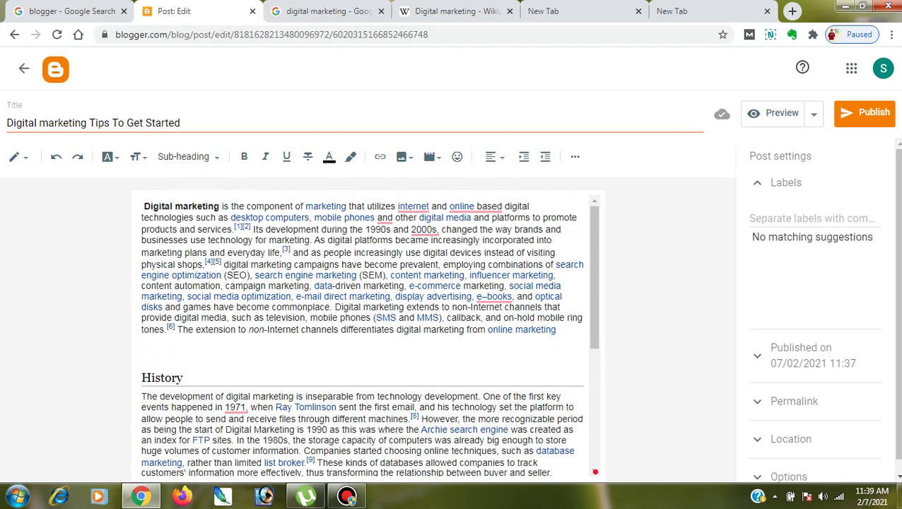
drag(221, 206, 143, 206)
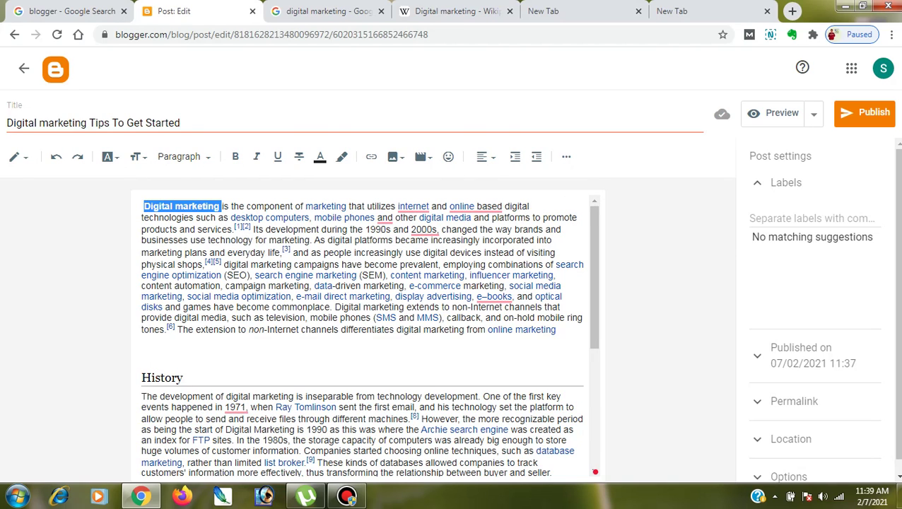
click(222, 205)
key(Left)
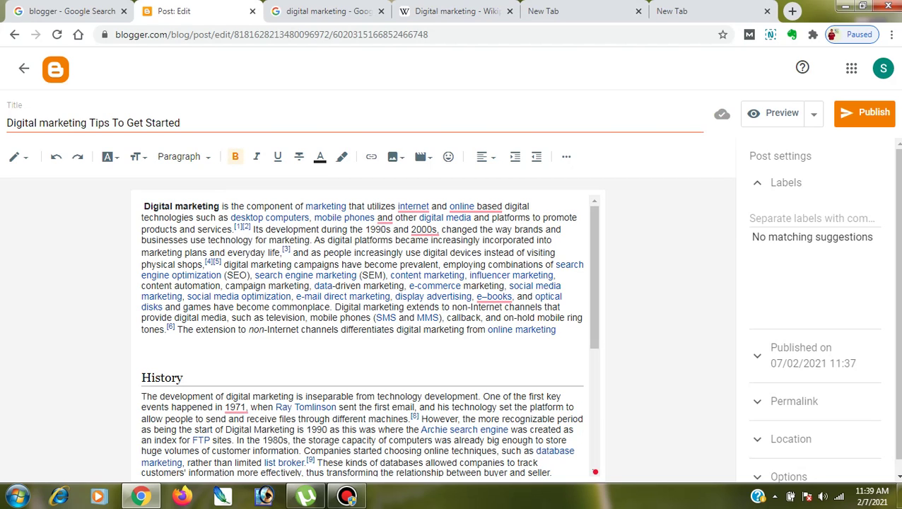
key(Return)
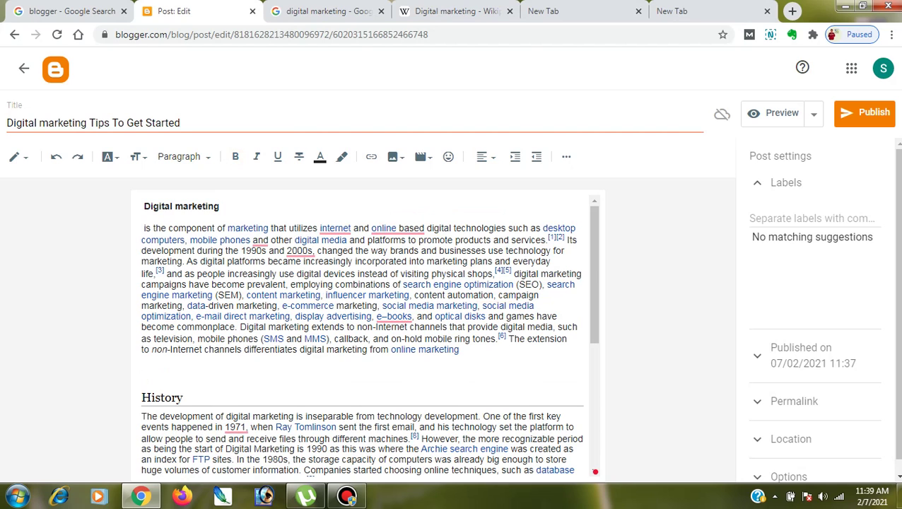
- Copy the "Digital marketing" line and paste it at the beginning of the introductory paragraph below it
triple_click(163, 207)
right_click(150, 212)
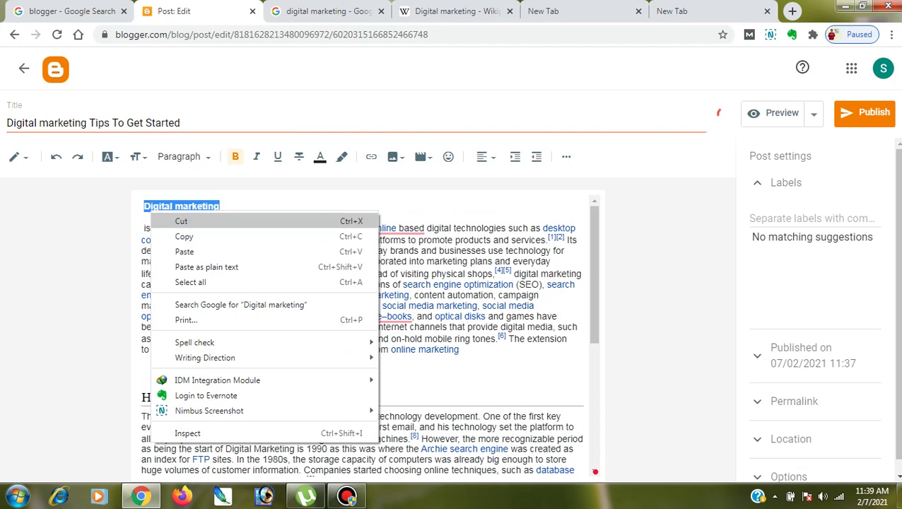
click(184, 237)
click(144, 227)
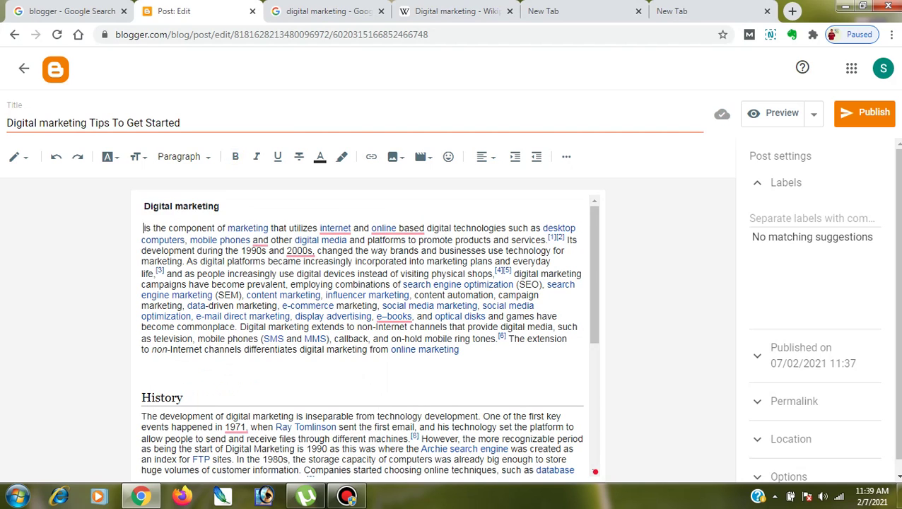
right_click(143, 225)
click(176, 305)
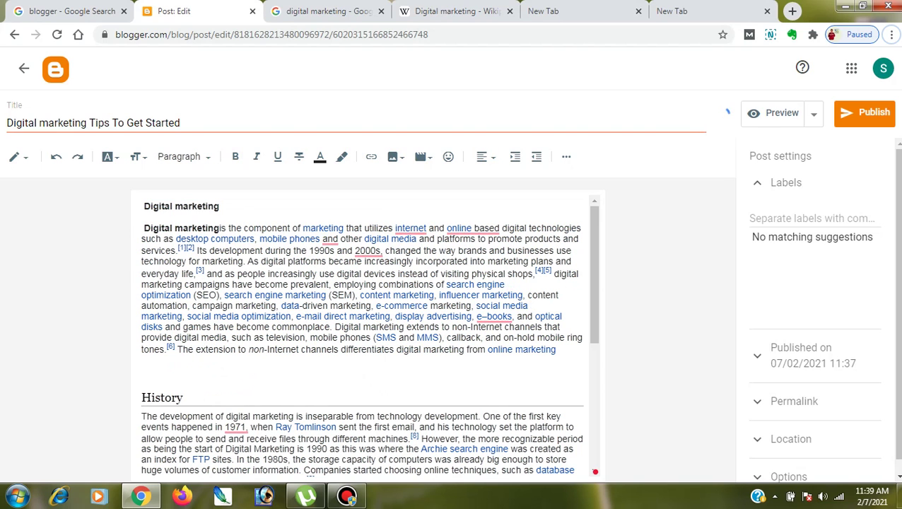
- Correct the missing space in "marketingis" by accepting the Grammarly suggestion "marketing is"
click(892, 34)
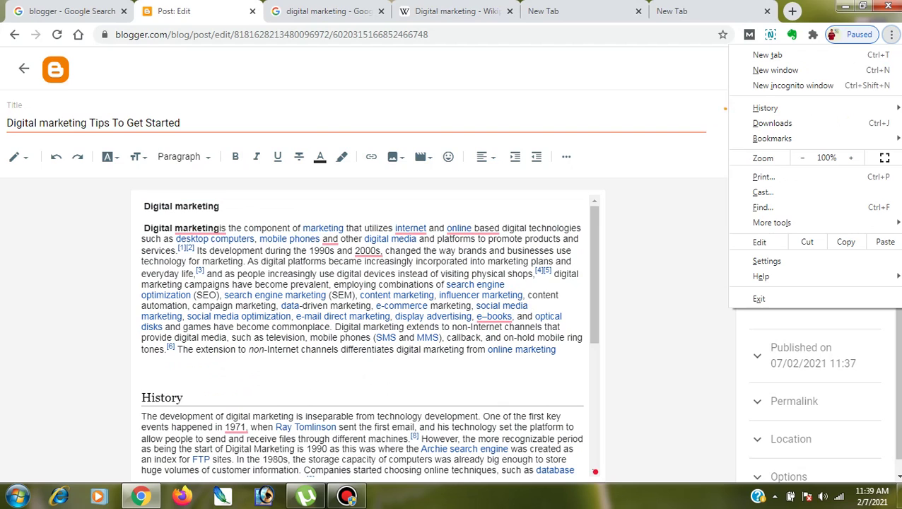
click(200, 227)
click(200, 227)
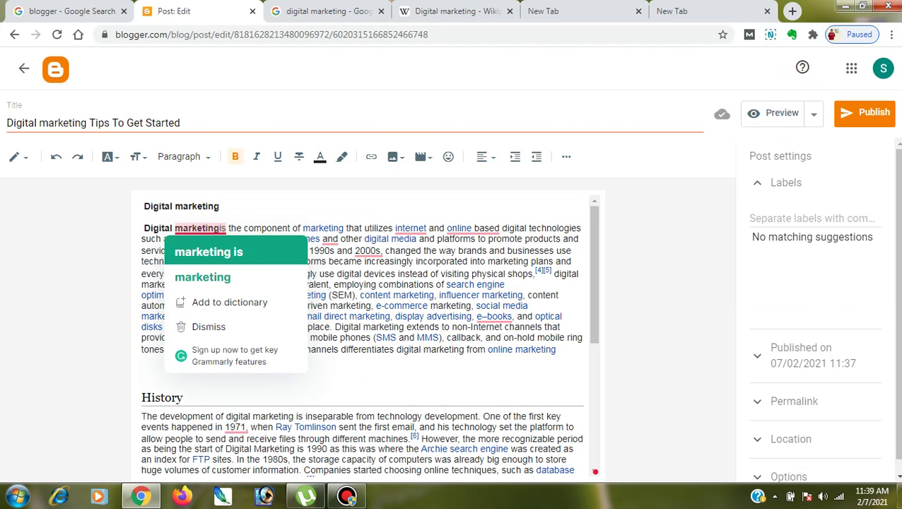
click(209, 251)
- Format the standalone "Digital marketing" line above the introductory paragraph as a Heading
key(shift+Home)
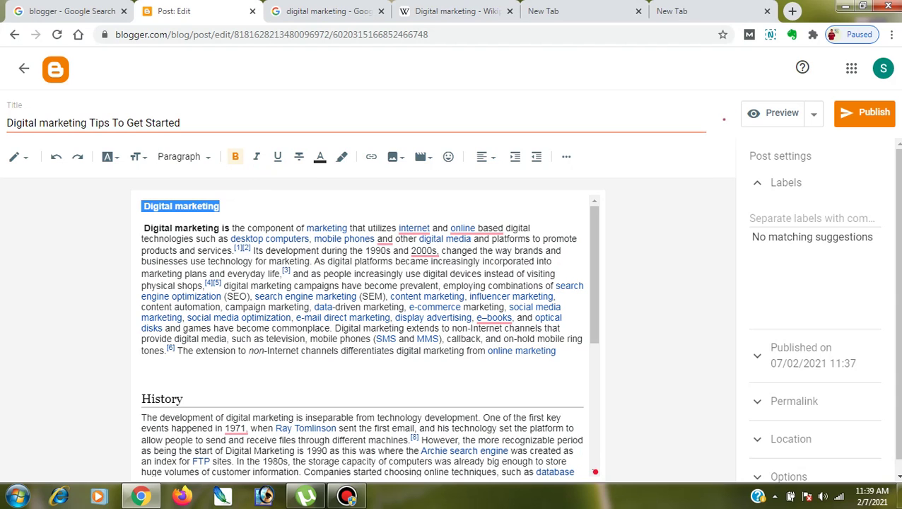
click(182, 156)
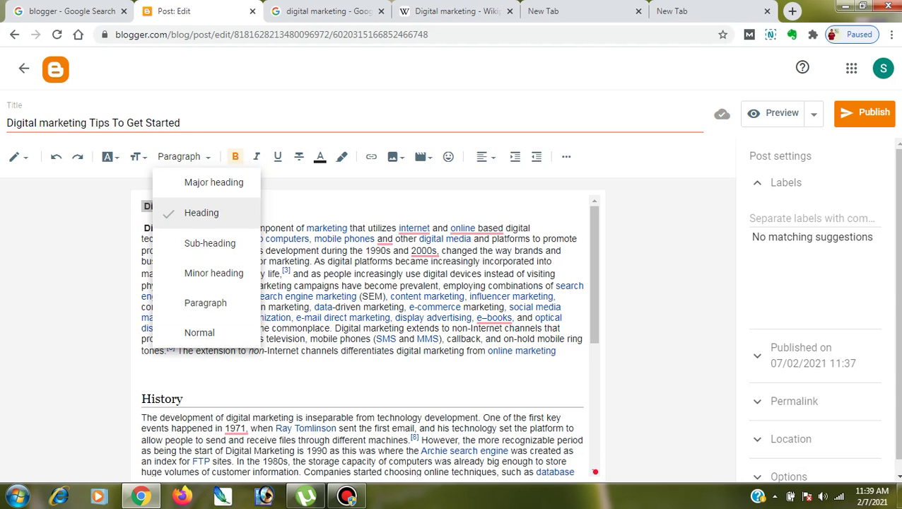
click(201, 212)
click(222, 211)
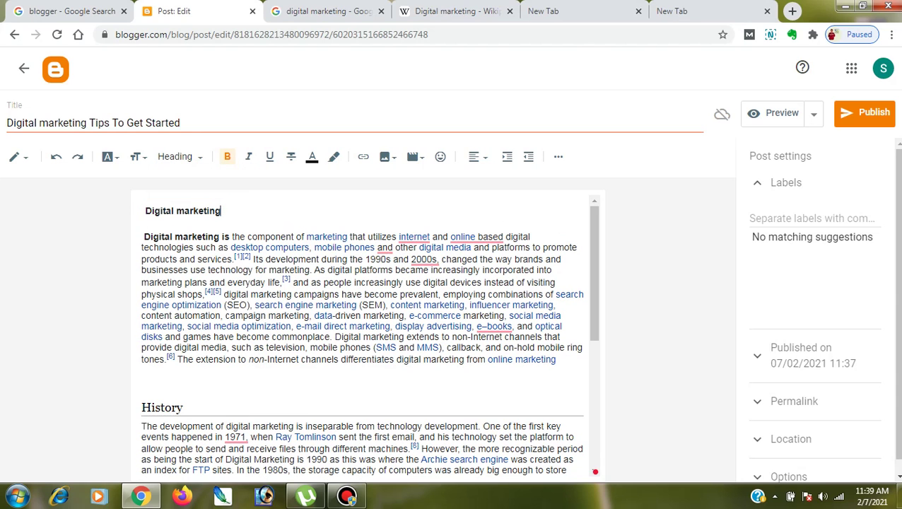
- Place the text cursor on the empty line between the introductory paragraph and the "History" heading
scroll(362, 332, down, 3)
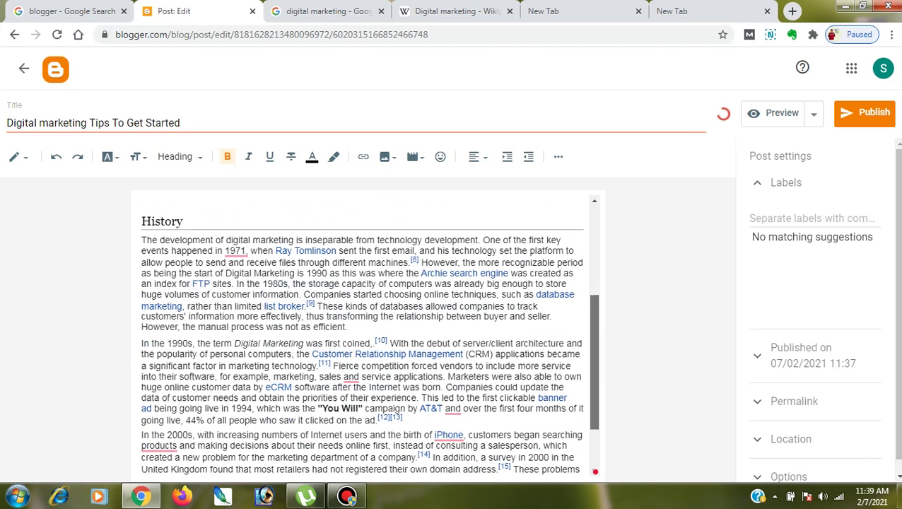
scroll(361, 332, down, 1)
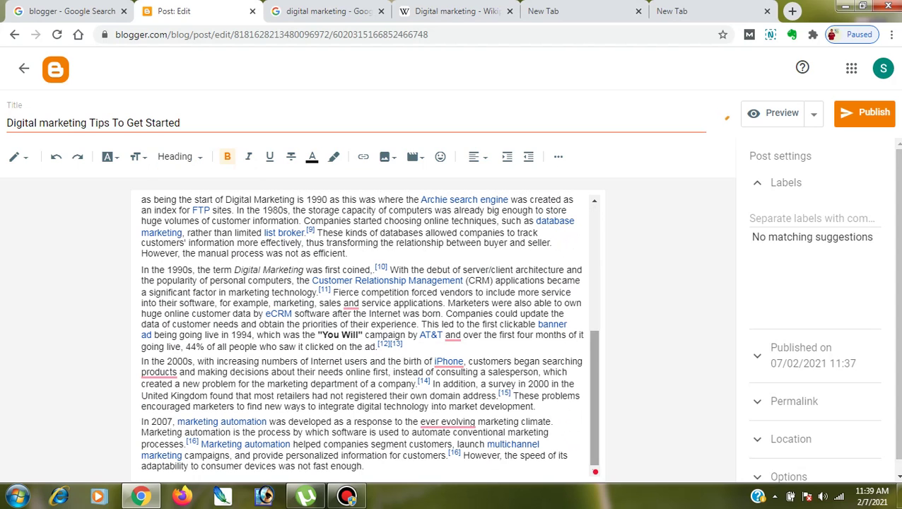
scroll(362, 332, up, 3)
click(142, 316)
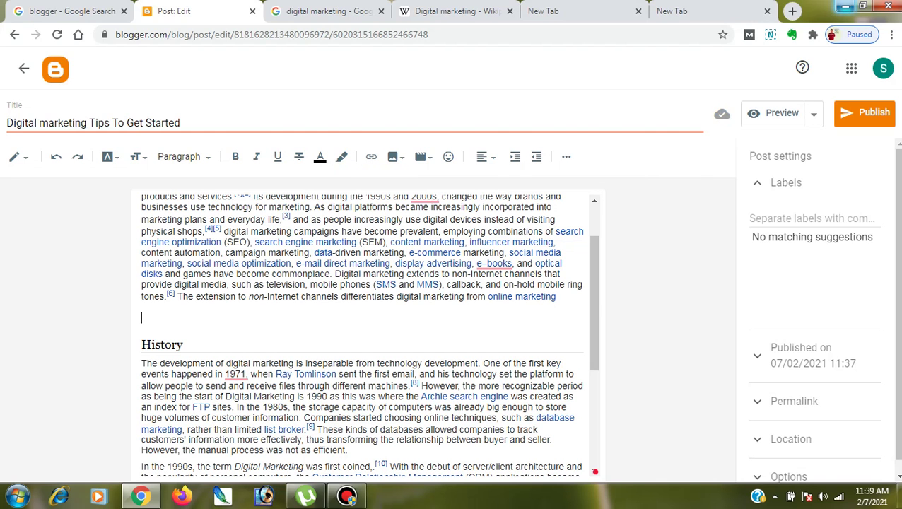
click(846, 6)
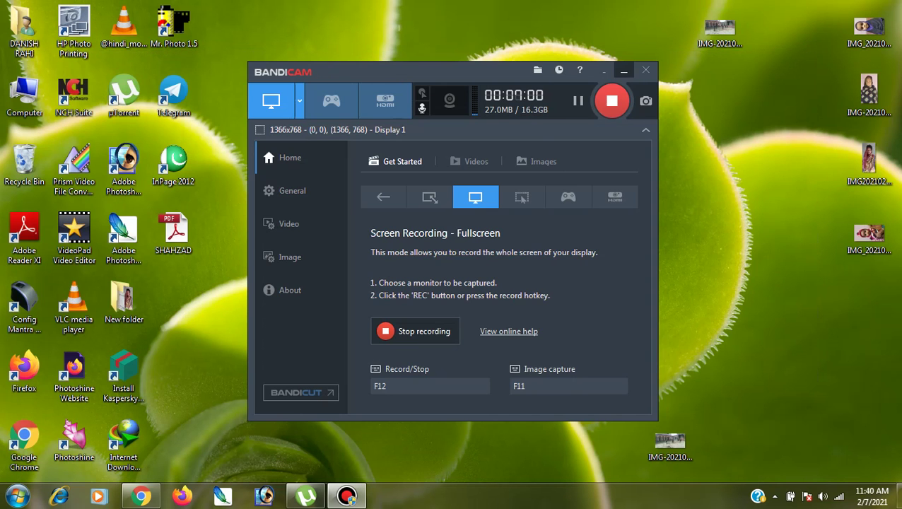
click(623, 70)
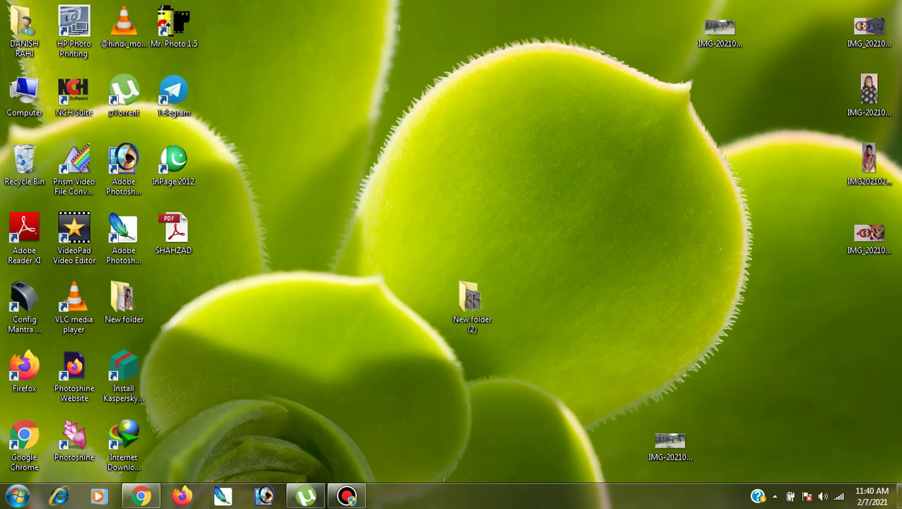
click(141, 495)
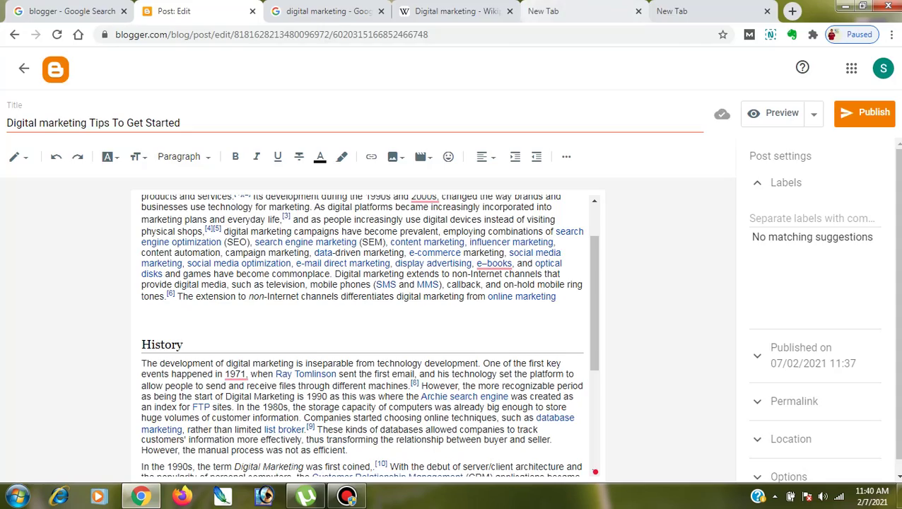
- Go back to the Google results for "digital marketing" and browse the image results
click(480, 11)
click(325, 11)
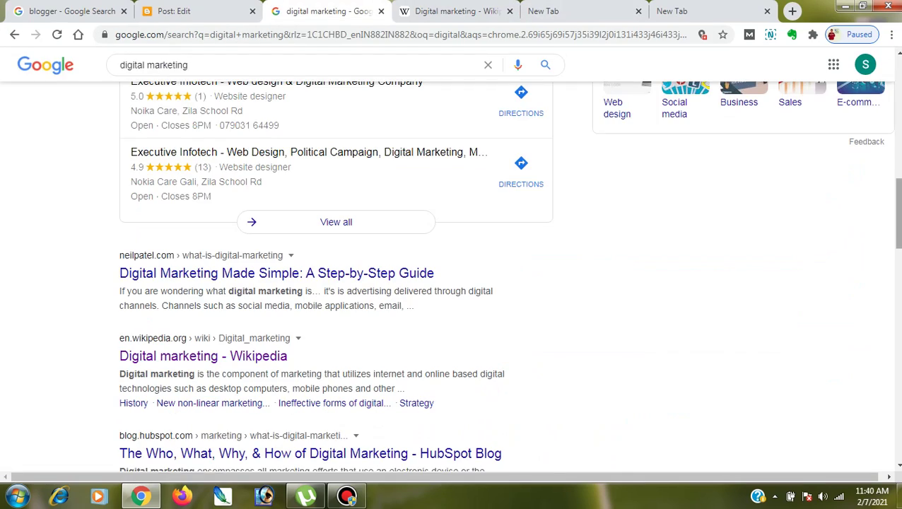
scroll(336, 276, up, 5)
drag(897, 106, 898, 83)
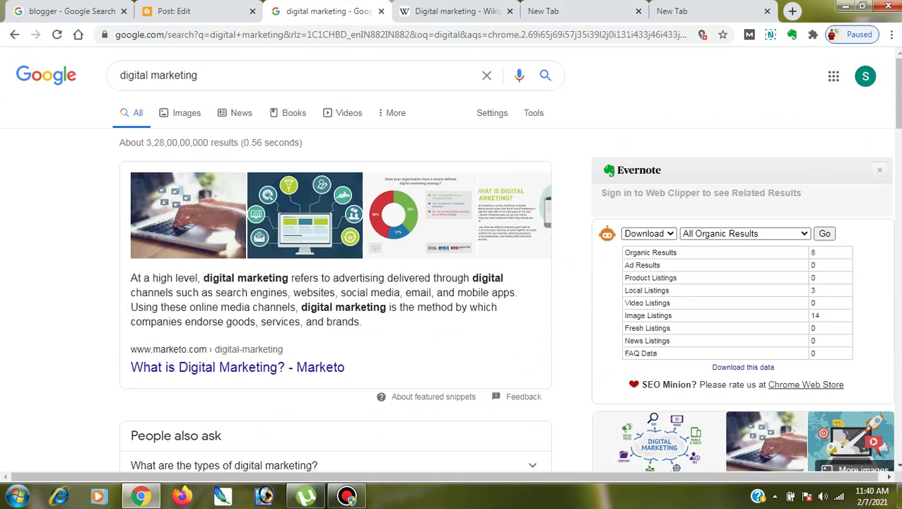
click(185, 114)
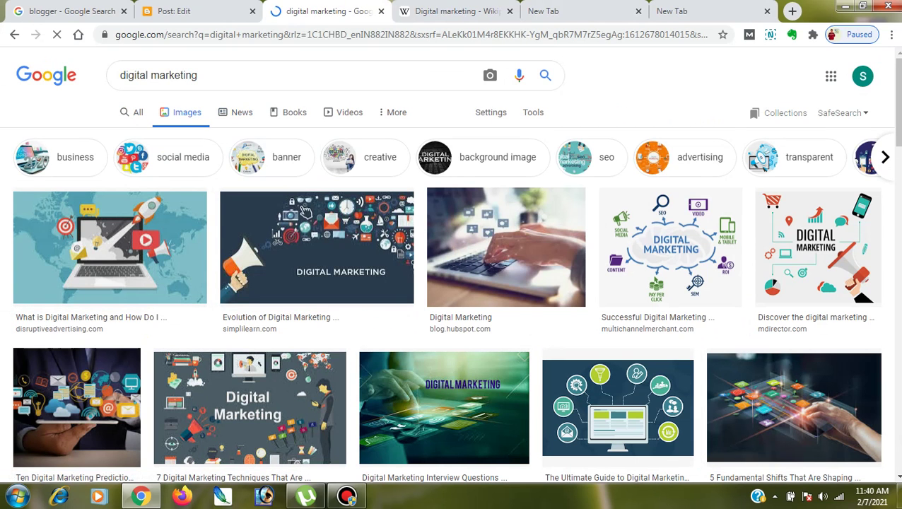
scroll(110, 248, down, 2)
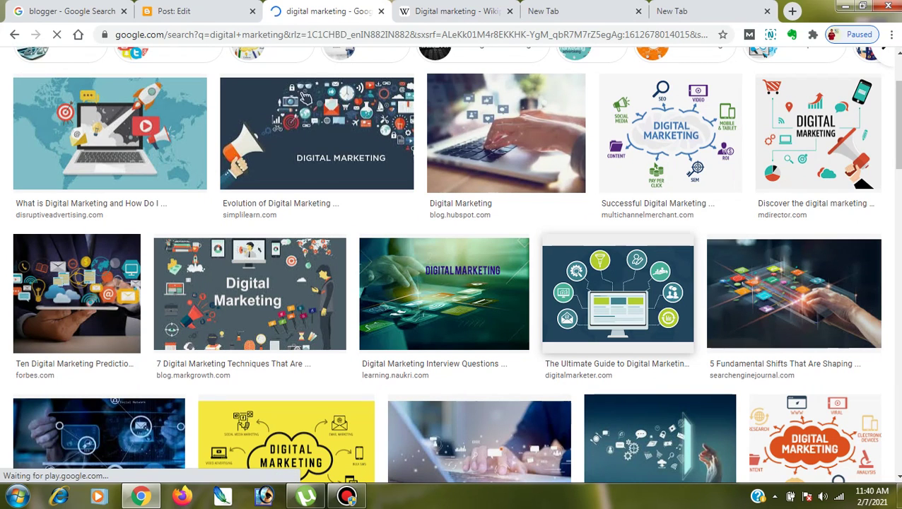
- Open the "7 Digital Marketing Techniques That Are Evergreen" image and save it to the Desktop as a JPEG
click(250, 294)
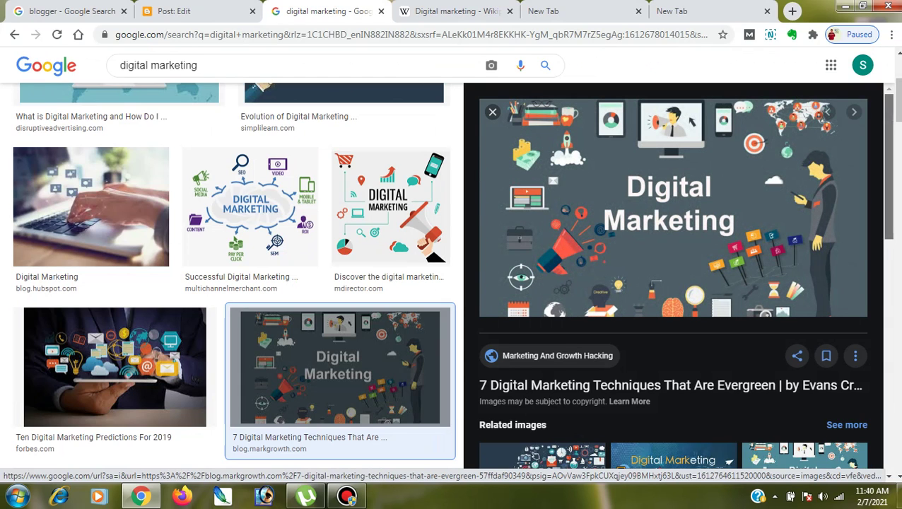
scroll(672, 276, down, 1)
click(856, 318)
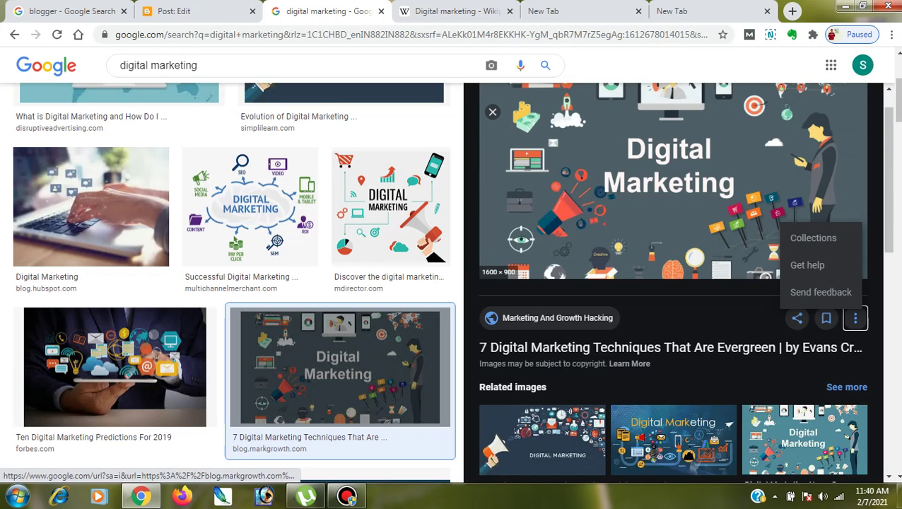
right_click(553, 176)
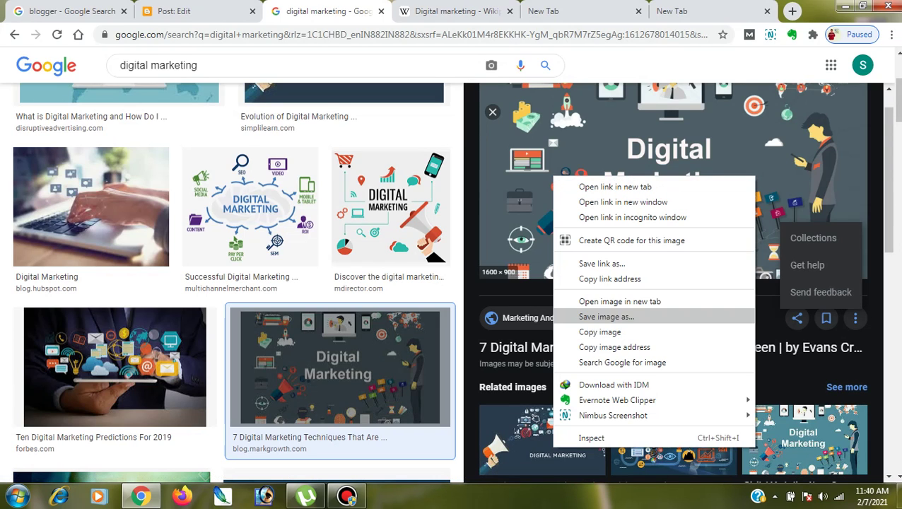
click(606, 317)
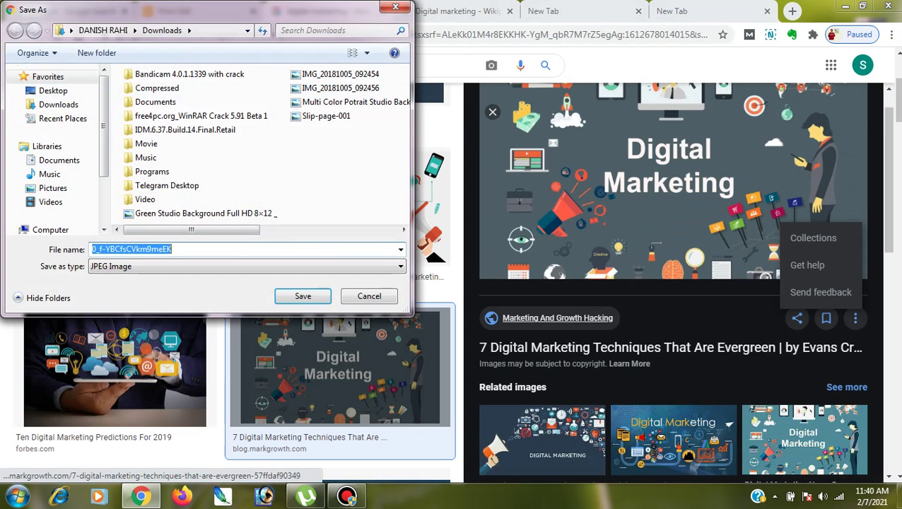
click(54, 90)
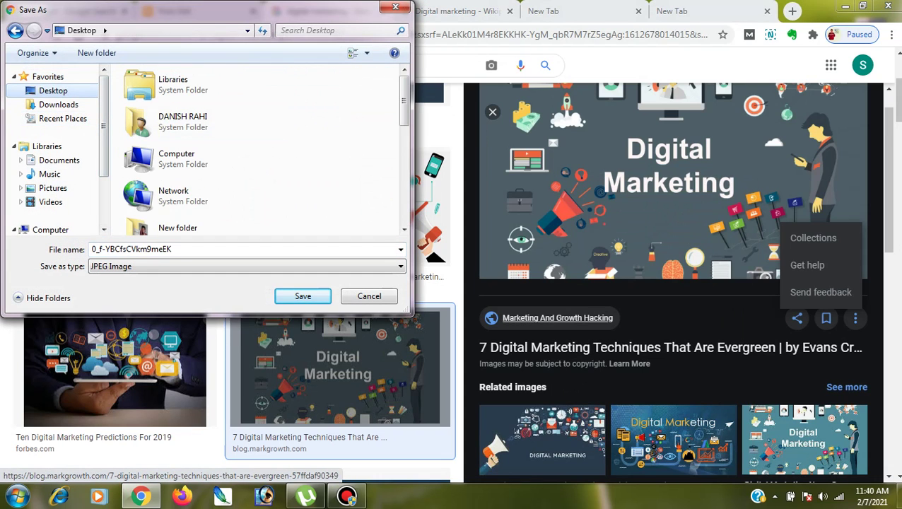
click(302, 296)
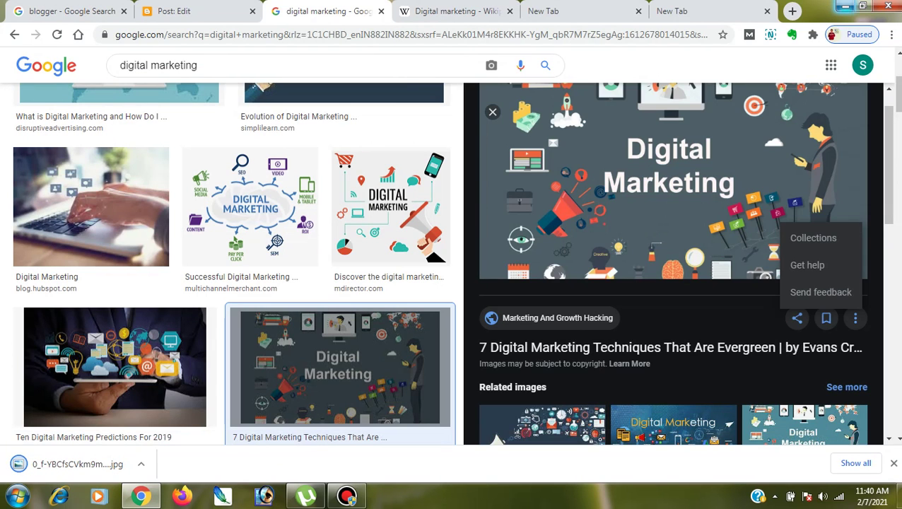
- Switch to the Windows desktop and rename the downloaded image file as "Digital marketing"
click(845, 6)
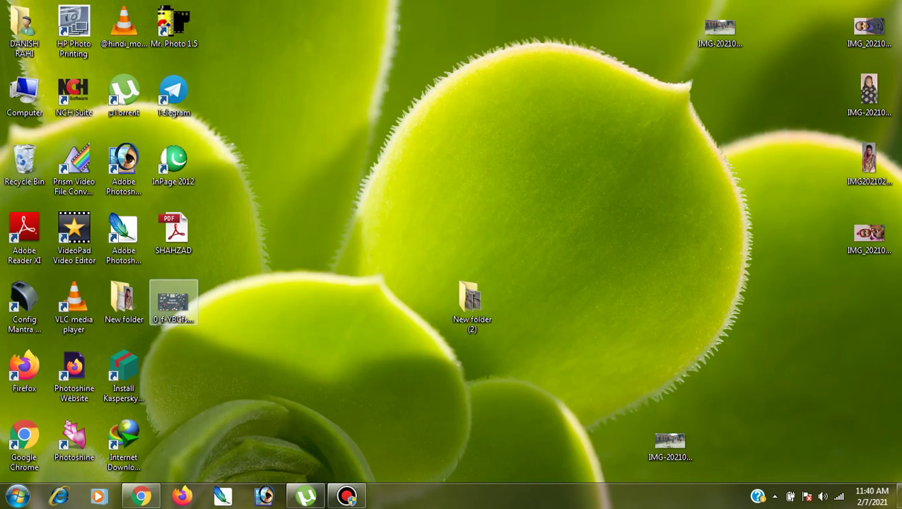
right_click(150, 303)
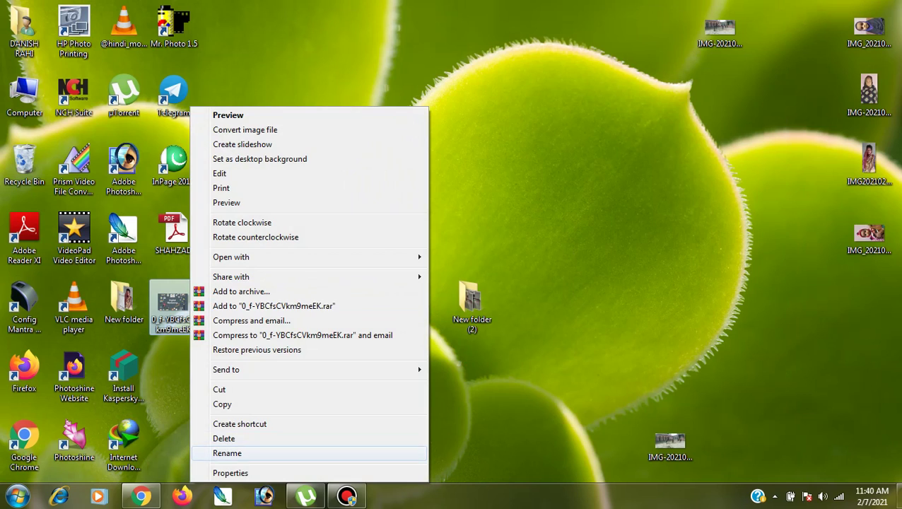
click(212, 453)
key(BackSpace)
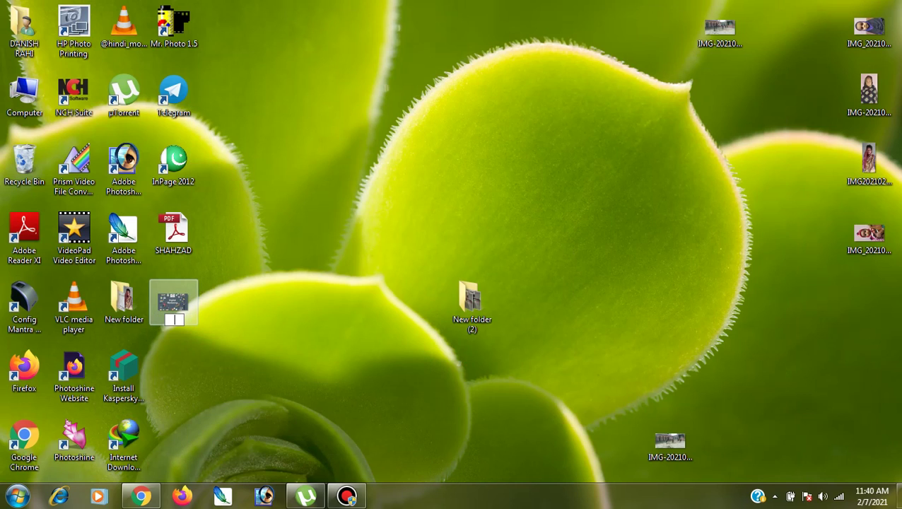
text(Digital mark)
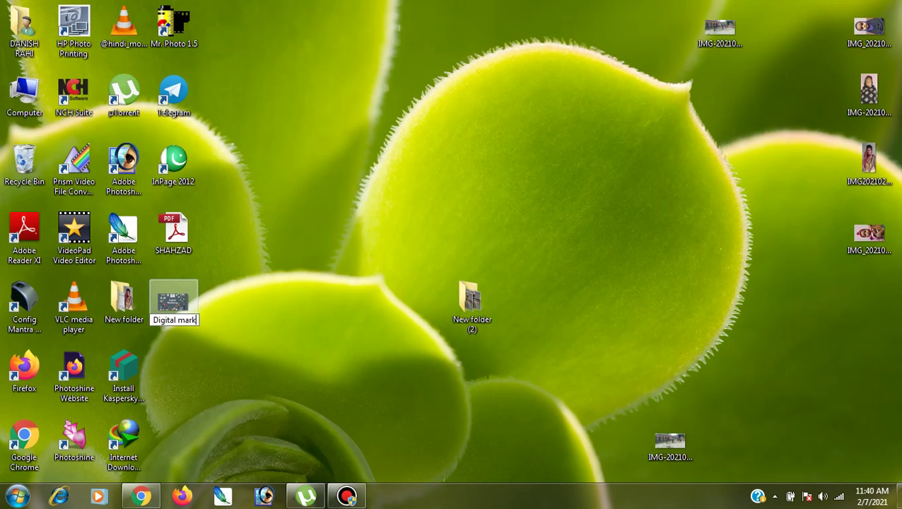
text(eting)
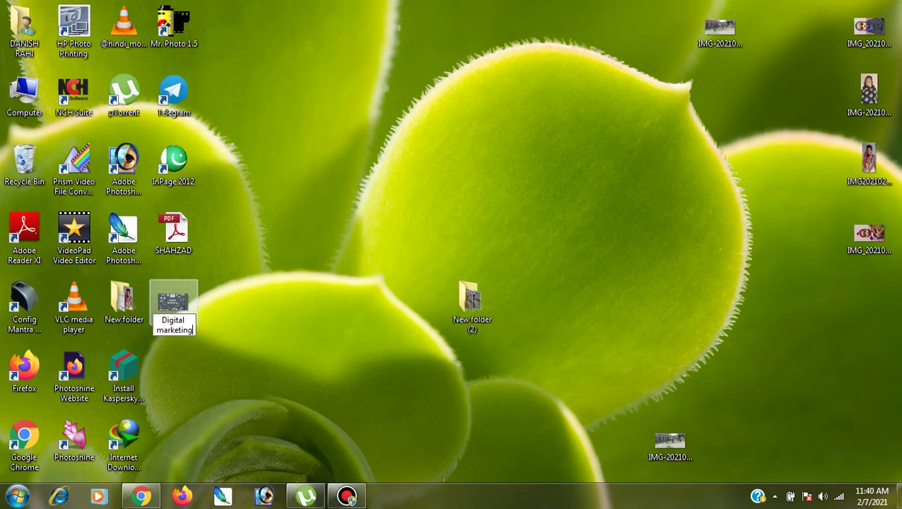
key(Return)
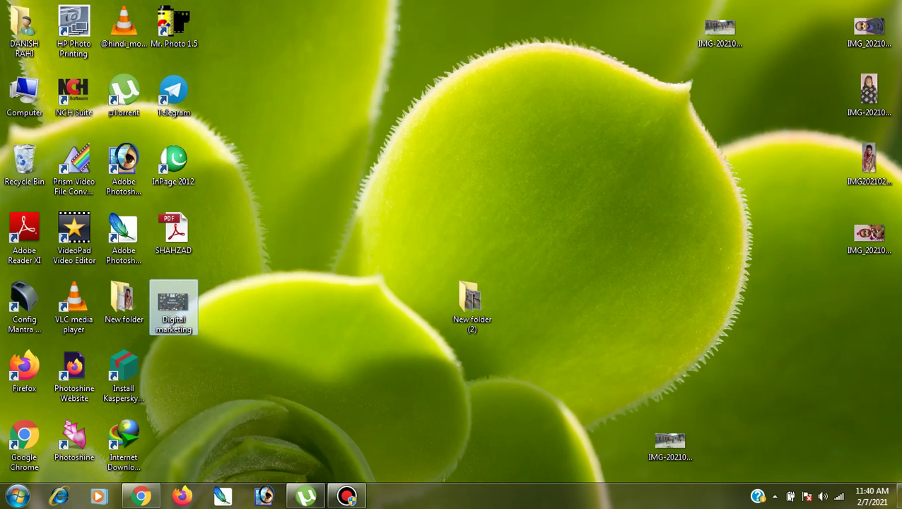
- Return to the Blogger post in Chrome, upload Digital marketing.jpg from the Desktop and insert it above the "History" heading
click(140, 496)
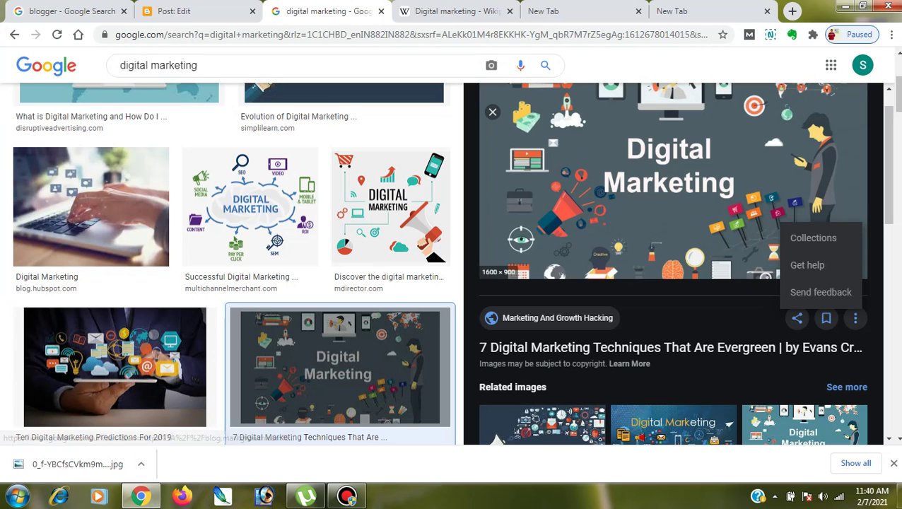
click(170, 11)
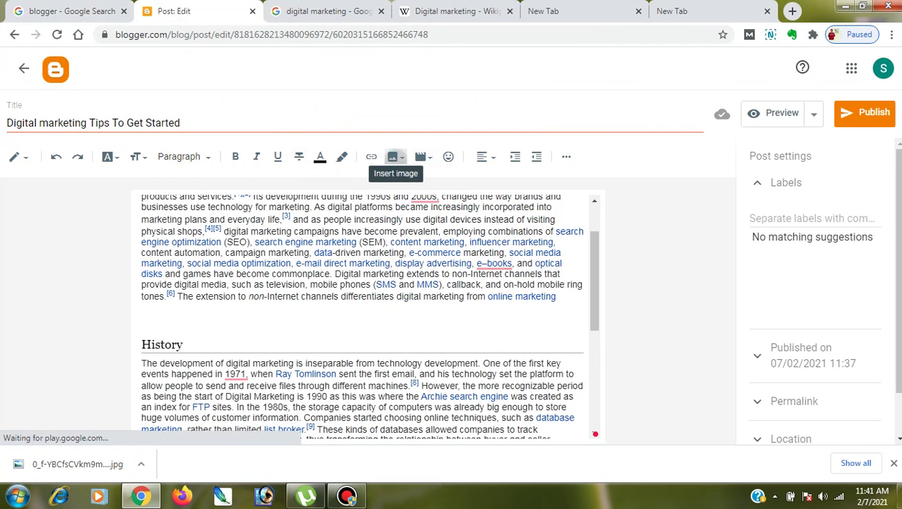
click(394, 157)
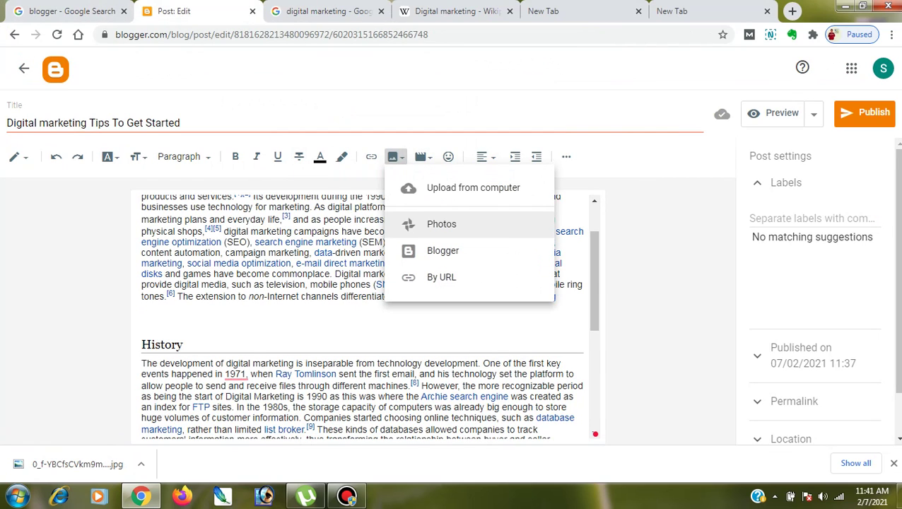
click(466, 187)
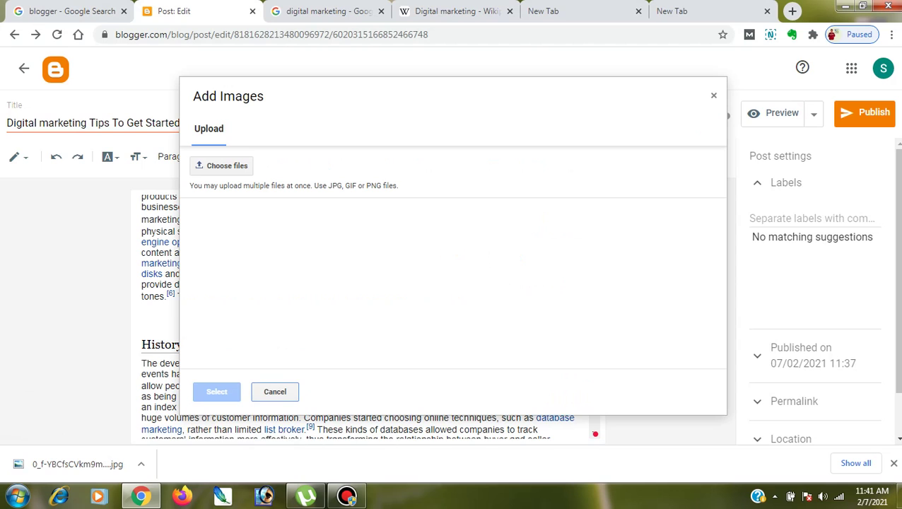
click(221, 166)
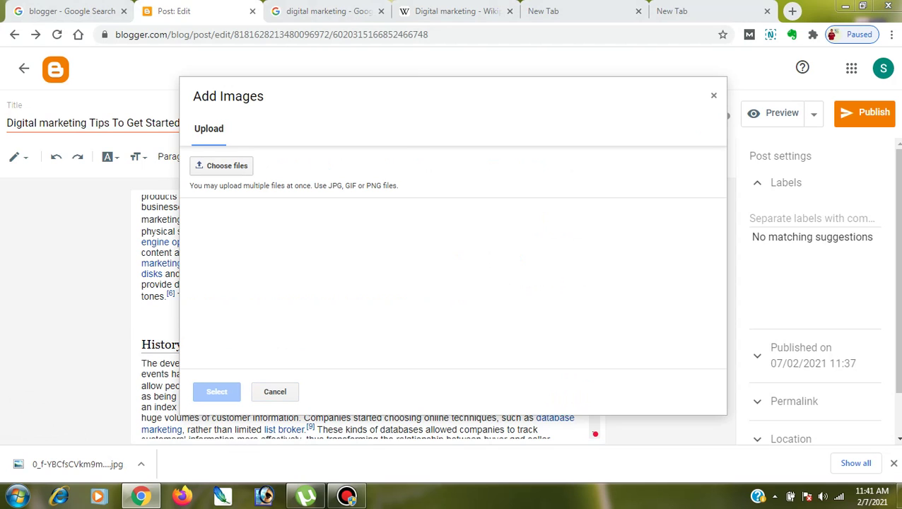
text(d)
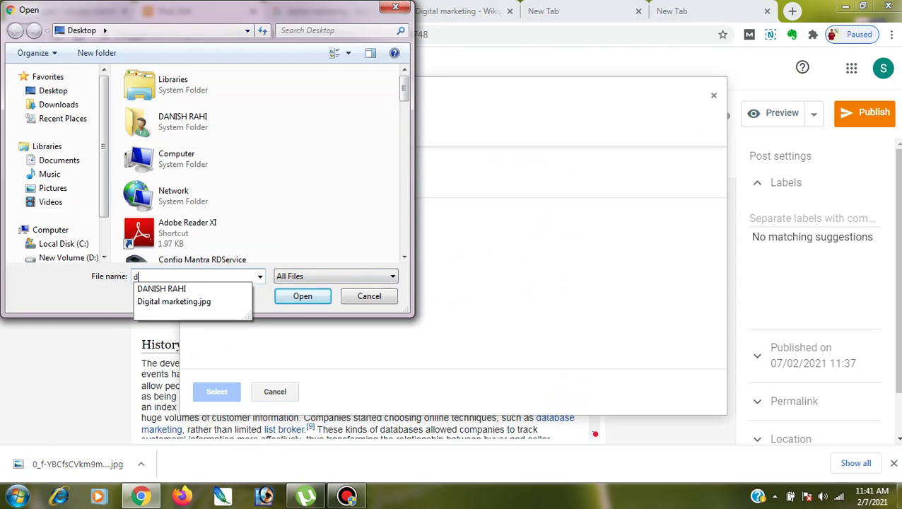
text(igita)
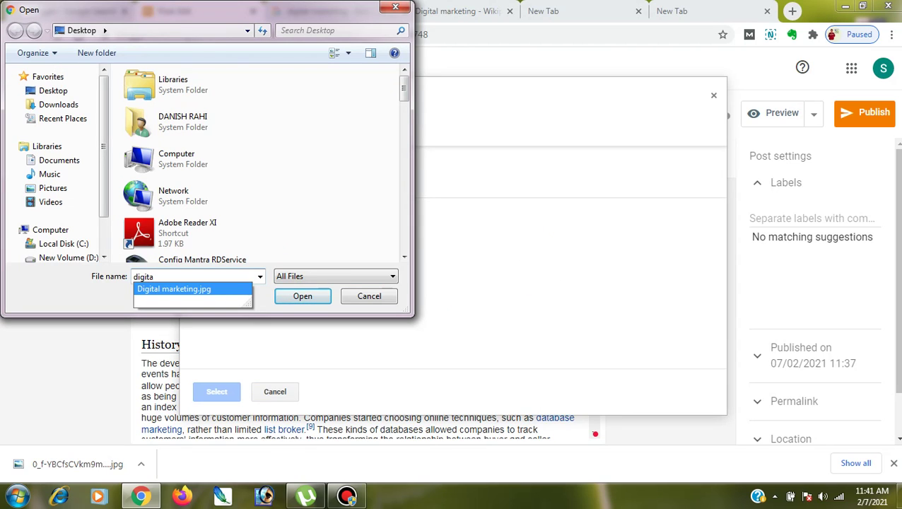
key(Return)
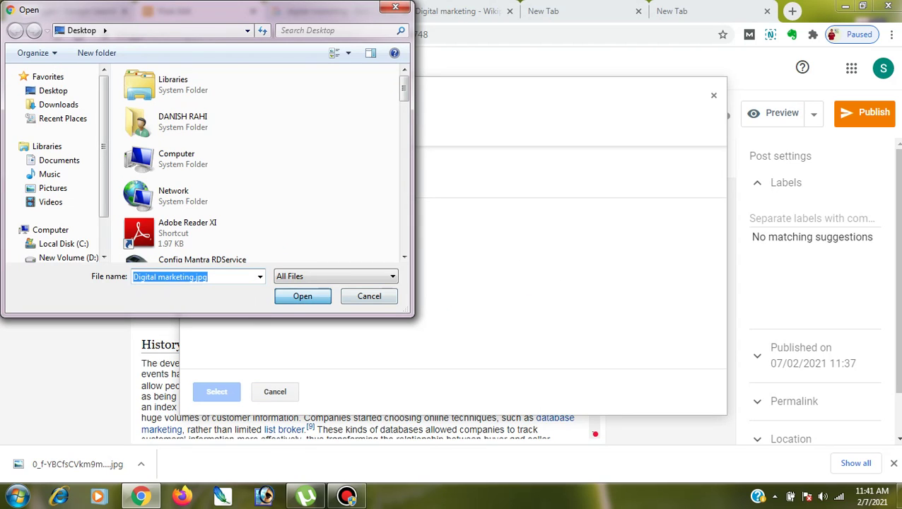
key(Return)
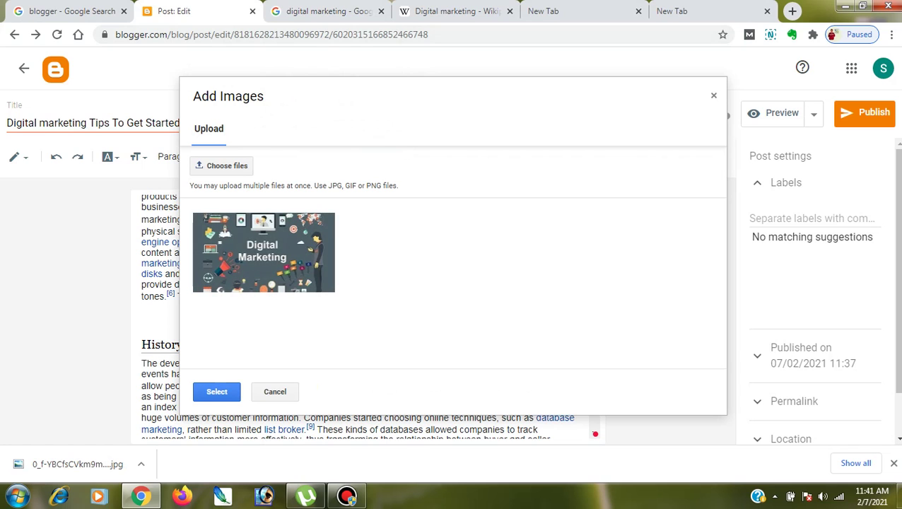
click(217, 392)
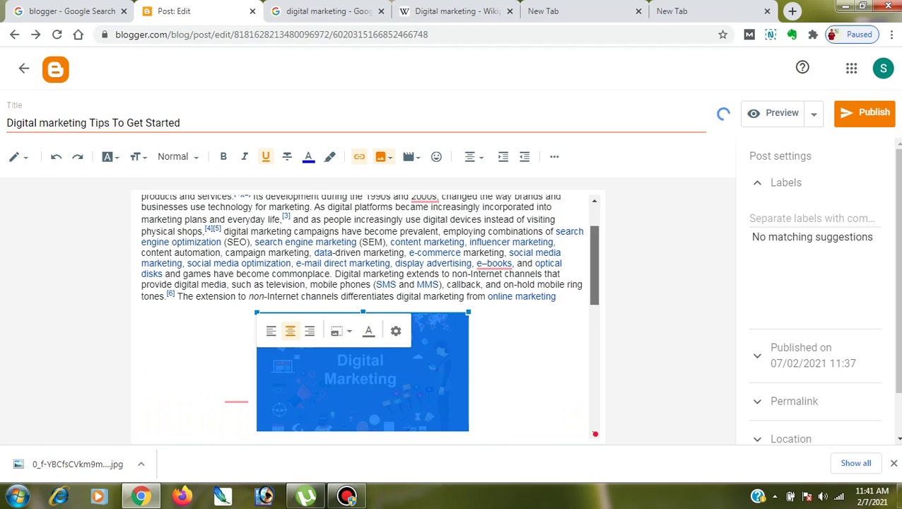
- Align the inserted Digital Marketing image to the left of the post
scroll(362, 311, down, 2)
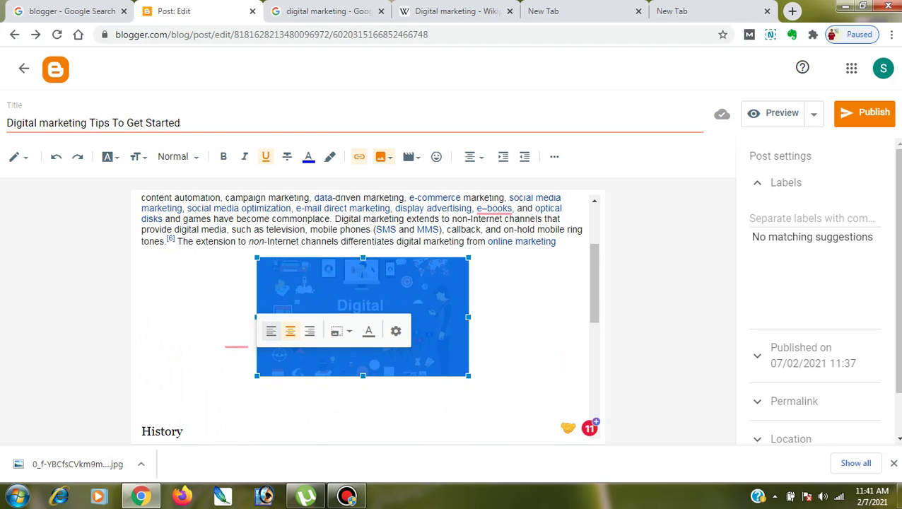
click(271, 331)
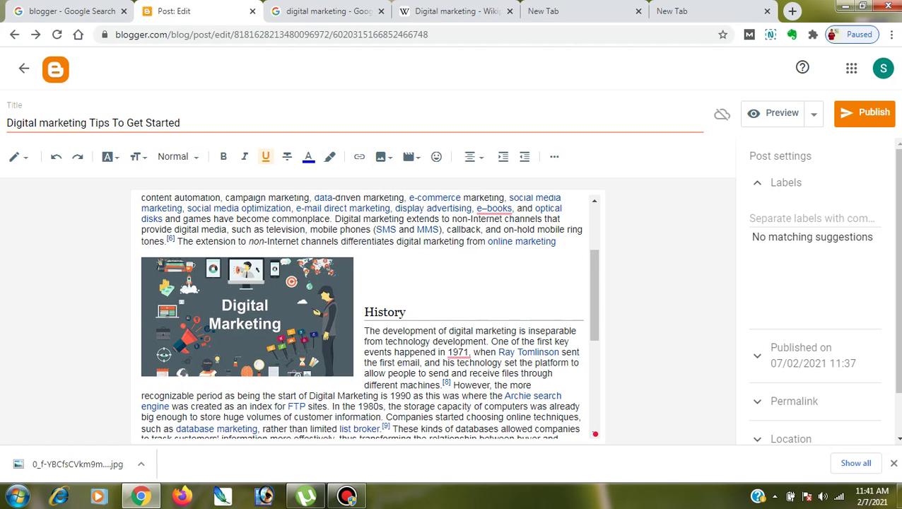
click(248, 317)
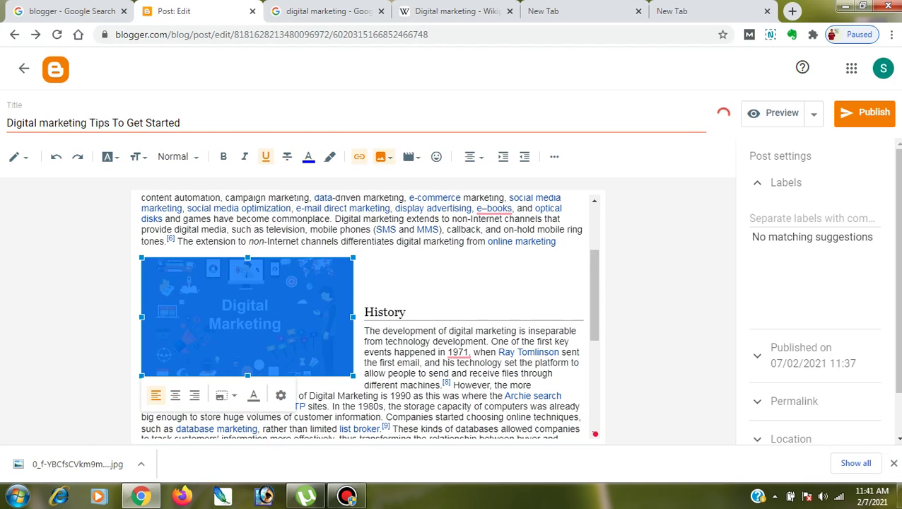
right_click(274, 318)
click(273, 318)
click(374, 284)
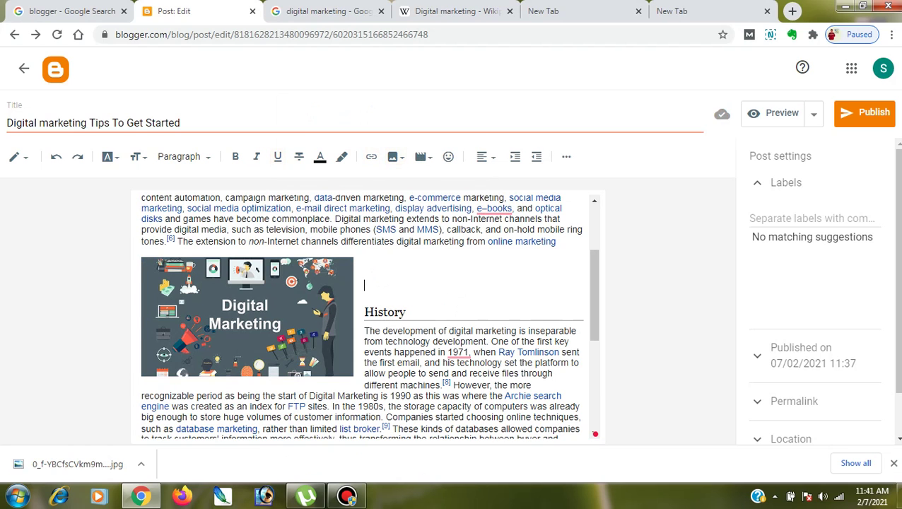
- Insert four blank lines in the space beside the image to push the "History" heading below it
click(246, 279)
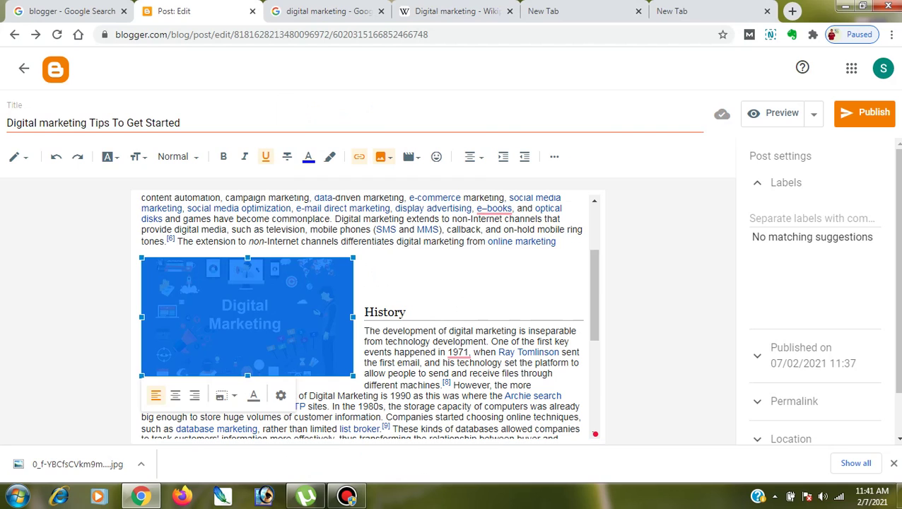
click(376, 283)
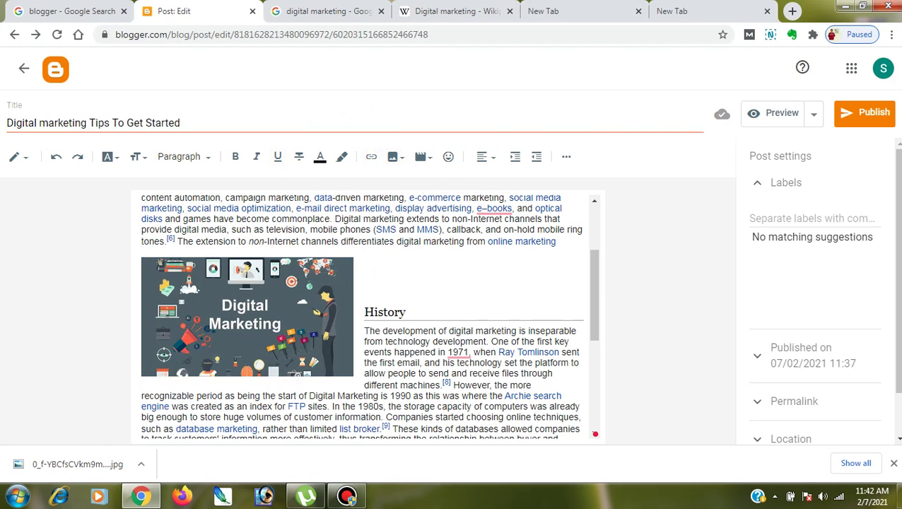
key(Return)
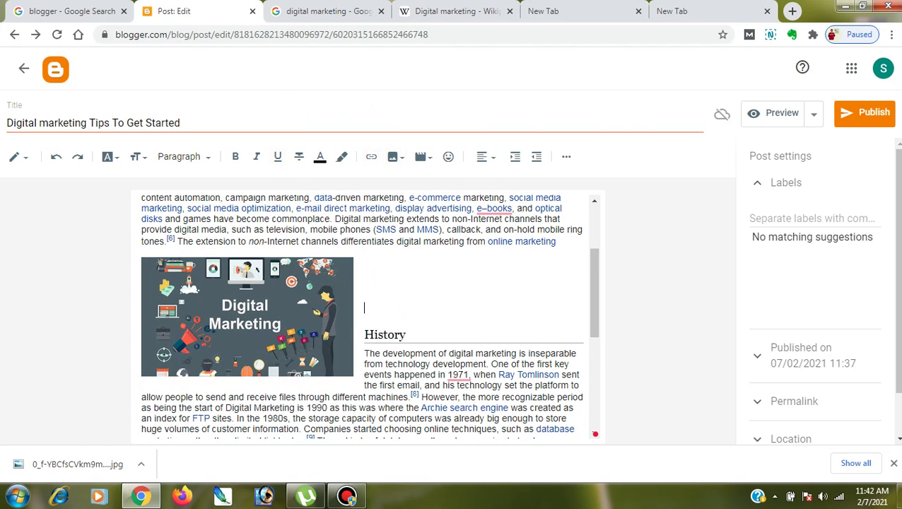
key(Return)
key(Return)
key(Return)
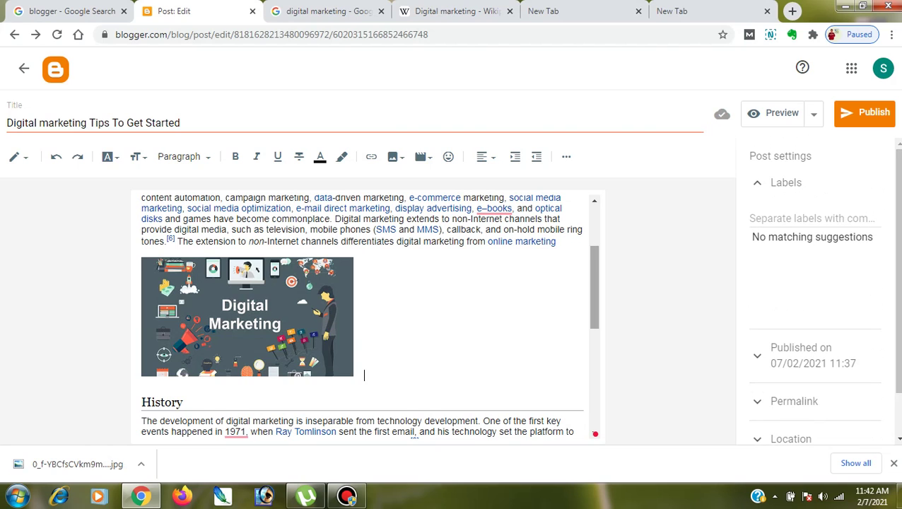
- Review the post's layout from the opening heading through the image to the last paragraph
scroll(368, 315, up, 2)
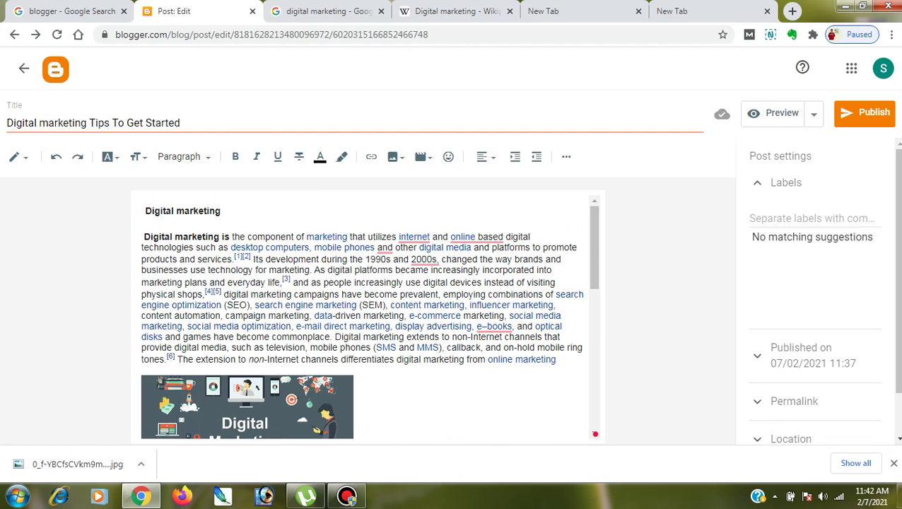
scroll(367, 315, down, 4)
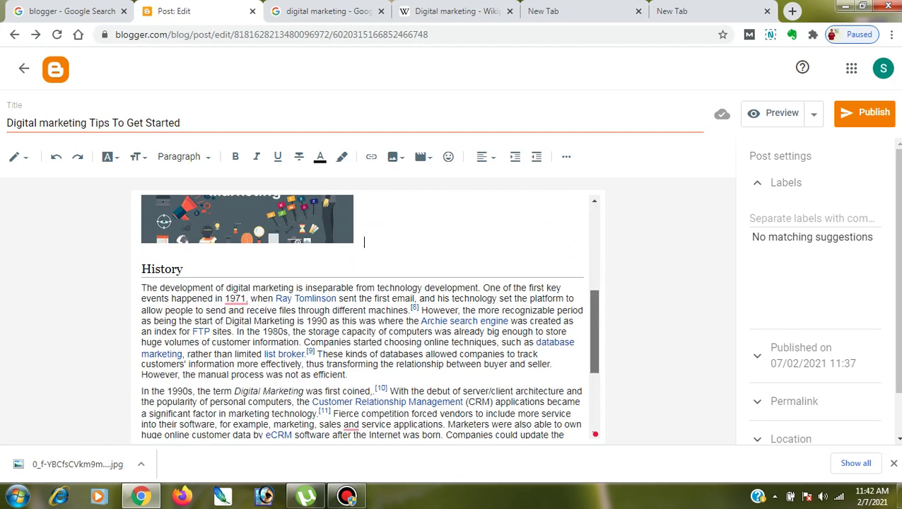
scroll(367, 315, up, 1)
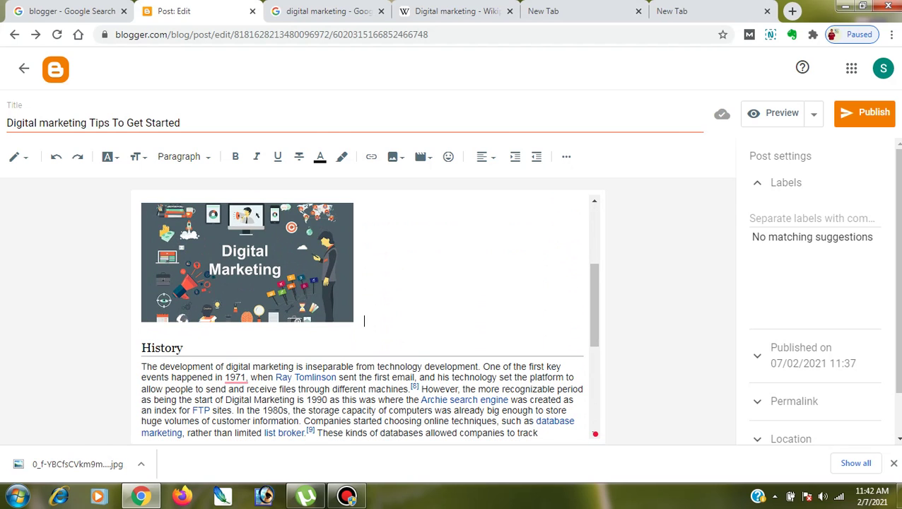
scroll(368, 315, up, 2)
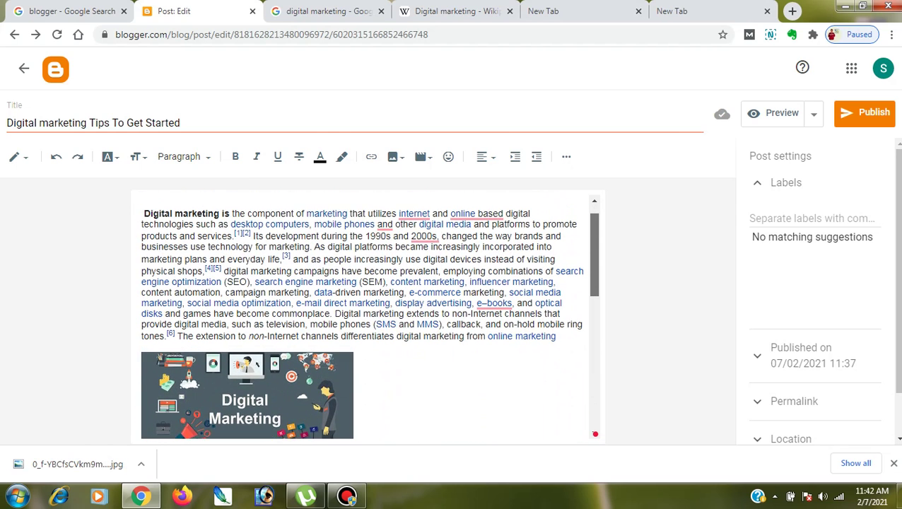
scroll(367, 314, up, 1)
scroll(368, 315, down, 6)
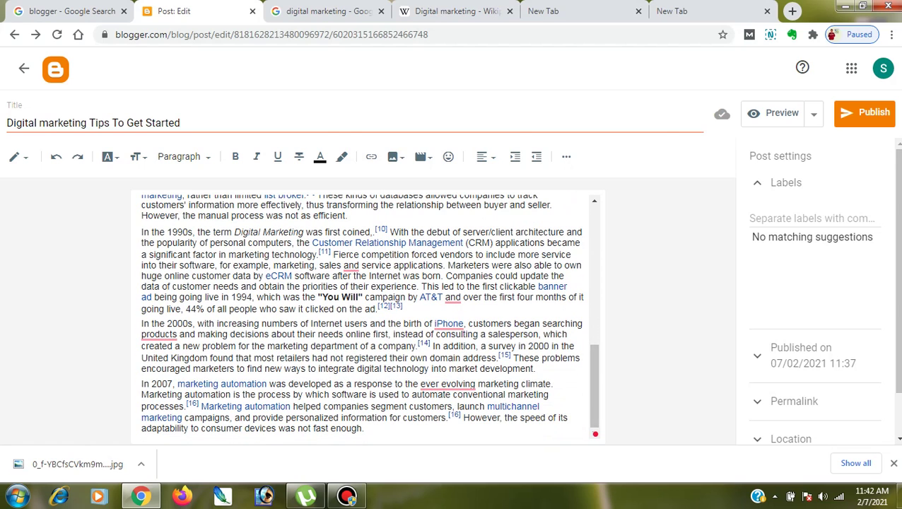
- Add the label "digital-marketing-tips" to the post
mouse_move(898, 269)
mouse_down()
mouse_move(898, 304)
mouse_move(897, 268)
mouse_up()
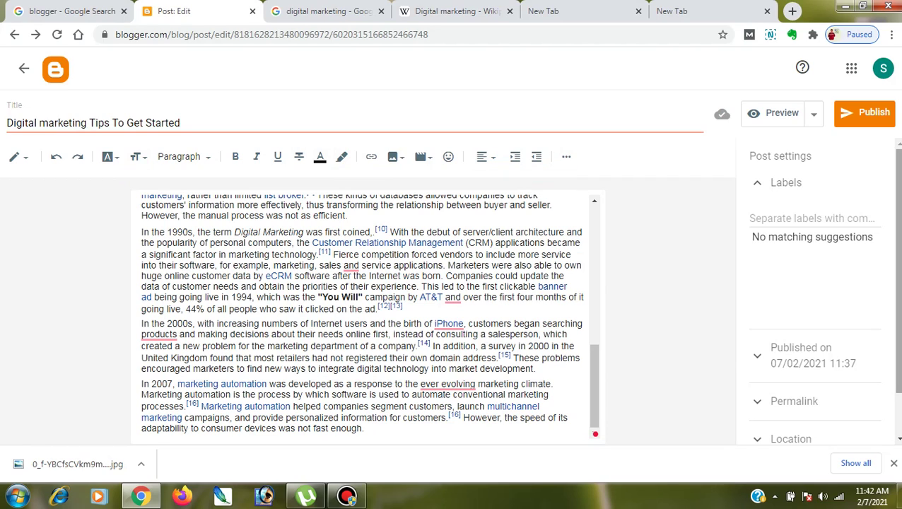
click(783, 182)
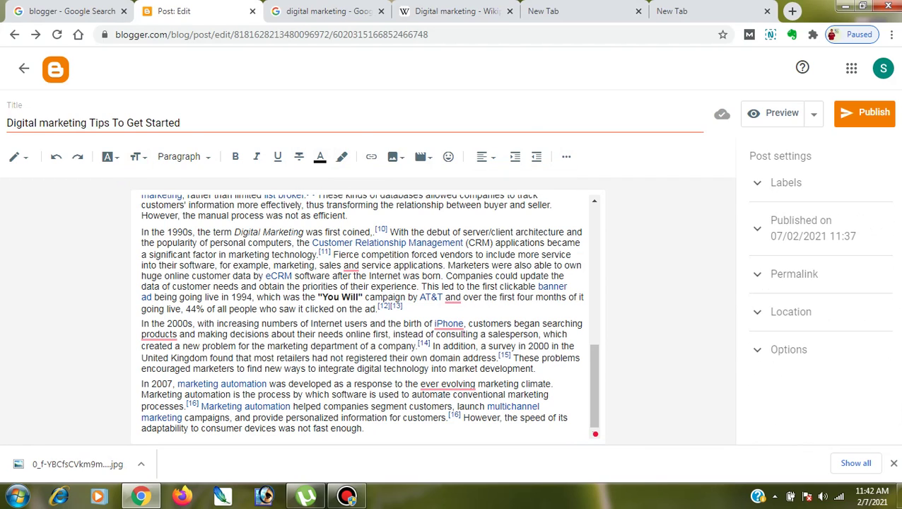
click(783, 182)
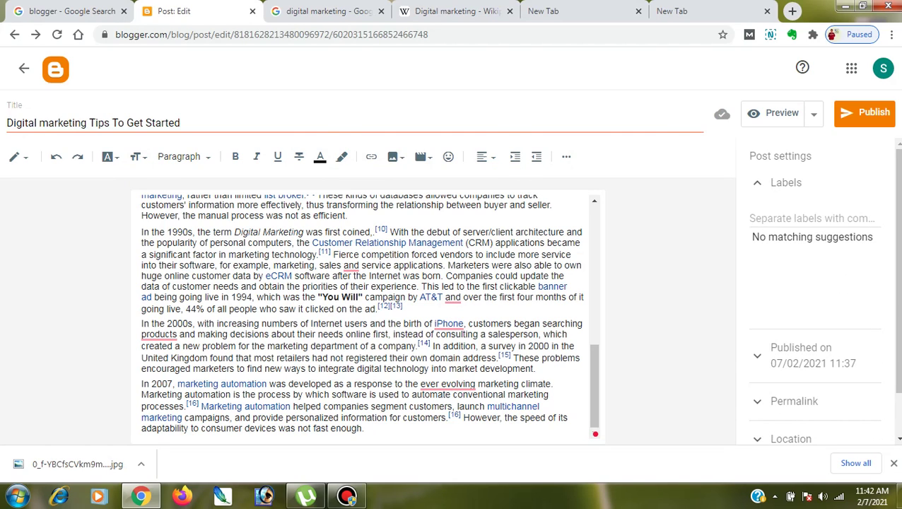
click(812, 218)
text(d)
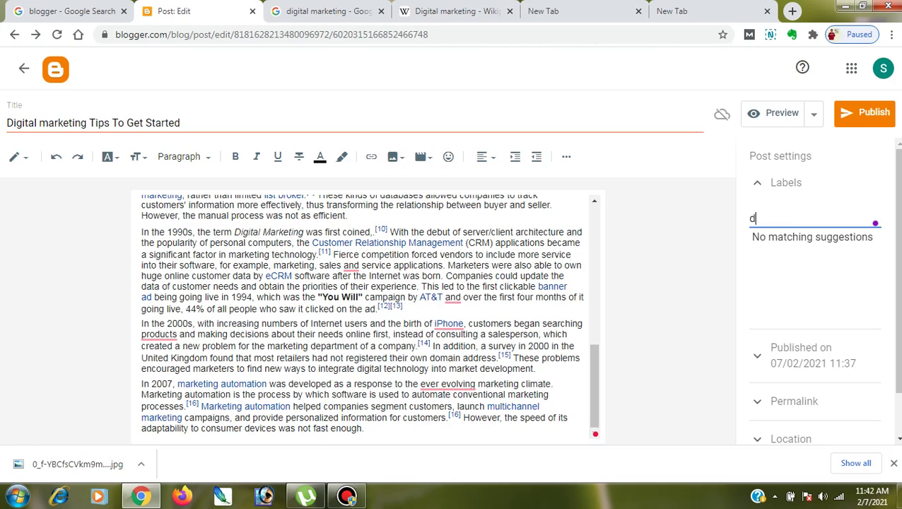
text(igital)
text(-market)
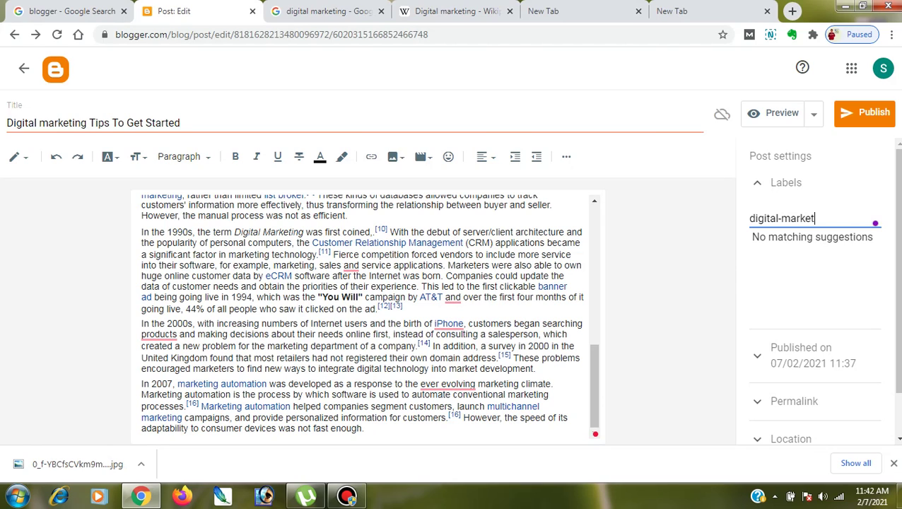
text(ing-tips)
key(Tab)
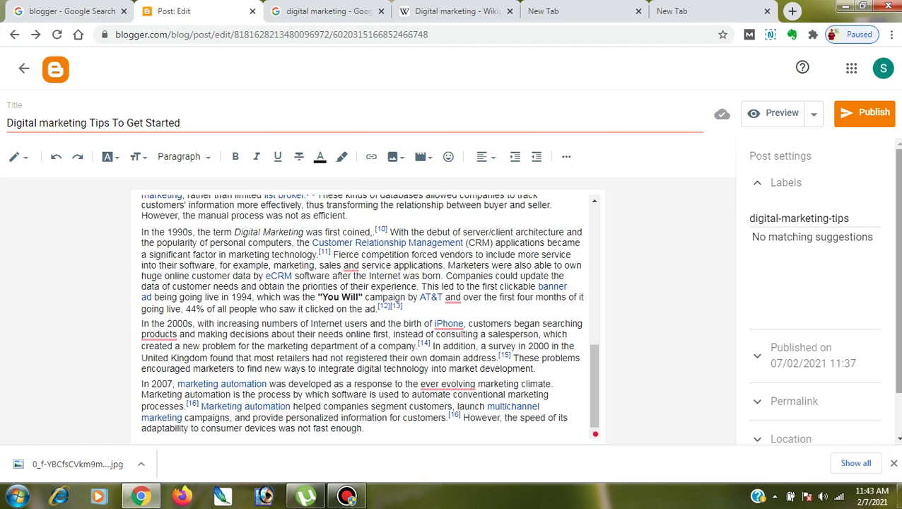
- Select the label text and open the permalink settings to check the post's automatic permalink
scroll(813, 297, down, 1)
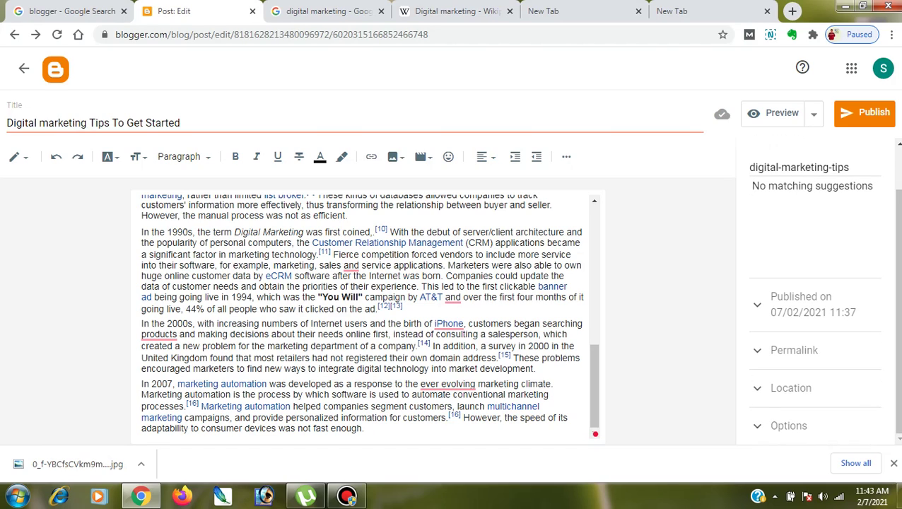
drag(849, 168, 750, 167)
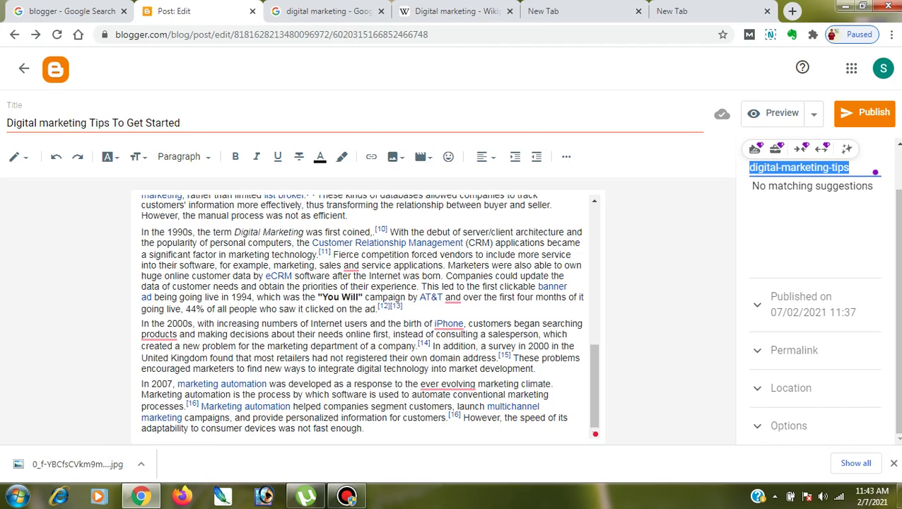
right_click(749, 168)
click(690, 191)
click(794, 351)
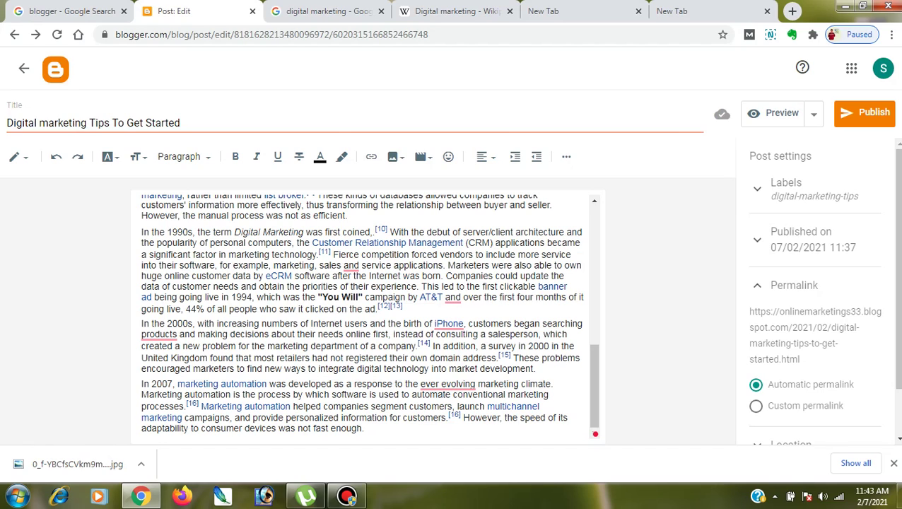
mouse_move(898, 276)
mouse_down()
mouse_move(898, 296)
mouse_move(898, 275)
mouse_up()
- Reopen the post's labels and replace the hyphens with spaces, making the label "digital marketing tips"
click(785, 185)
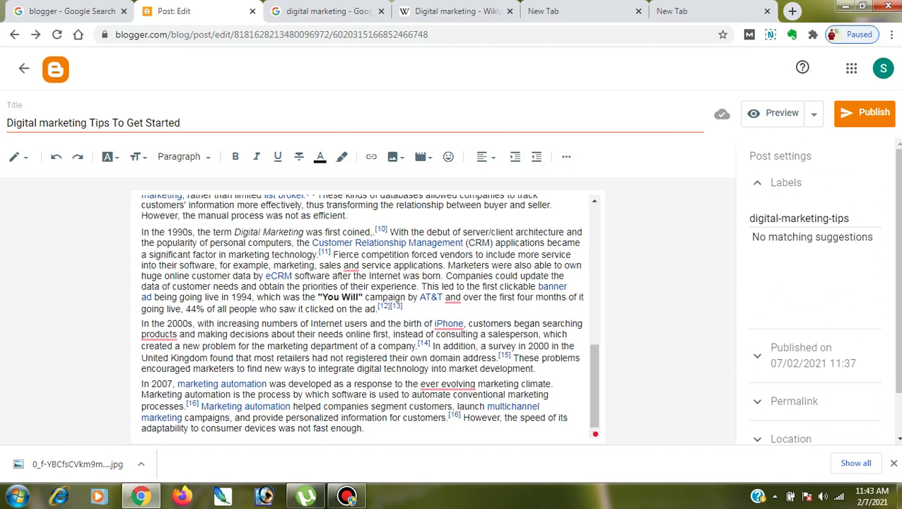
click(875, 223)
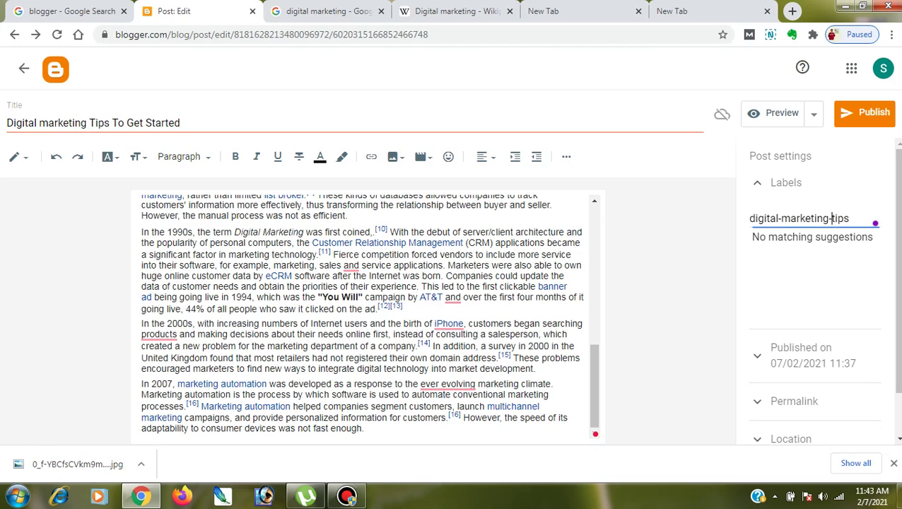
key(BackSpace)
key(Left)
click(781, 219)
key(BackSpace)
click(815, 283)
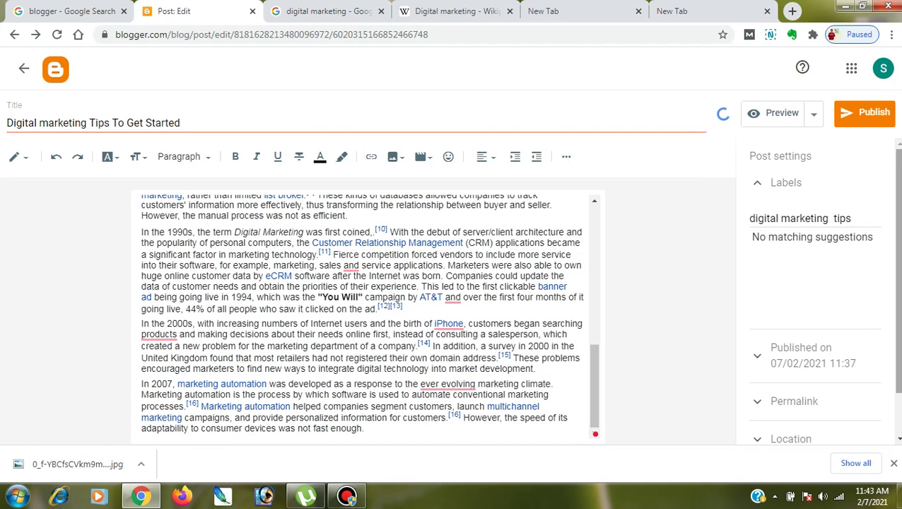
- Examine the post's location settings and its reader comment options
scroll(815, 297, down, 1)
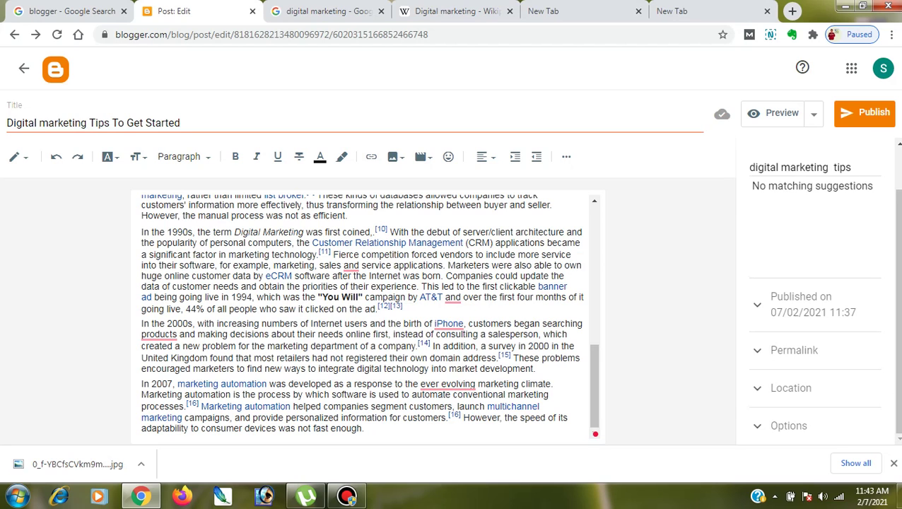
click(791, 425)
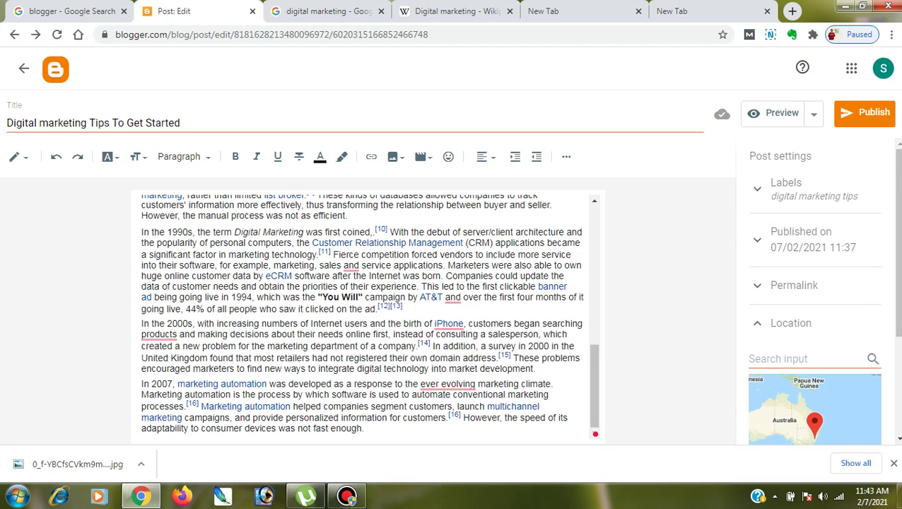
drag(898, 283, 898, 382)
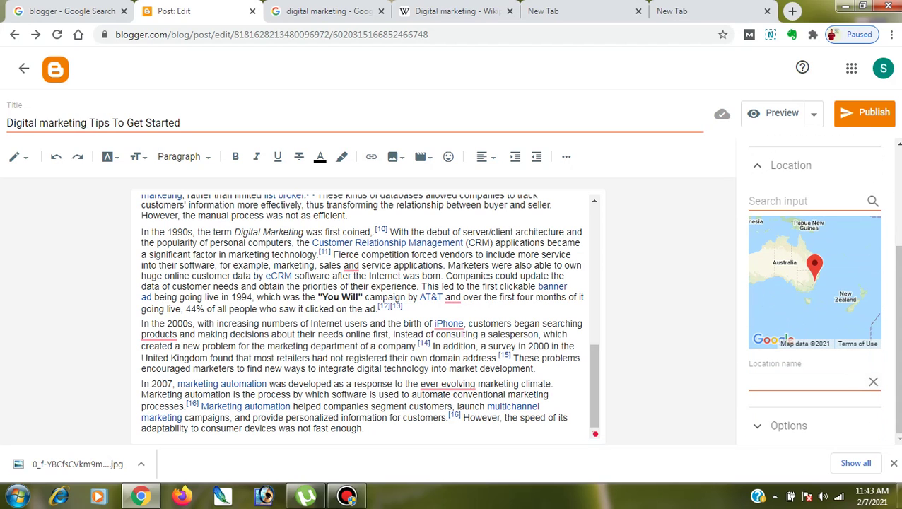
click(788, 425)
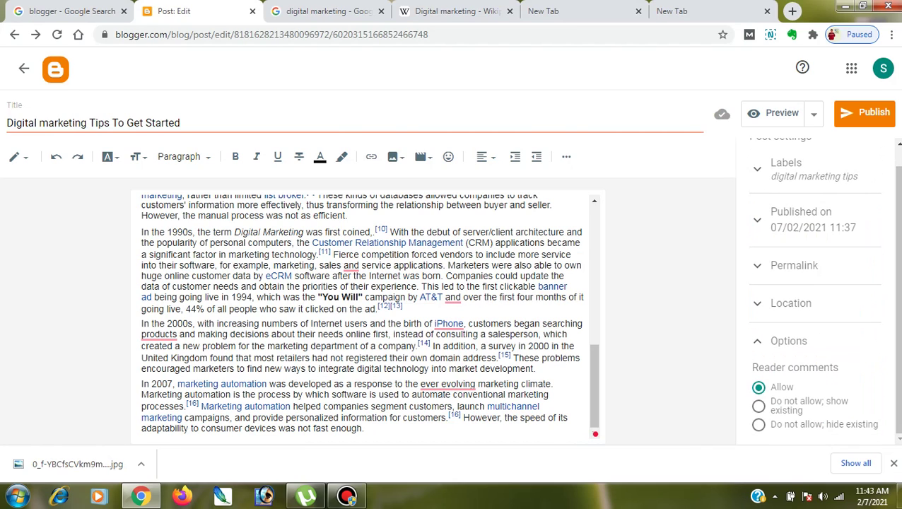
drag(899, 304, 899, 282)
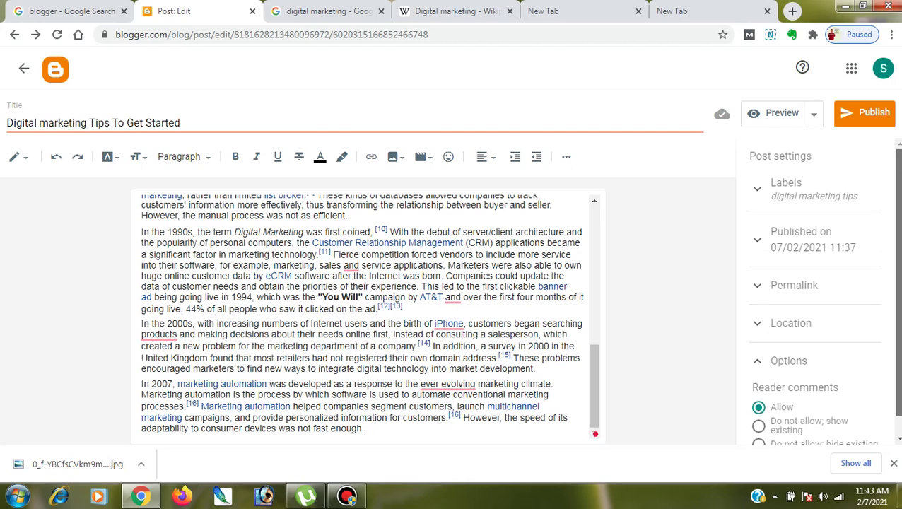
- Close the browser's downloads bar and open a preview of the post
click(894, 463)
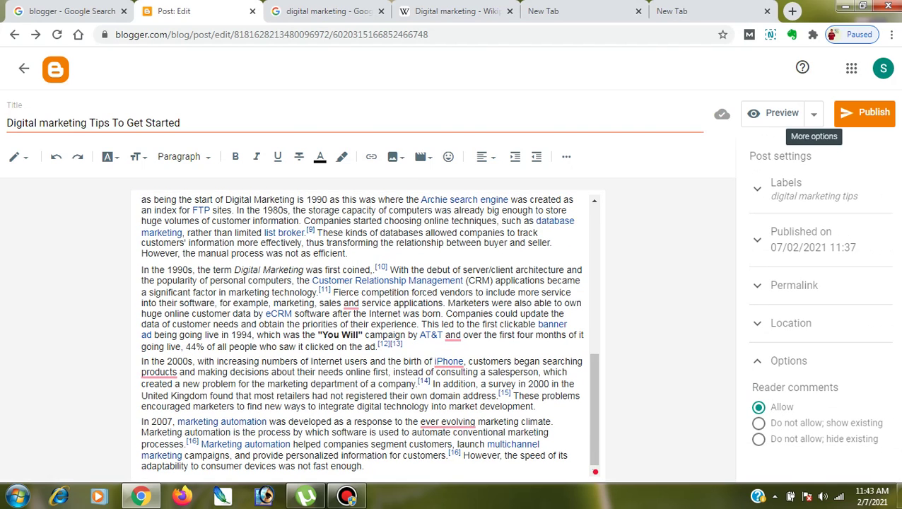
click(778, 113)
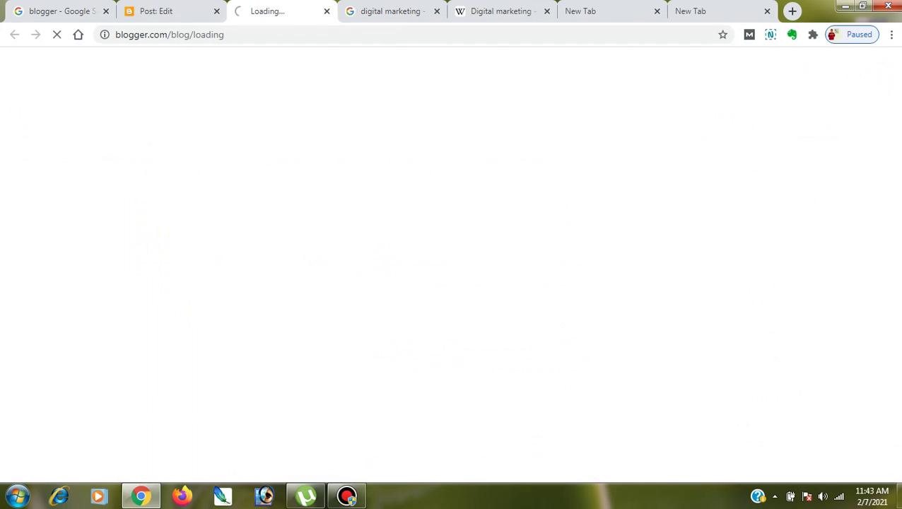
click(845, 7)
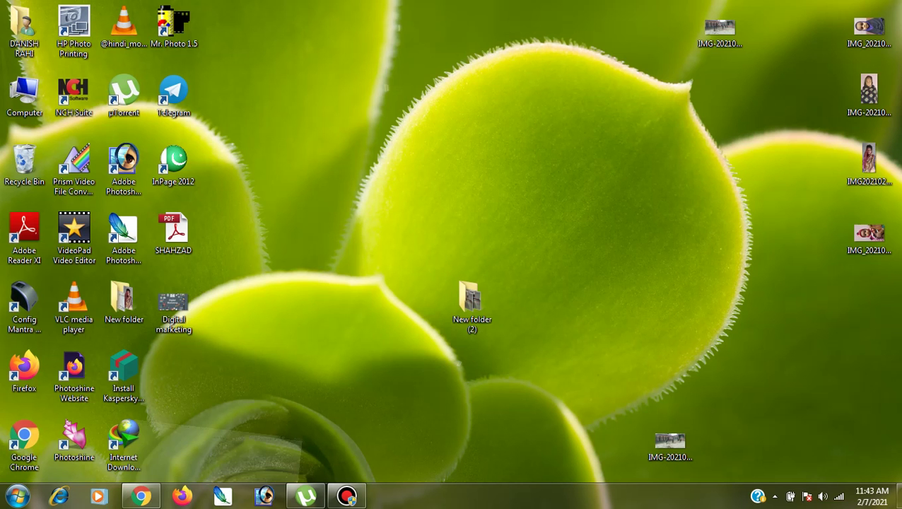
click(346, 496)
click(141, 496)
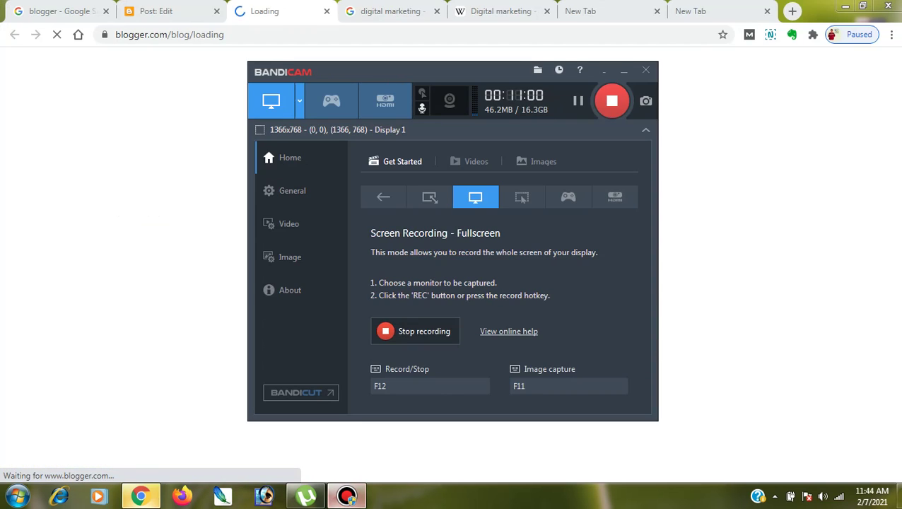
double_click(141, 496)
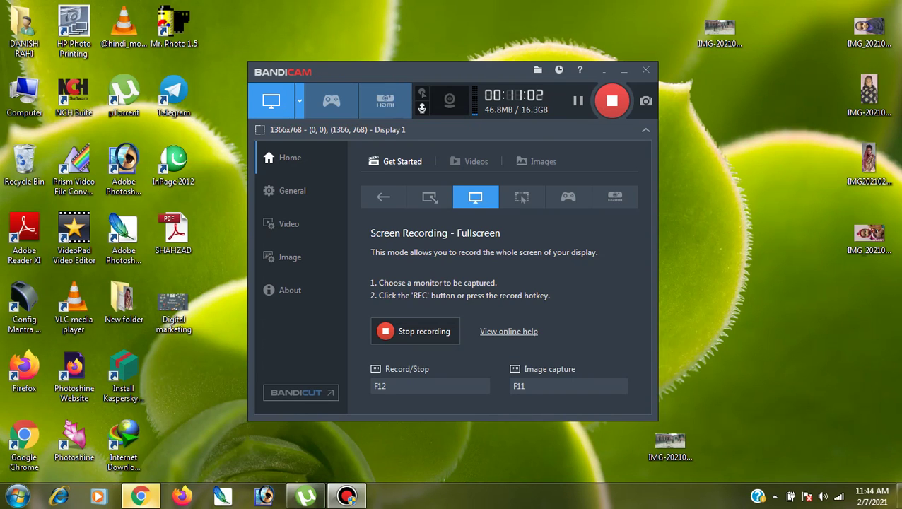
- Return to Chrome, dismiss both notices above the post preview and look through the previewed post from start to end
click(142, 497)
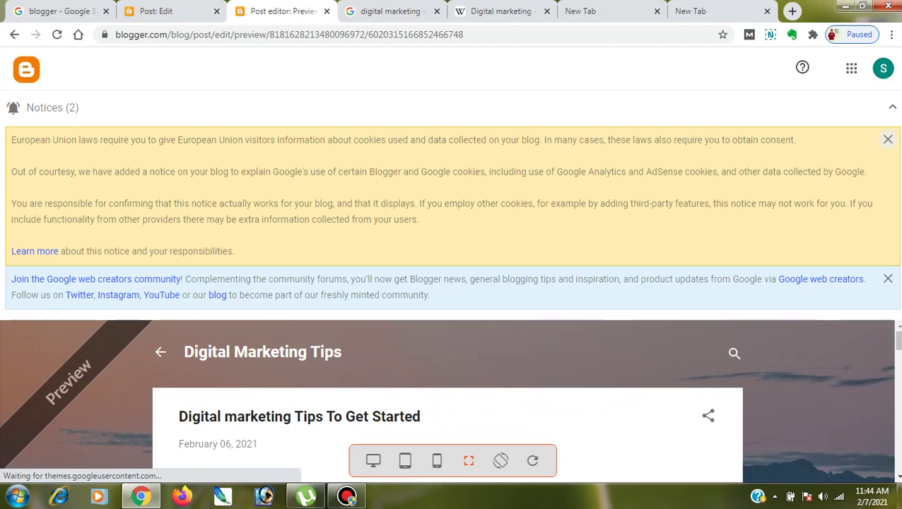
click(888, 139)
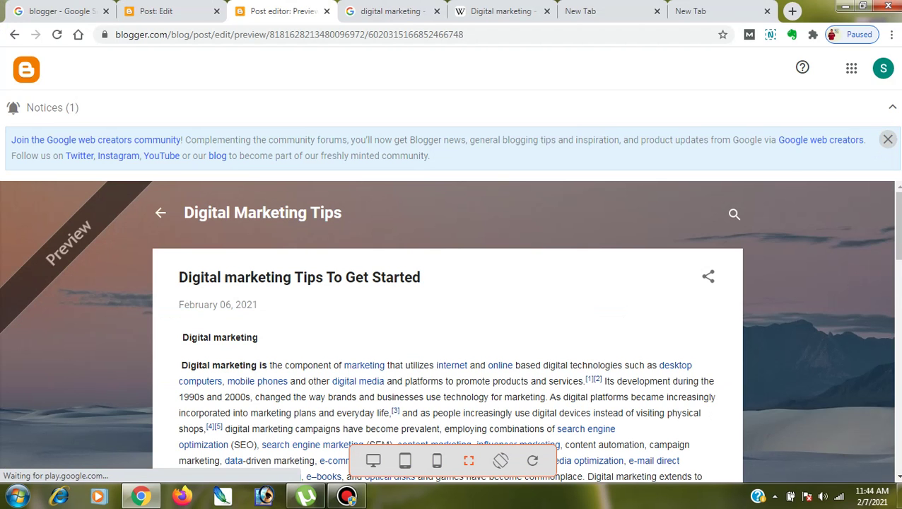
click(888, 139)
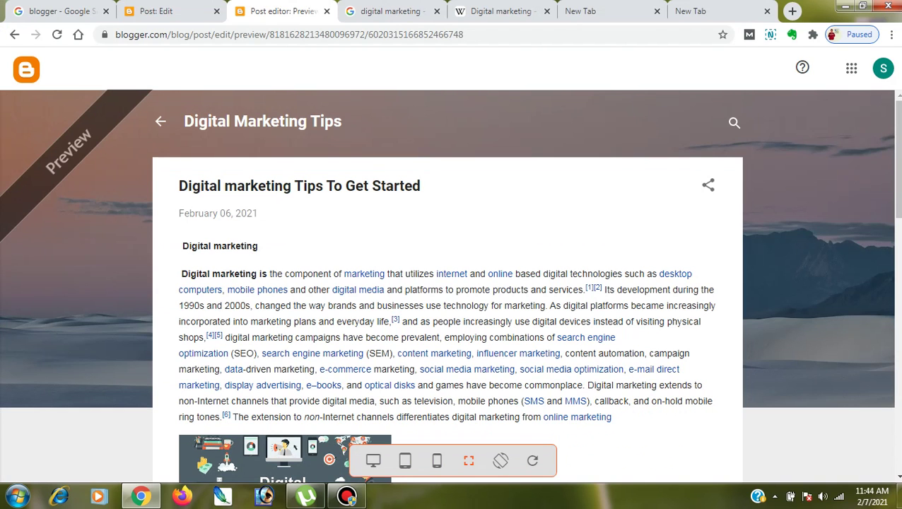
scroll(450, 283, down, 2)
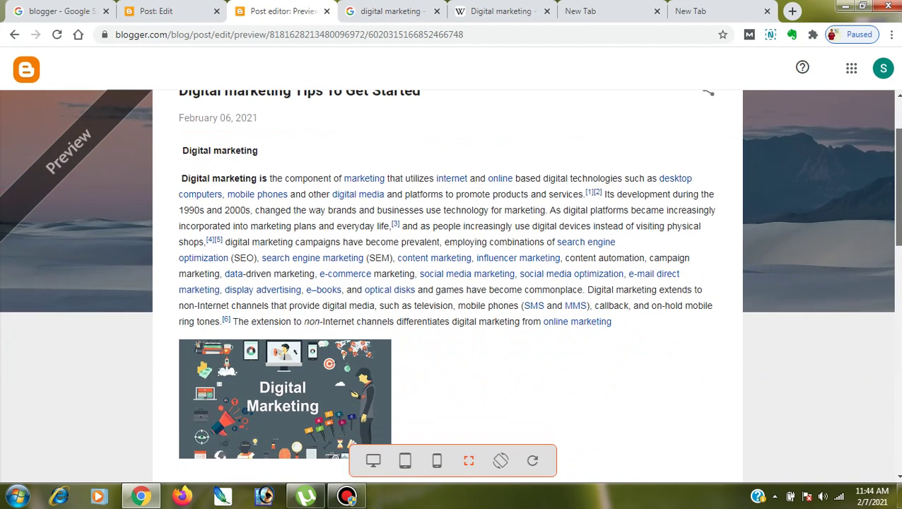
scroll(450, 283, down, 6)
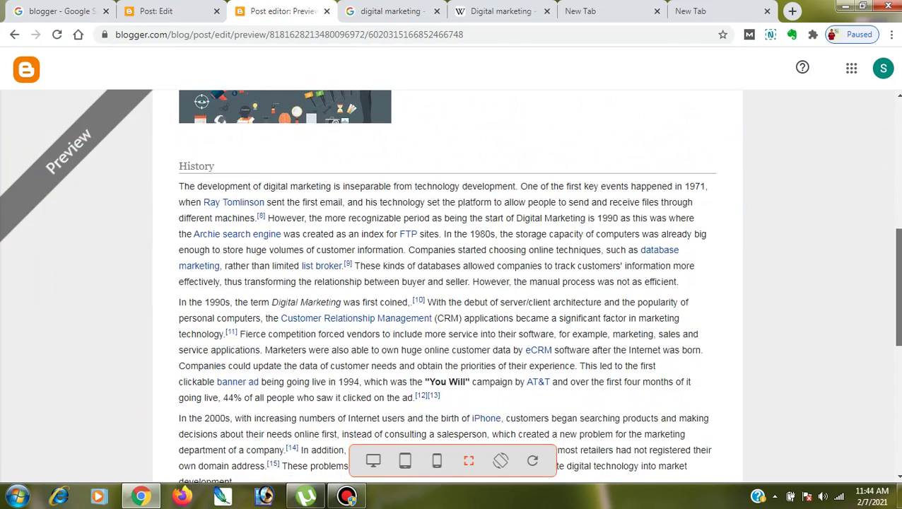
scroll(450, 283, down, 4)
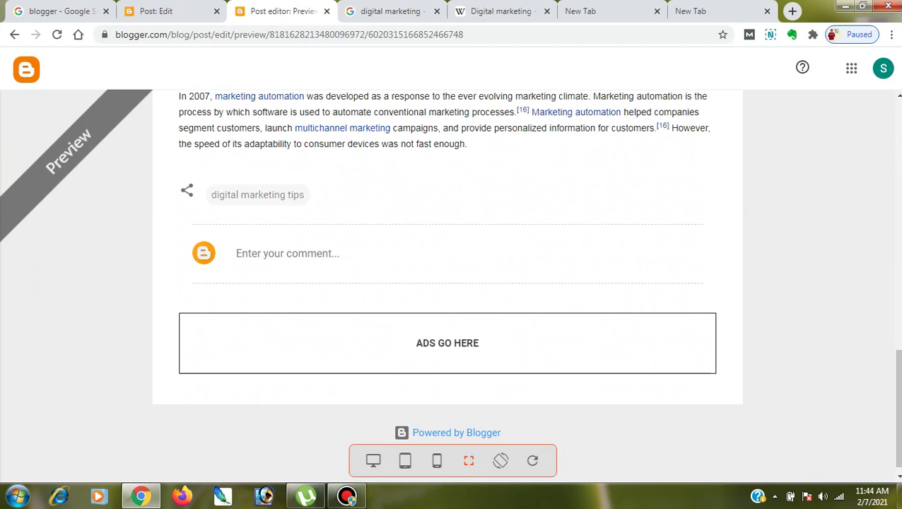
drag(898, 408, 898, 163)
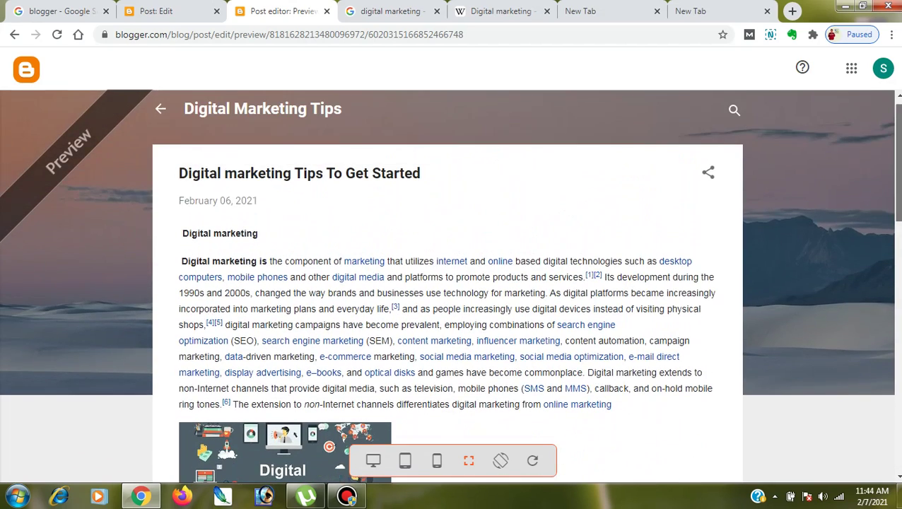
- Go back to the post editor and publish the post "Digital marketing Tips To Get Started"
click(191, 11)
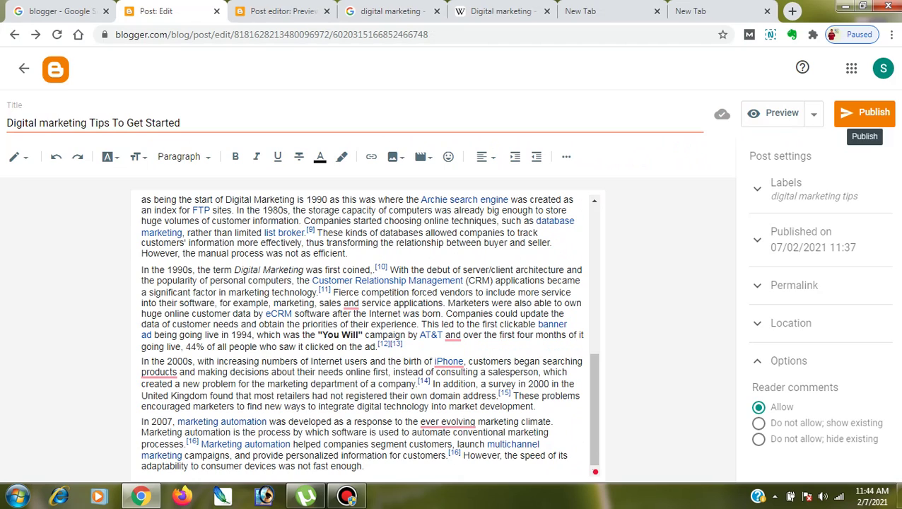
click(865, 113)
click(506, 296)
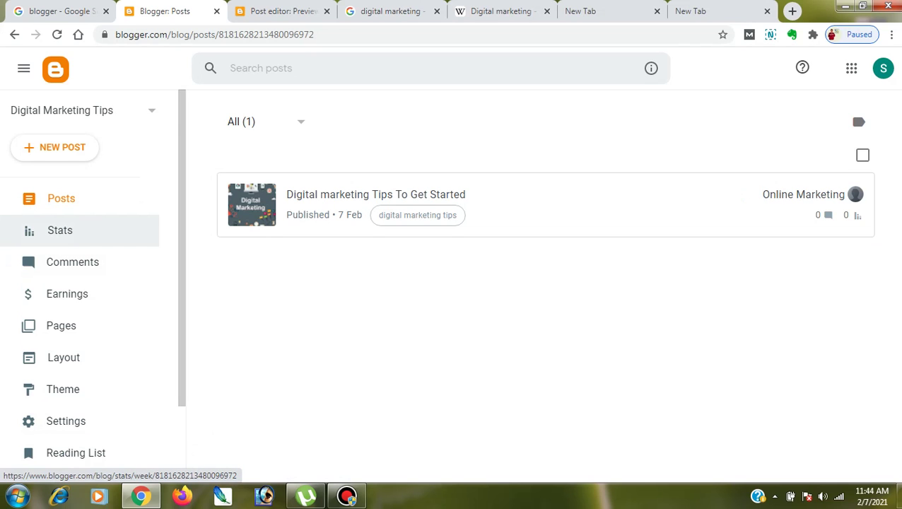
- Examine the blog's stats, comments and earnings sections, checking the reader comment box in the post preview
click(60, 230)
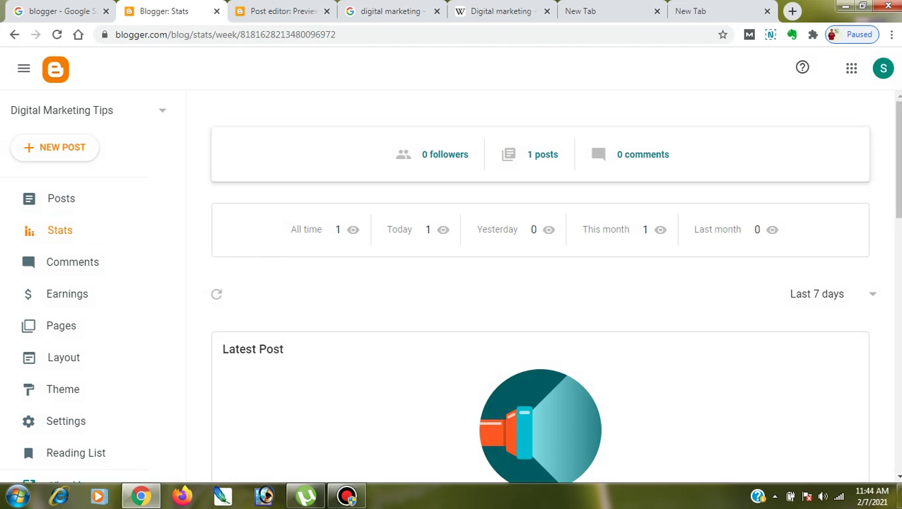
click(73, 262)
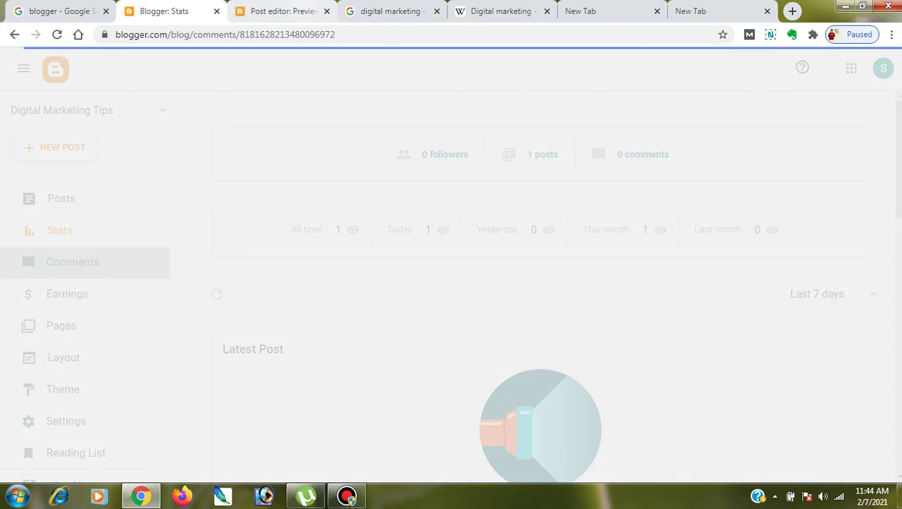
click(283, 11)
drag(898, 163, 898, 399)
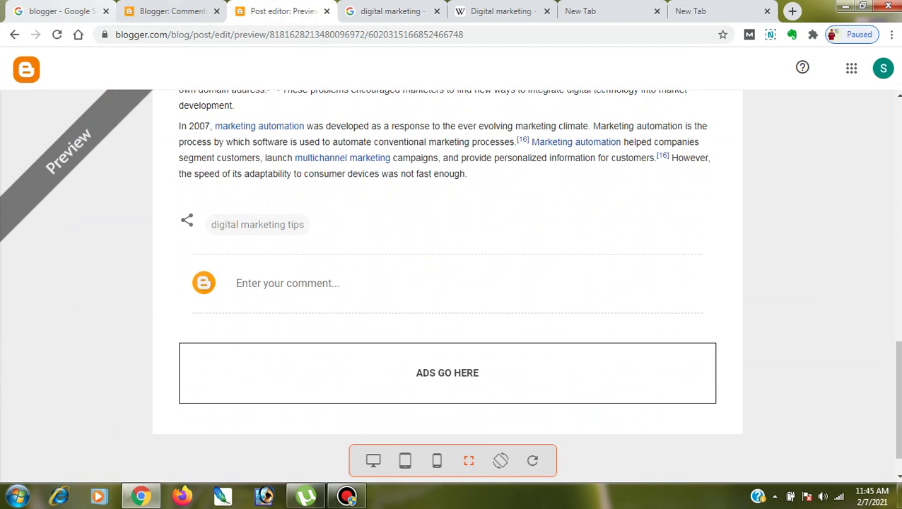
click(159, 11)
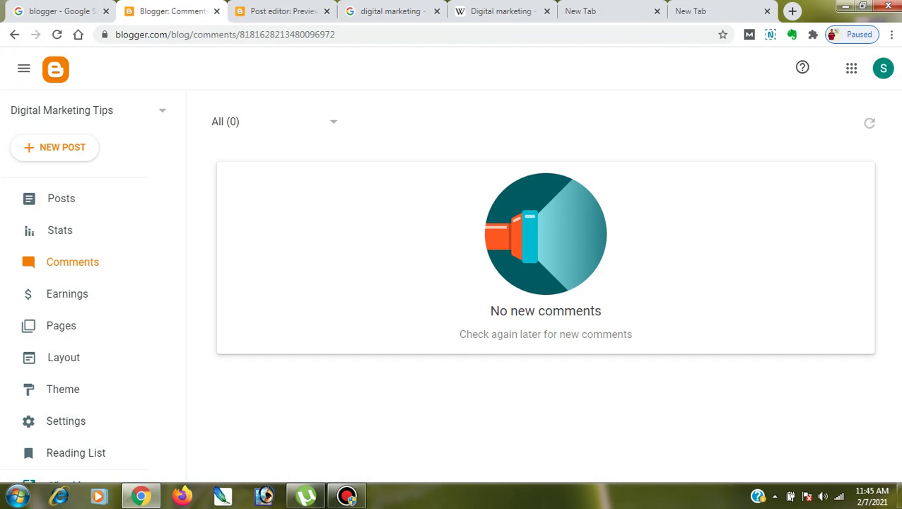
click(67, 294)
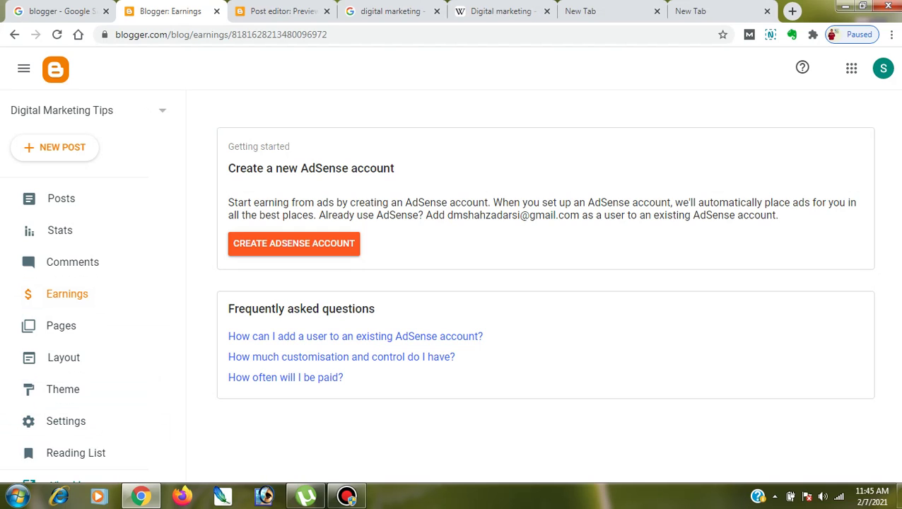
- Create a new blog page titled "About" with an empty body and publish it
click(60, 325)
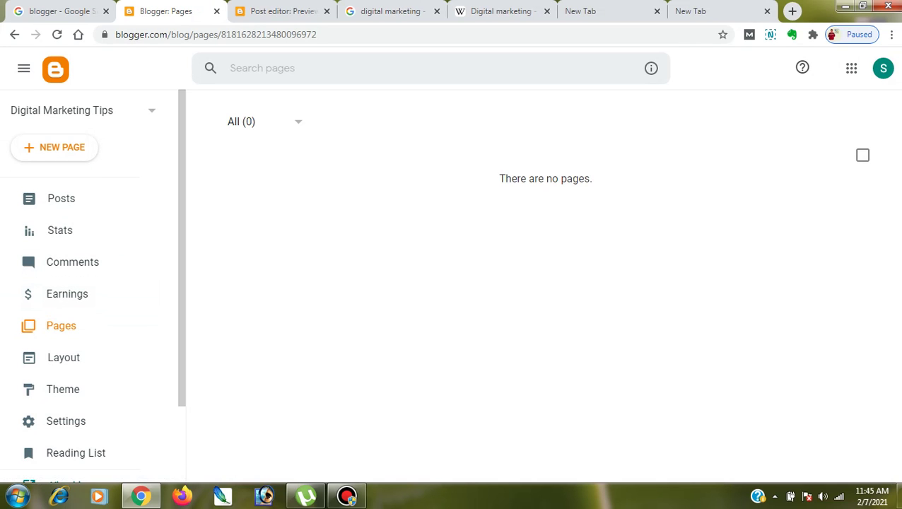
click(54, 148)
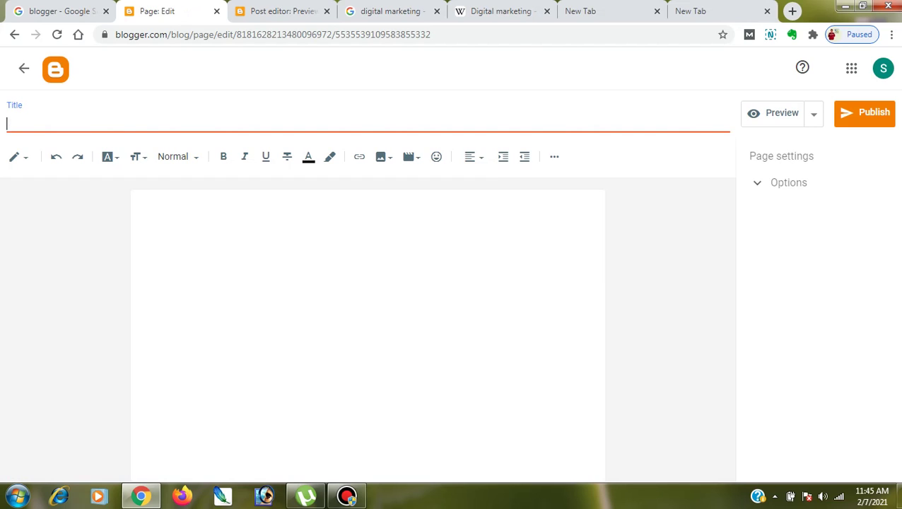
text(About)
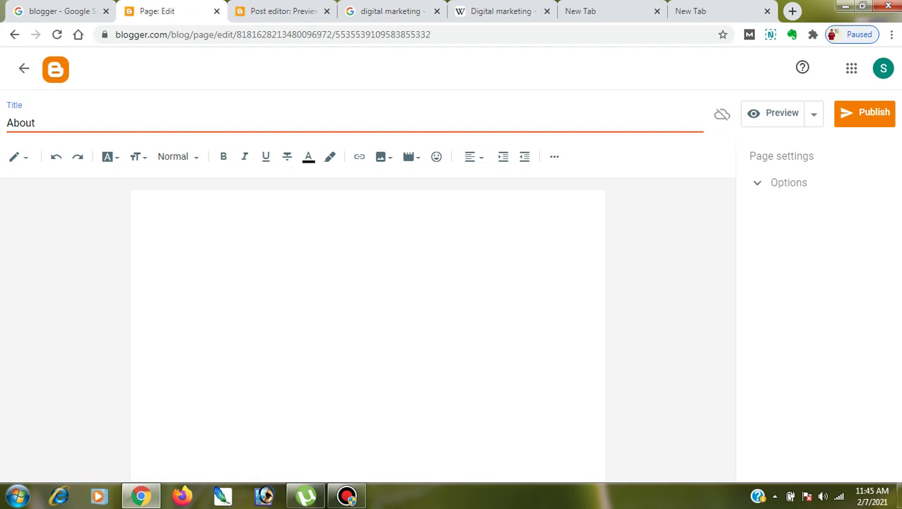
click(864, 113)
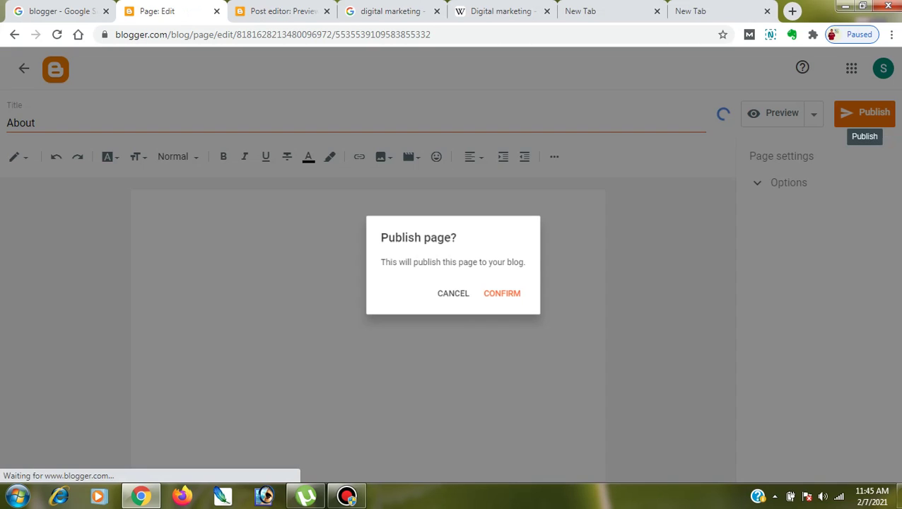
click(502, 293)
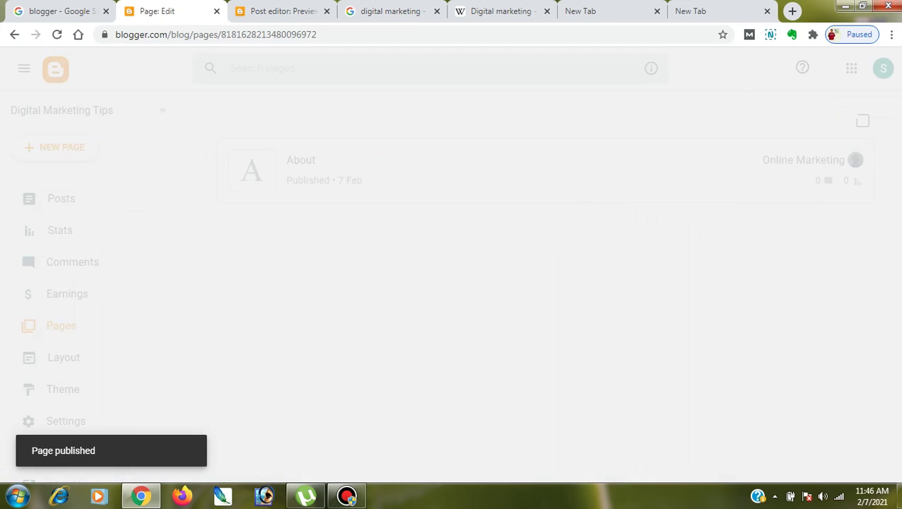
- Create another empty blog page titled "Contact" and publish it
click(56, 147)
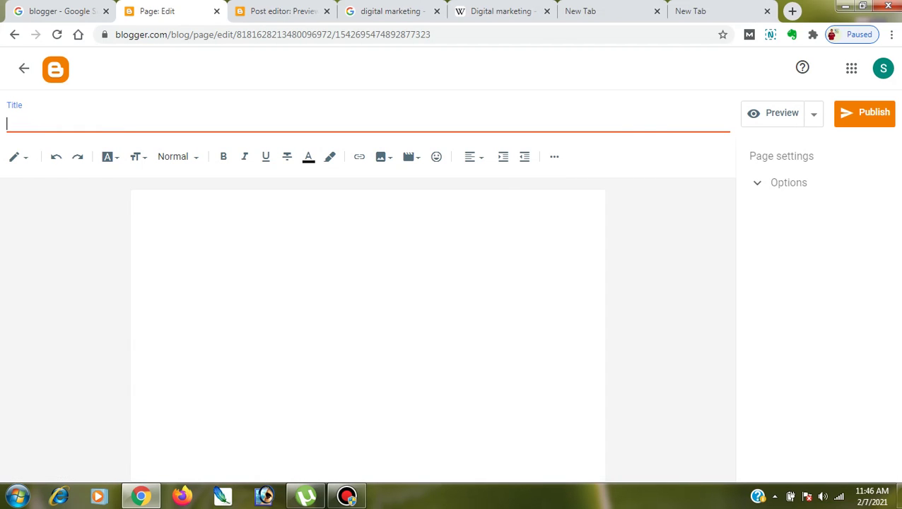
text(Cont)
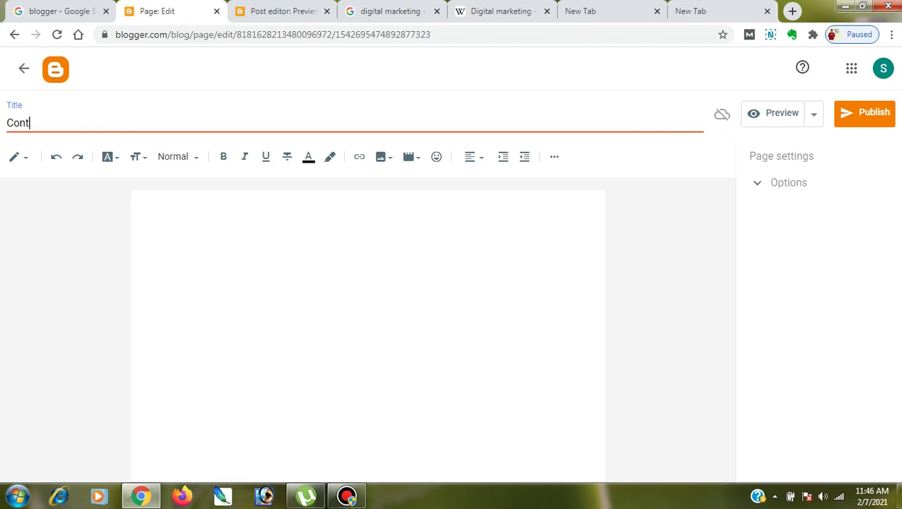
text(act)
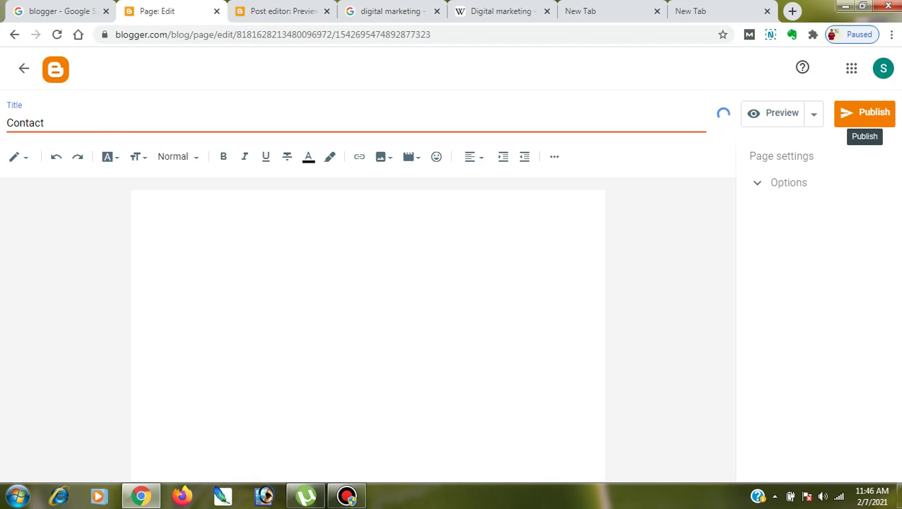
click(863, 113)
click(507, 296)
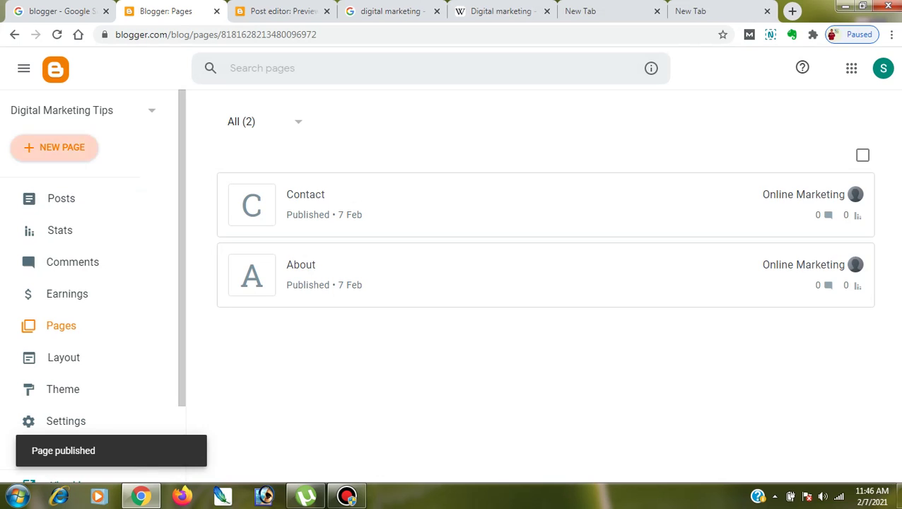
- Add an empty blog page with the title "Privacy Policy" and publish it
click(54, 147)
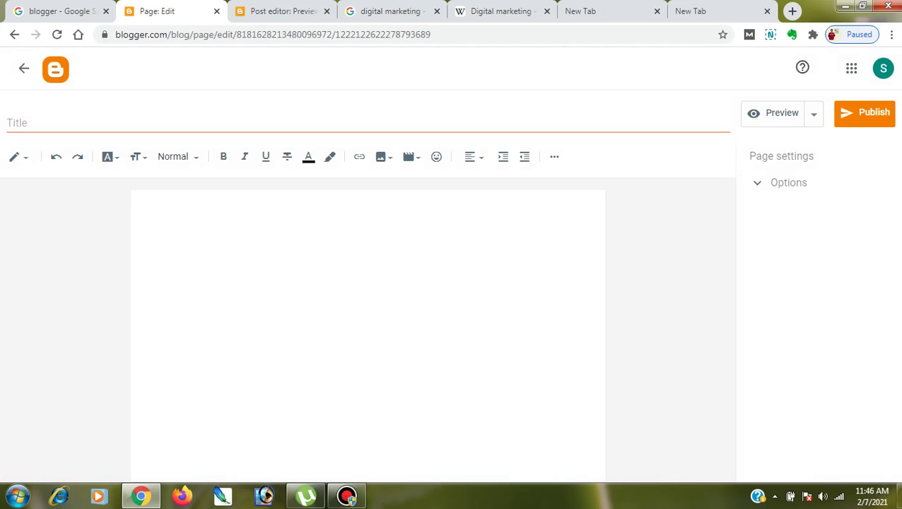
click(14, 123)
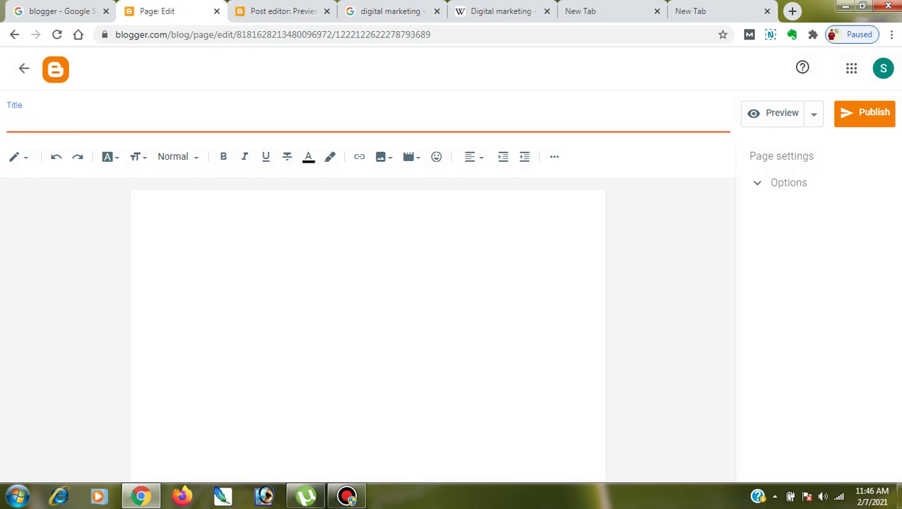
text(Privacy)
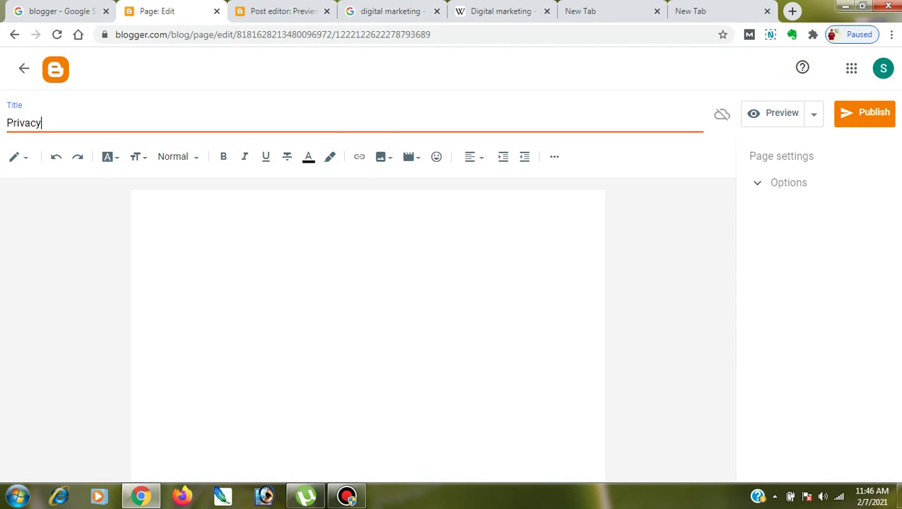
text(Policy)
click(865, 113)
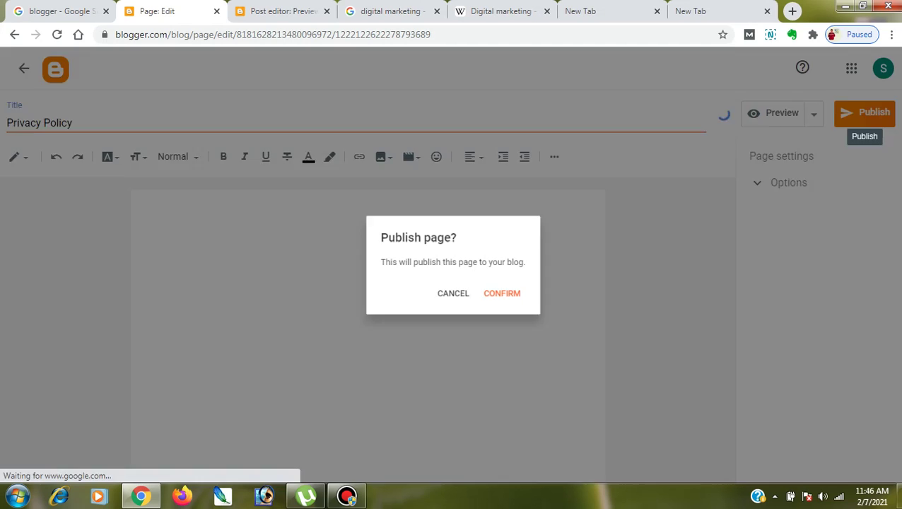
key(Return)
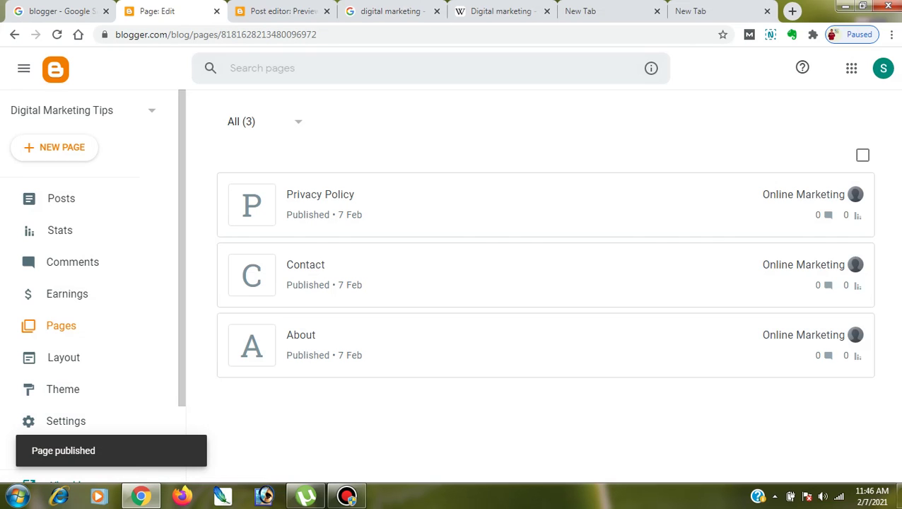
- Add an empty blog page with the title "Disclaimer" and publish it
click(56, 147)
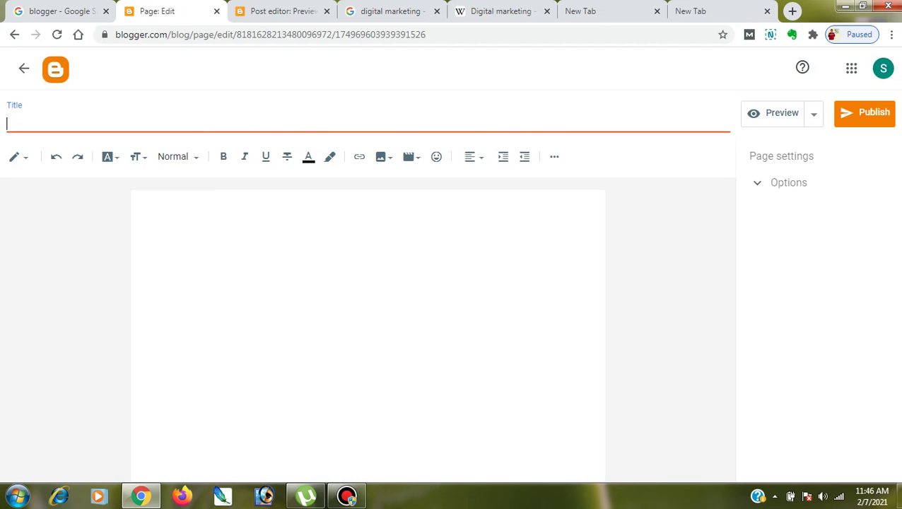
text(Discla)
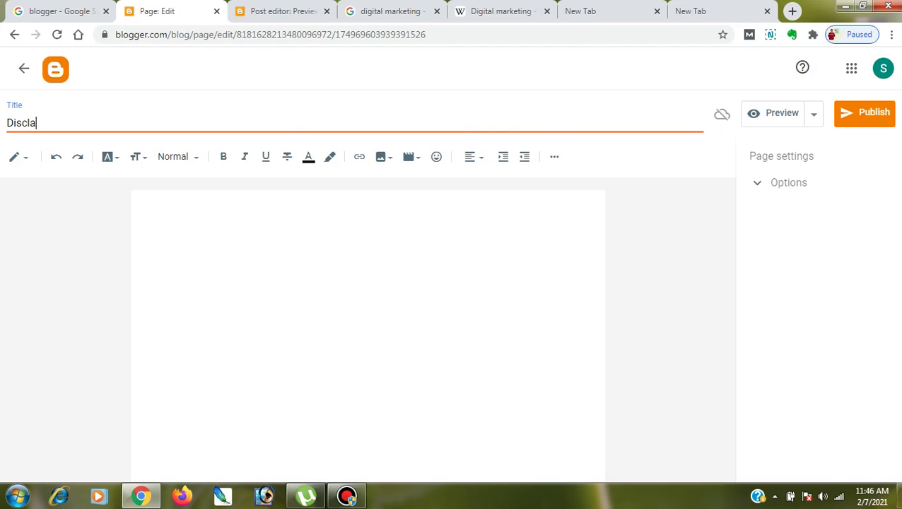
text(imer)
click(865, 113)
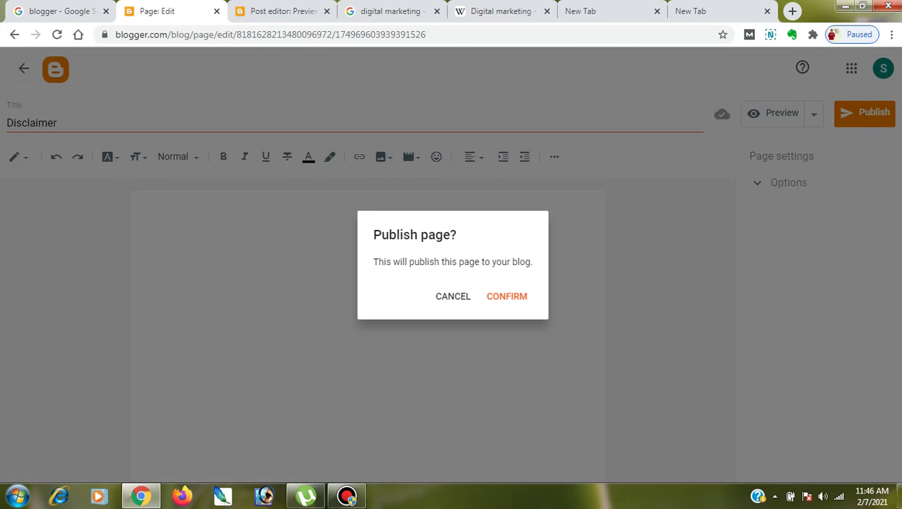
click(507, 296)
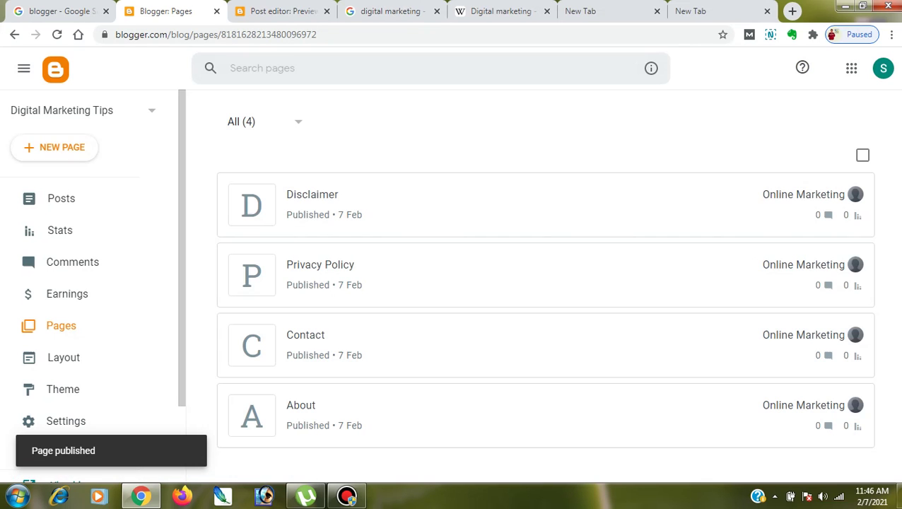
- Create an empty blog page titled "Terms Of Service" and publish it
click(57, 147)
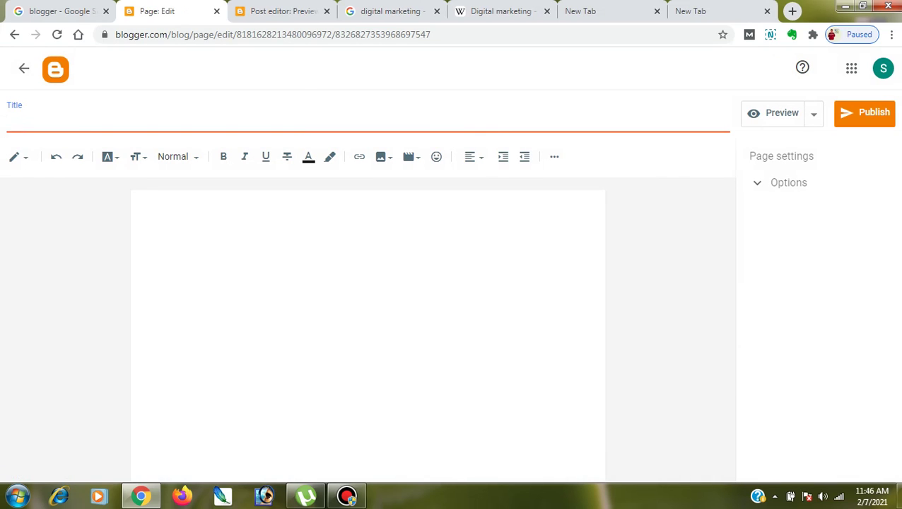
text(Terms )
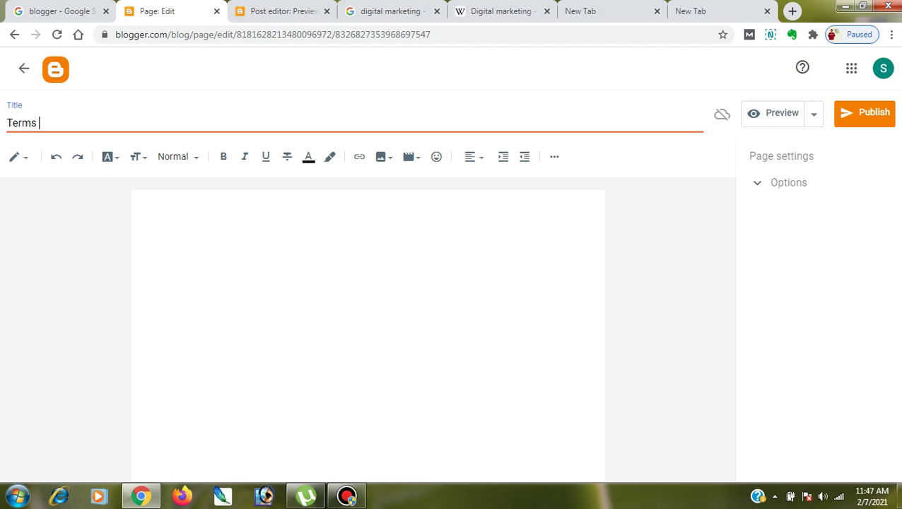
text(Of Service)
click(864, 113)
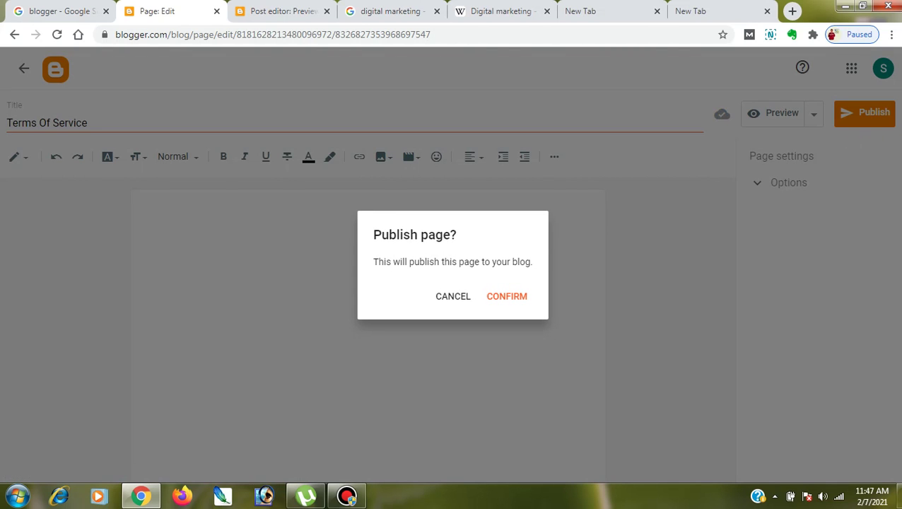
click(507, 297)
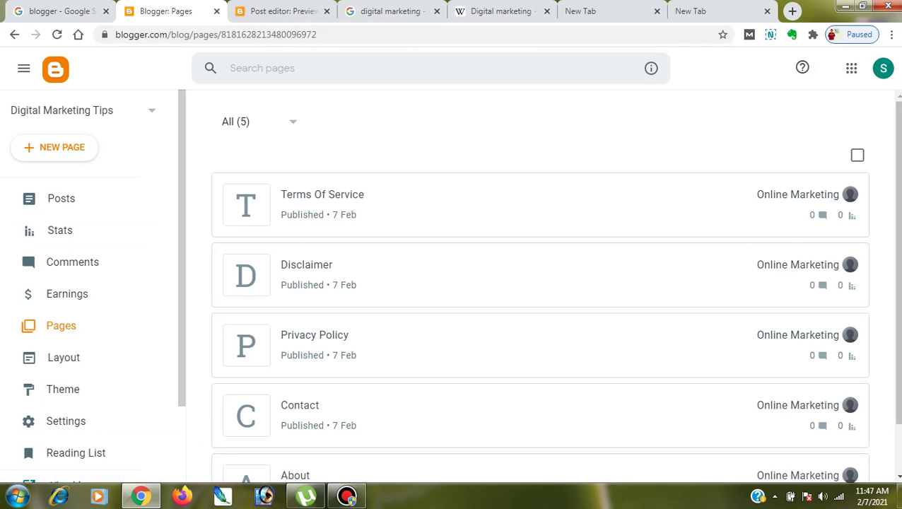
- Create an empty blog page with the title "Affiliate Disclousore" and publish it
click(55, 148)
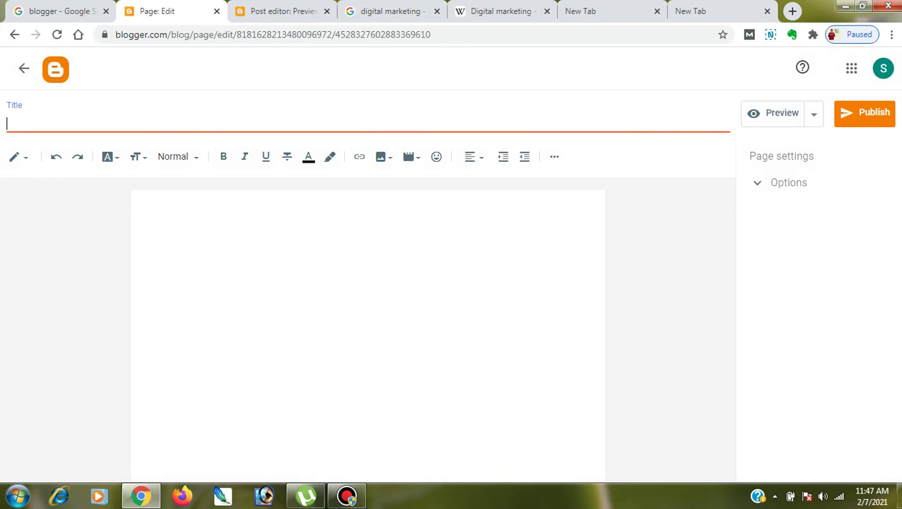
text(Affil)
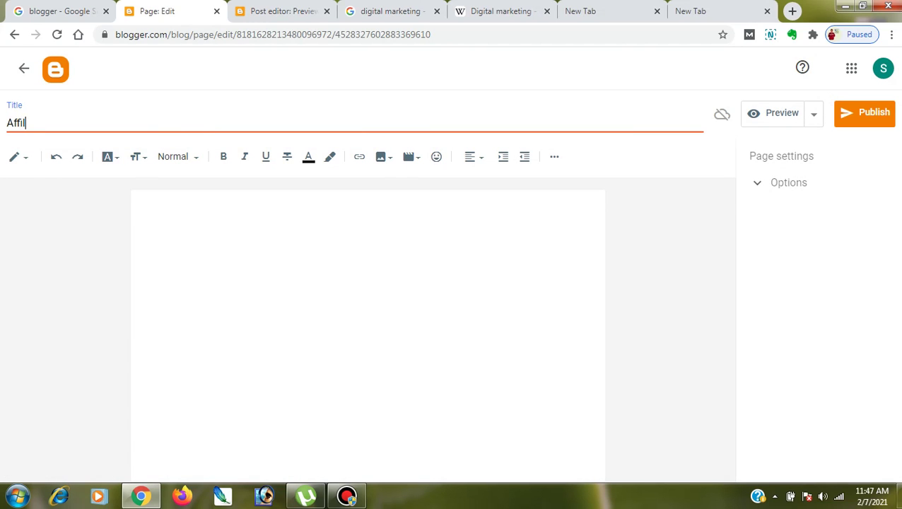
text(iate Doi)
key(BackSpace)
key(BackSpace)
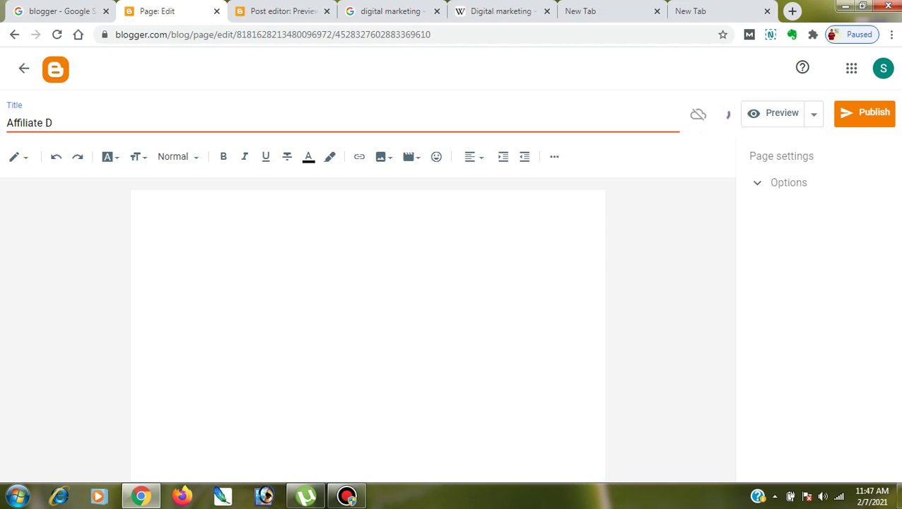
text(isclou)
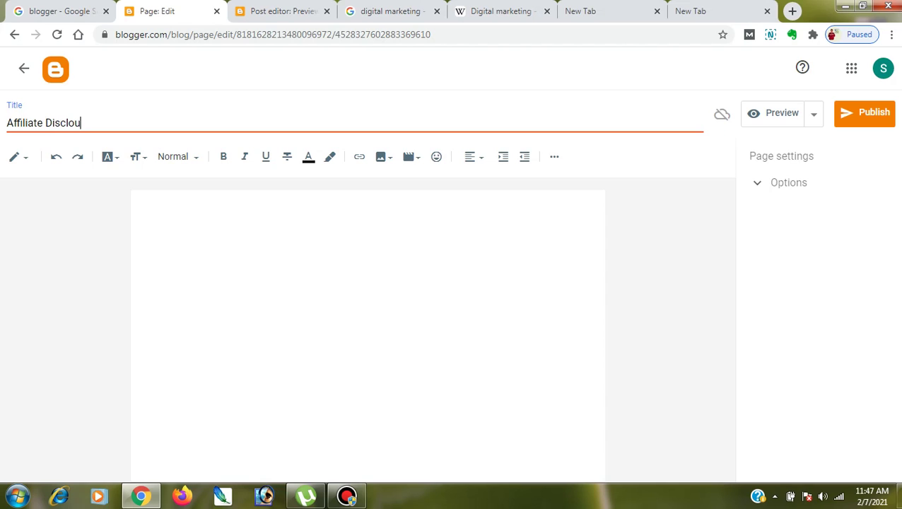
text(sore)
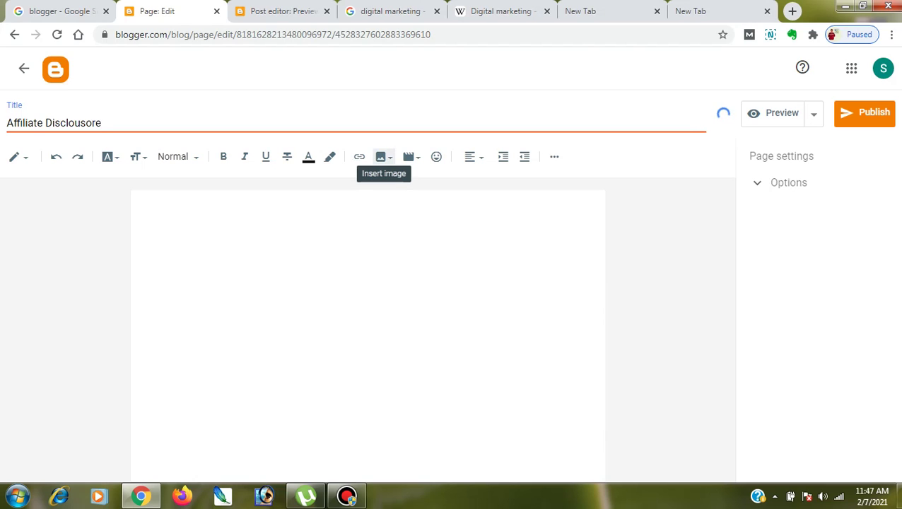
click(864, 113)
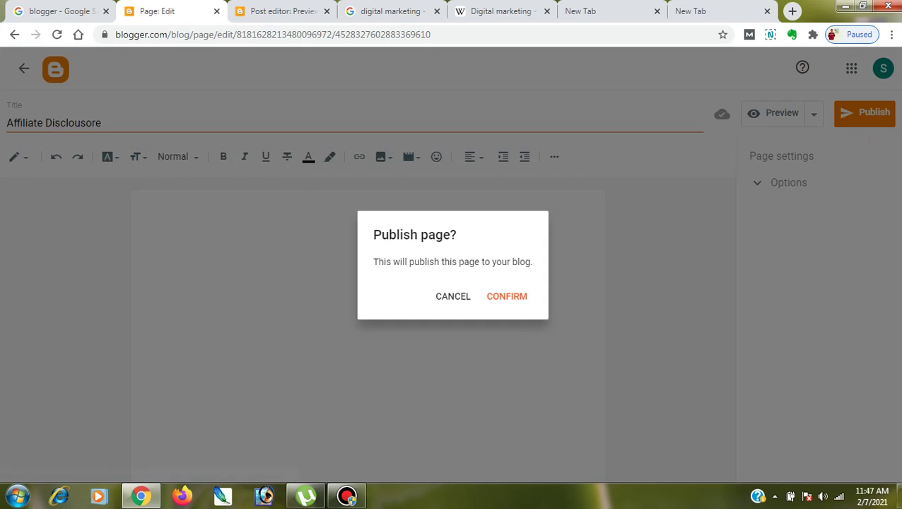
click(506, 297)
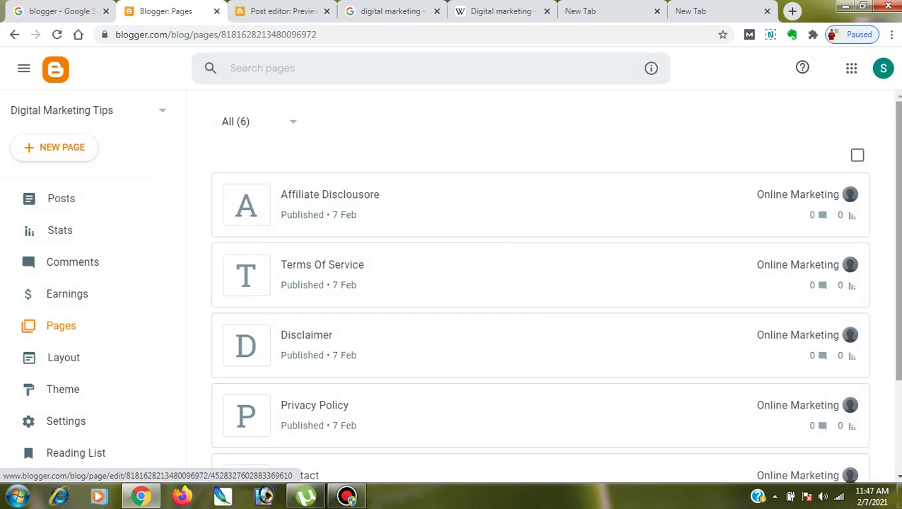
- Look over the list of published pages, and open the blog's layout to examine its gadget sections
scroll(540, 283, down, 1)
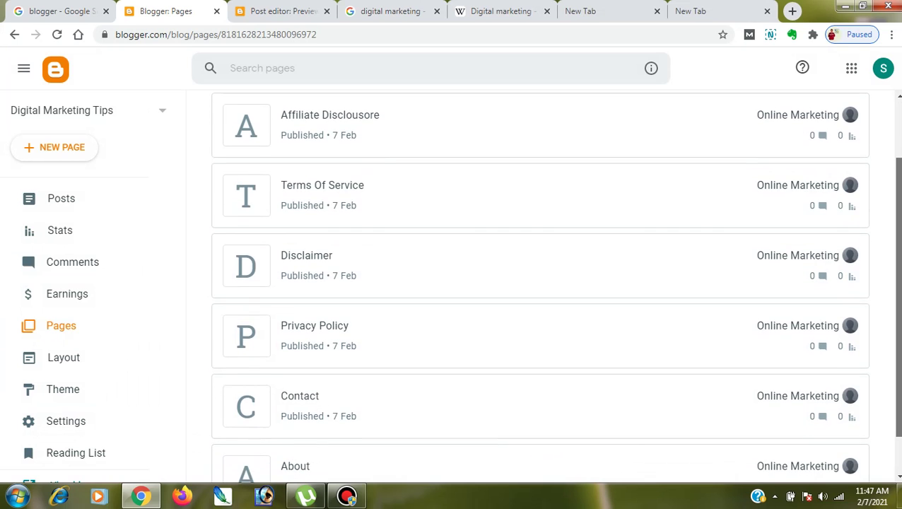
scroll(540, 282, down, 1)
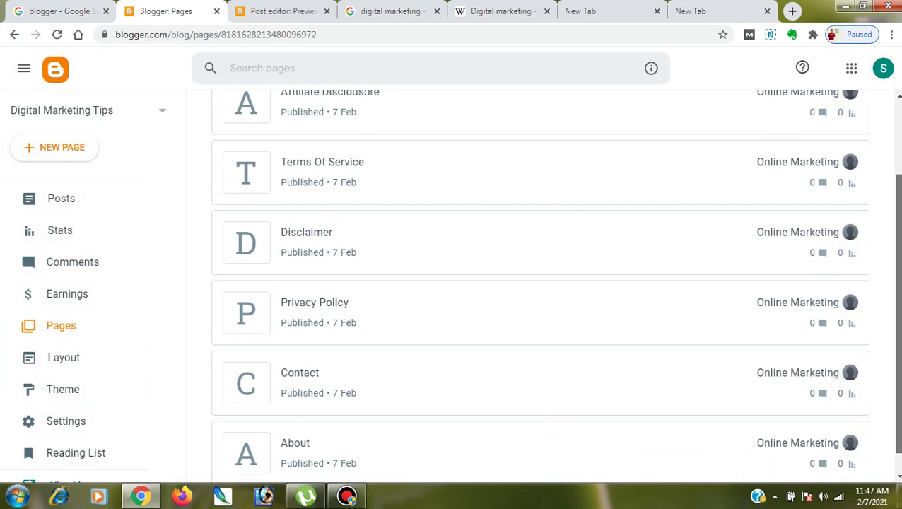
scroll(540, 283, down, 1)
scroll(540, 283, up, 2)
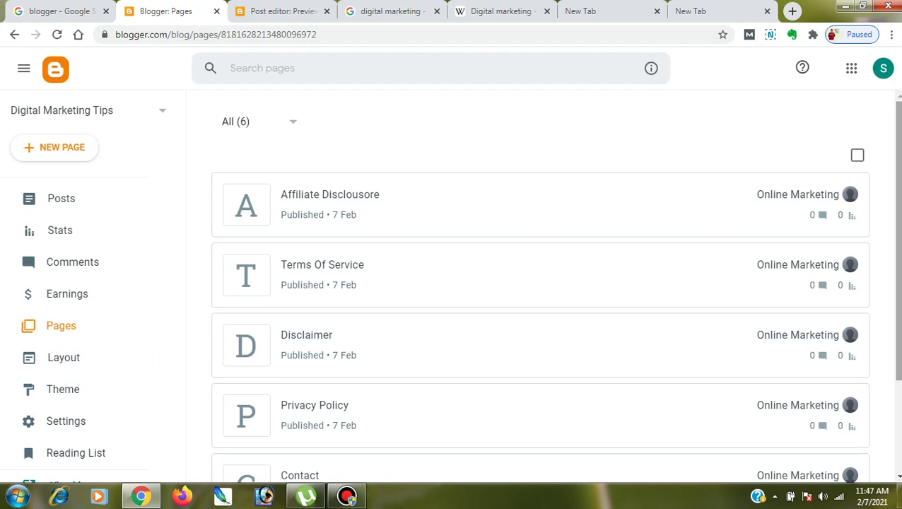
scroll(540, 283, down, 1)
click(63, 357)
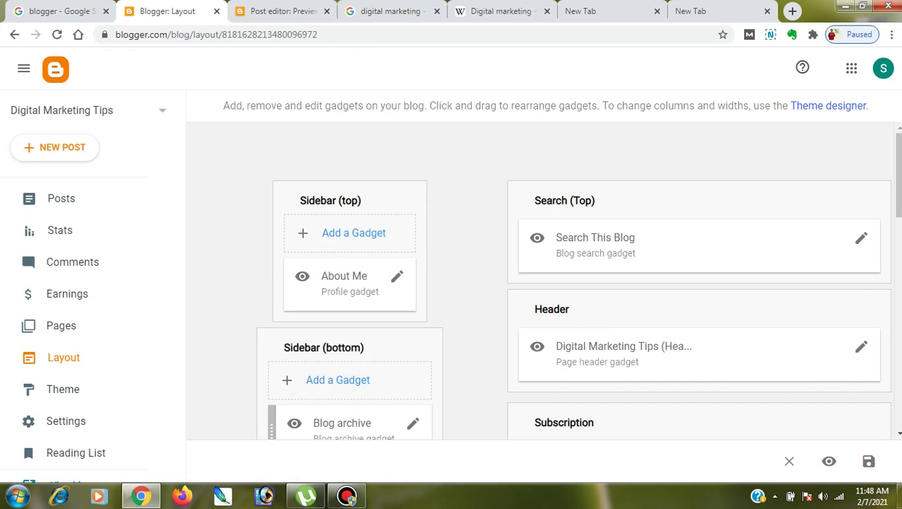
scroll(578, 285, down, 1)
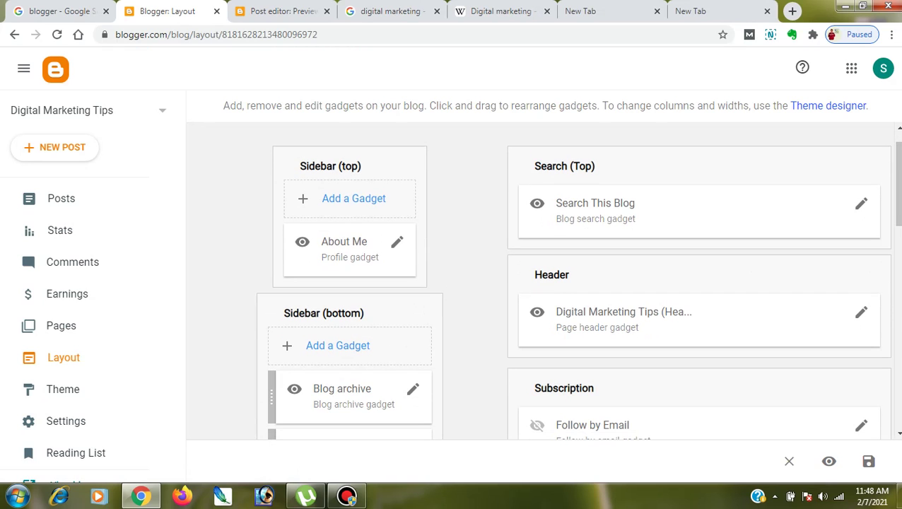
scroll(577, 282, down, 1)
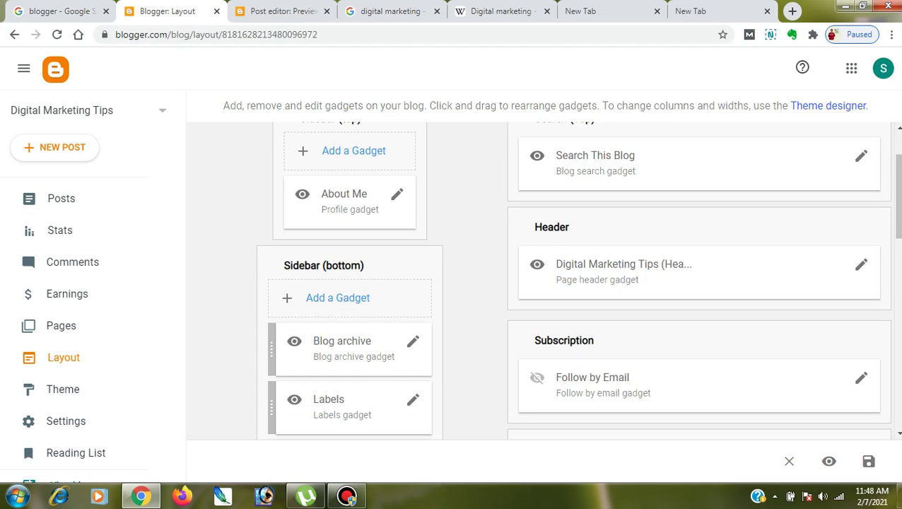
scroll(577, 283, down, 2)
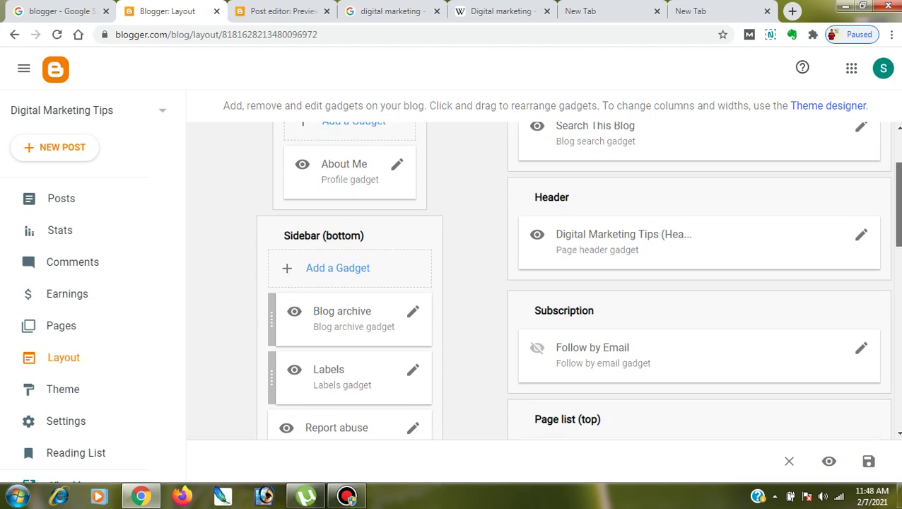
scroll(577, 283, down, 2)
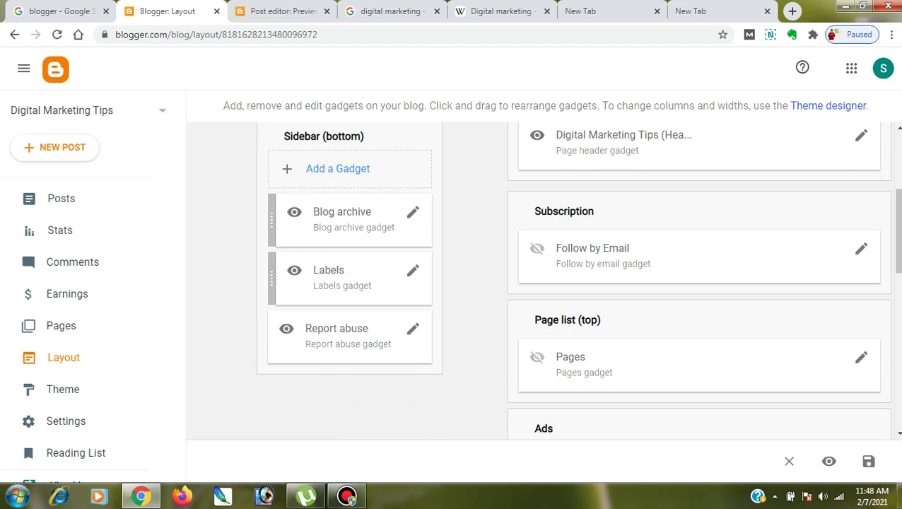
scroll(578, 282, down, 3)
scroll(577, 283, down, 3)
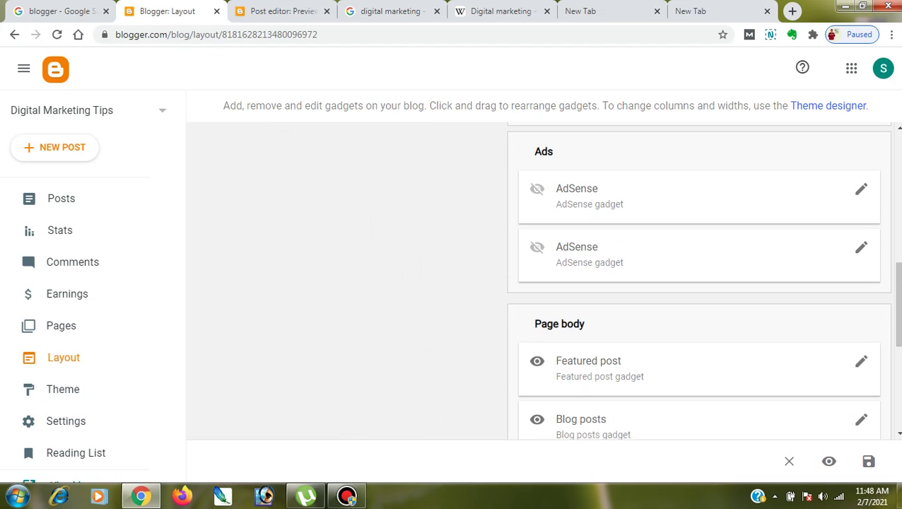
drag(897, 304, 898, 175)
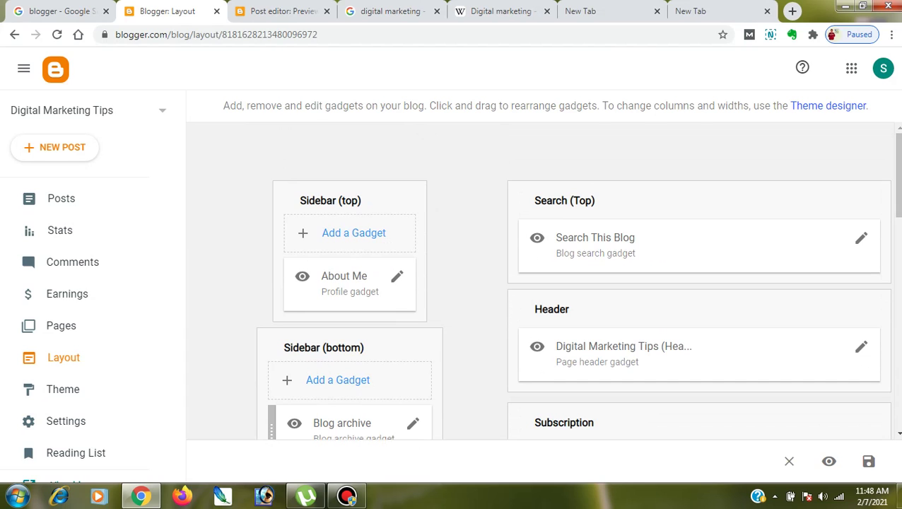
- Browse the gadgets available for the Sidebar (top) section, and close the gadget list without adding any
click(353, 233)
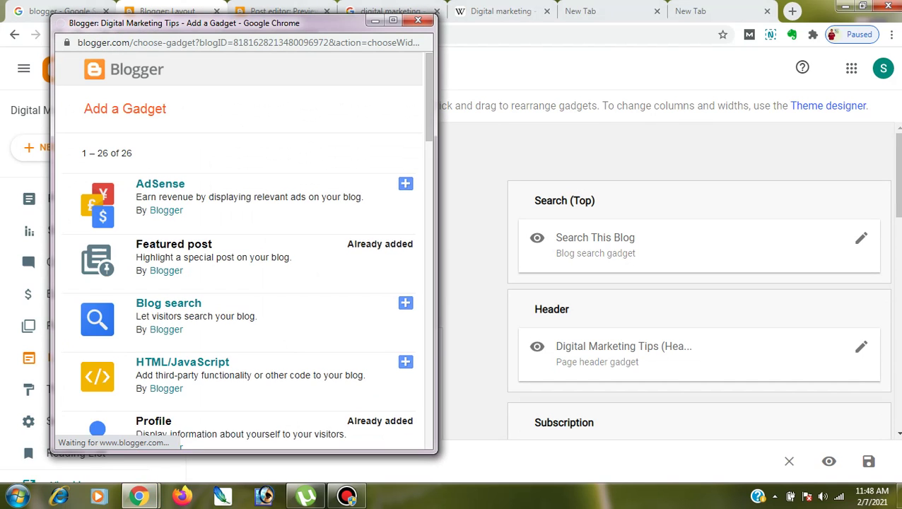
scroll(240, 247, down, 1)
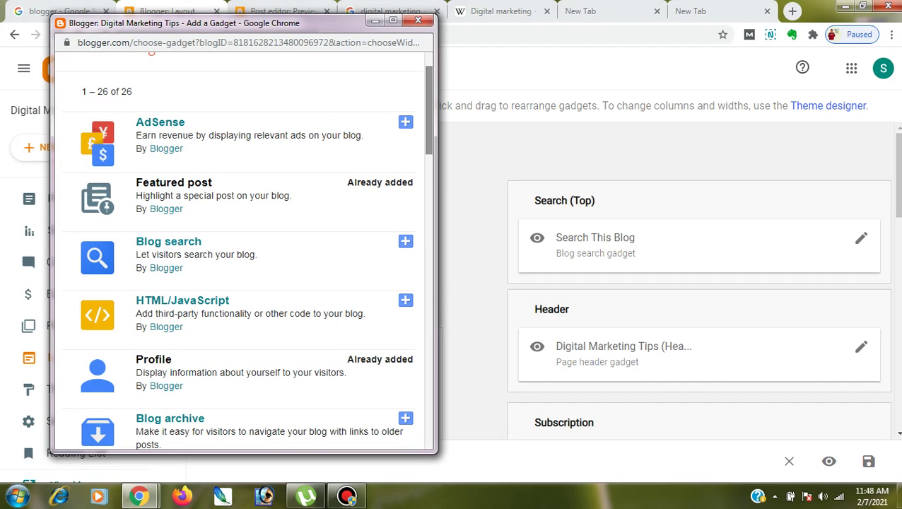
scroll(244, 250, down, 3)
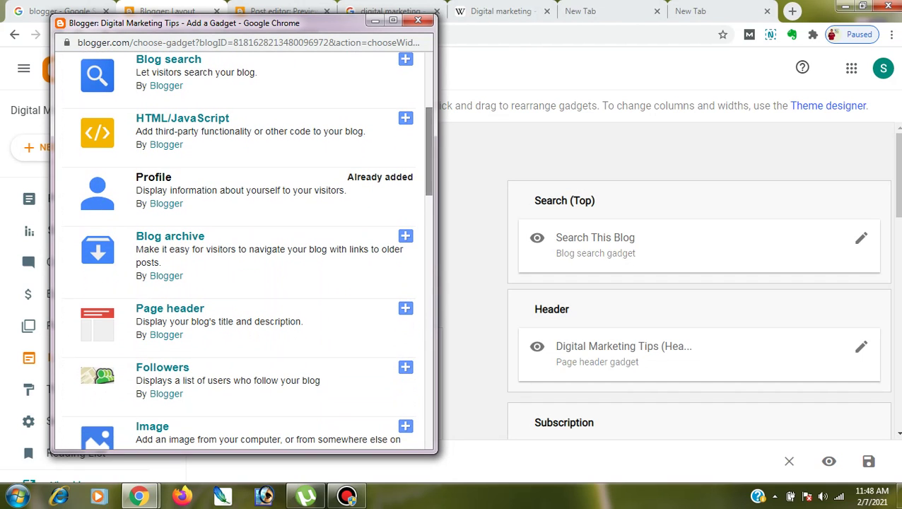
scroll(244, 251, up, 3)
scroll(244, 250, down, 4)
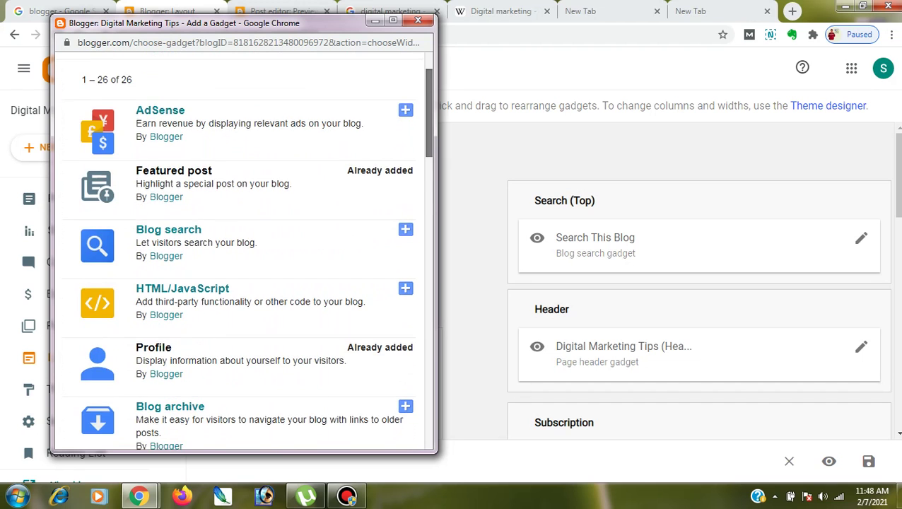
scroll(244, 250, down, 7)
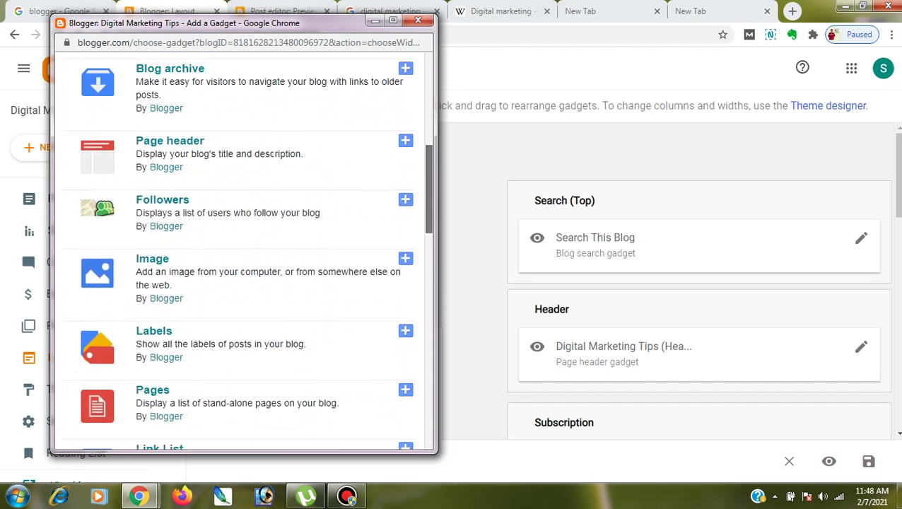
scroll(244, 250, down, 7)
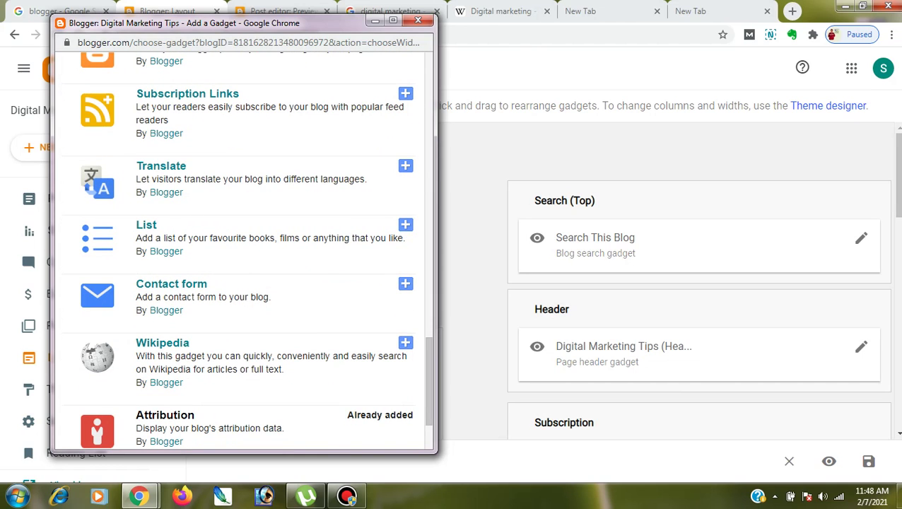
click(418, 22)
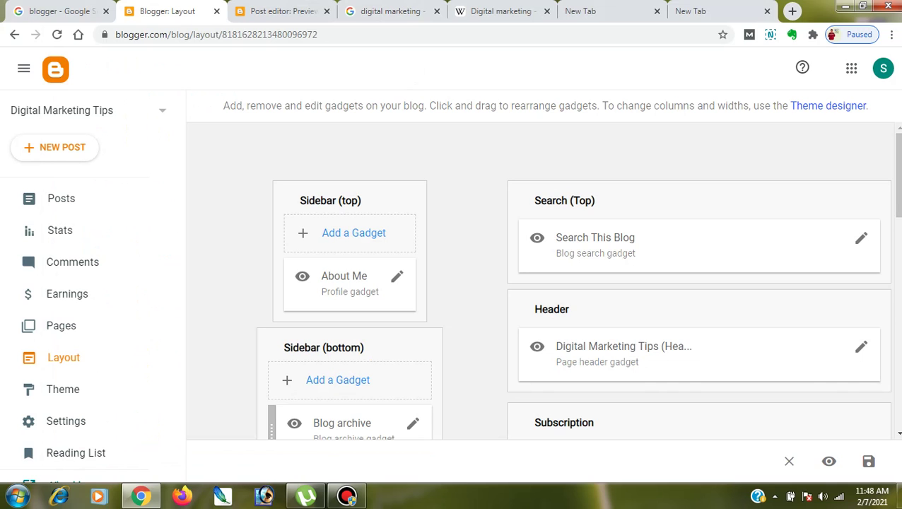
- Look through the gadgets offered for the Sidebar (bottom) section and close the list without adding one
scroll(898, 177, down, 1)
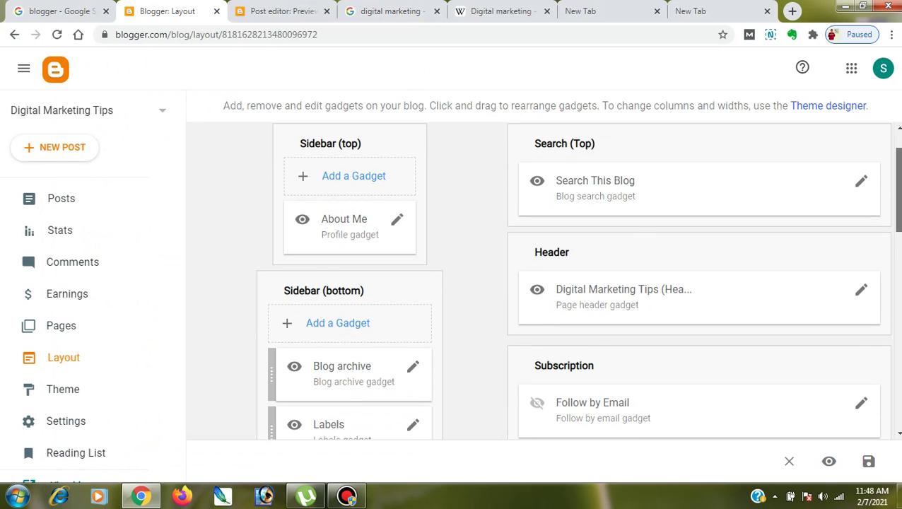
scroll(573, 279, down, 1)
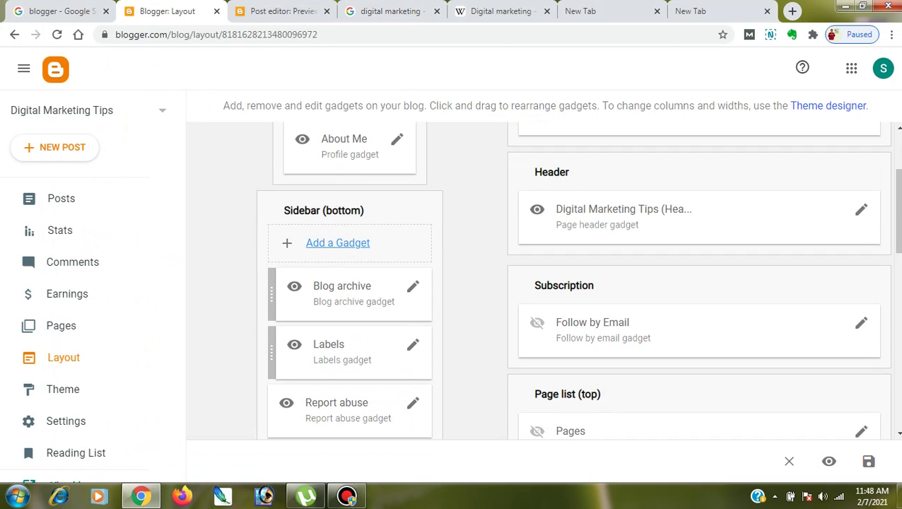
click(338, 242)
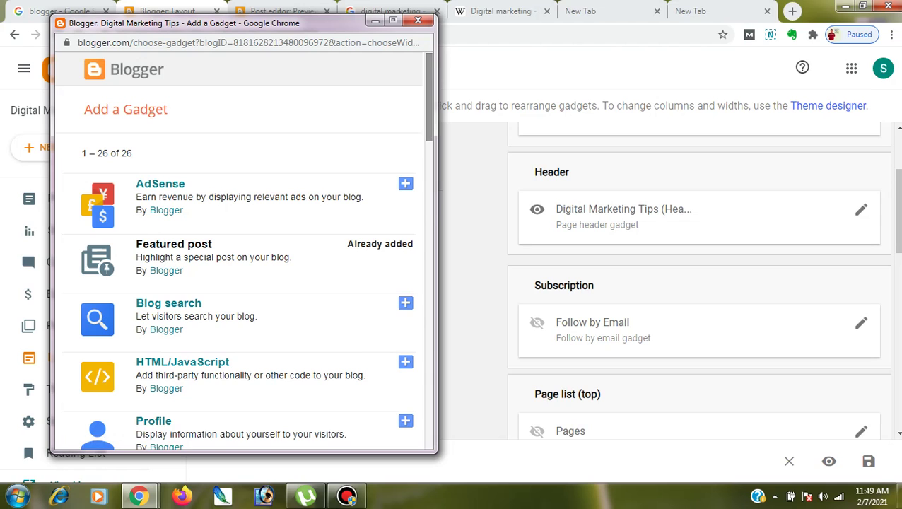
scroll(244, 268, down, 7)
scroll(244, 254, down, 12)
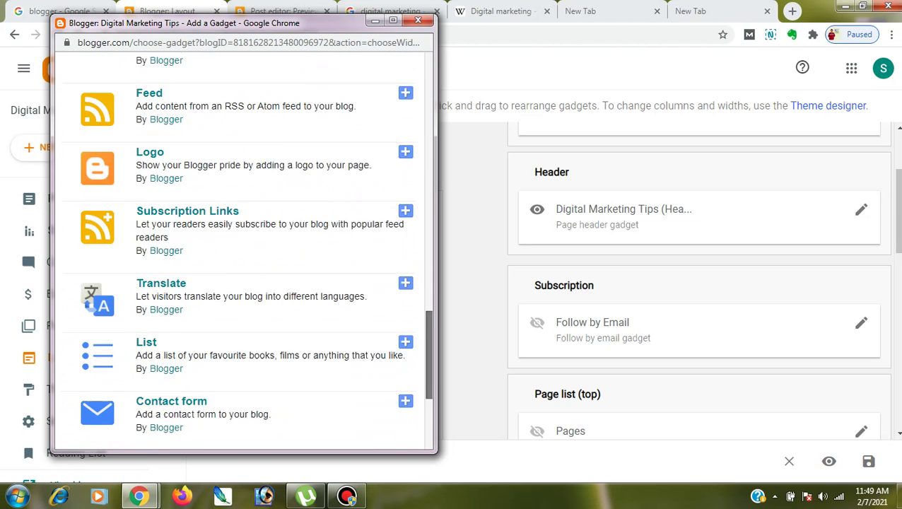
scroll(244, 254, up, 19)
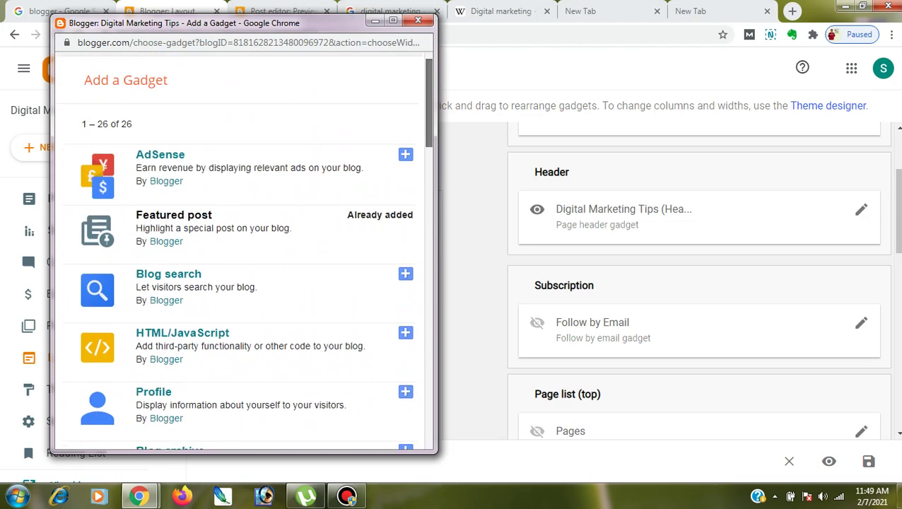
click(418, 20)
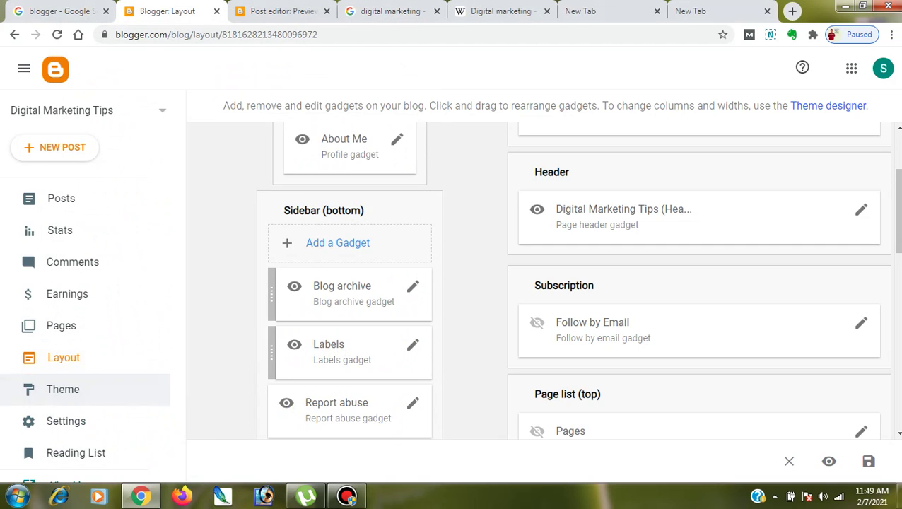
scroll(78, 304, down, 2)
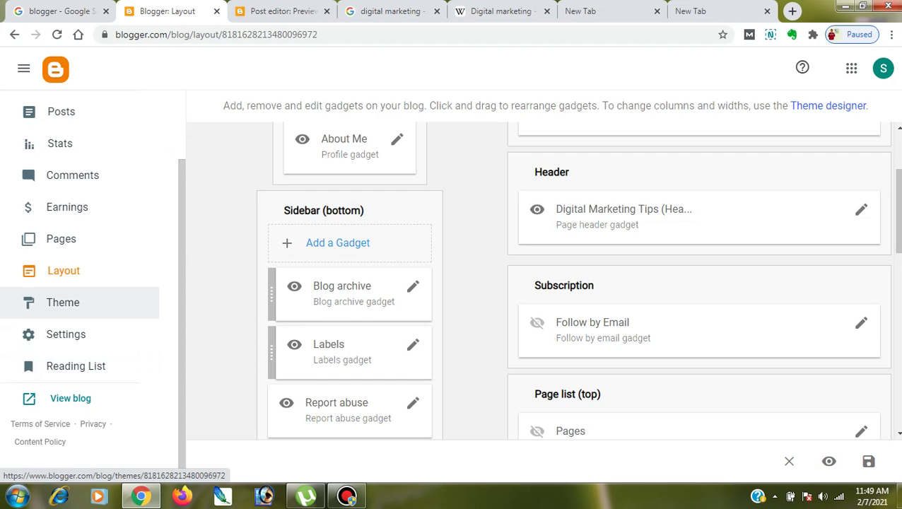
- Open the blog's theme page and look over the post preview in the current theme
click(63, 302)
click(282, 12)
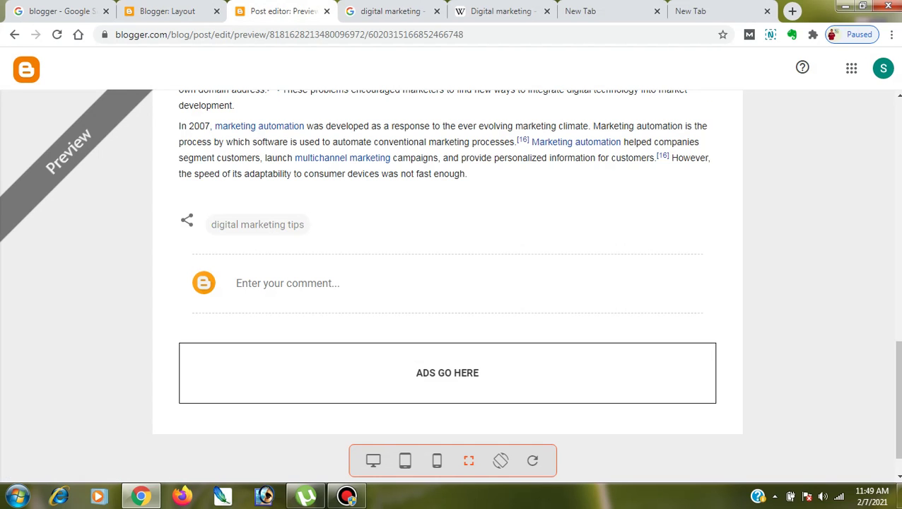
scroll(447, 283, up, 15)
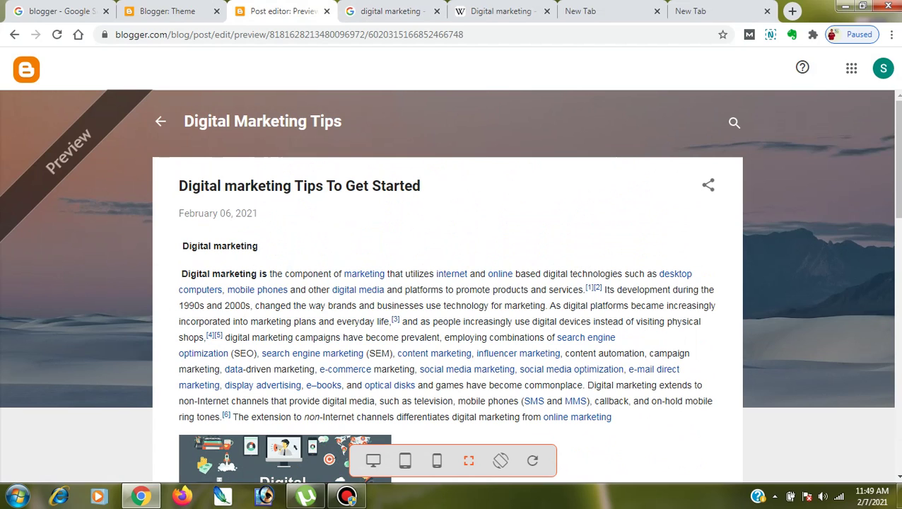
key(ctrl+shift+Tab)
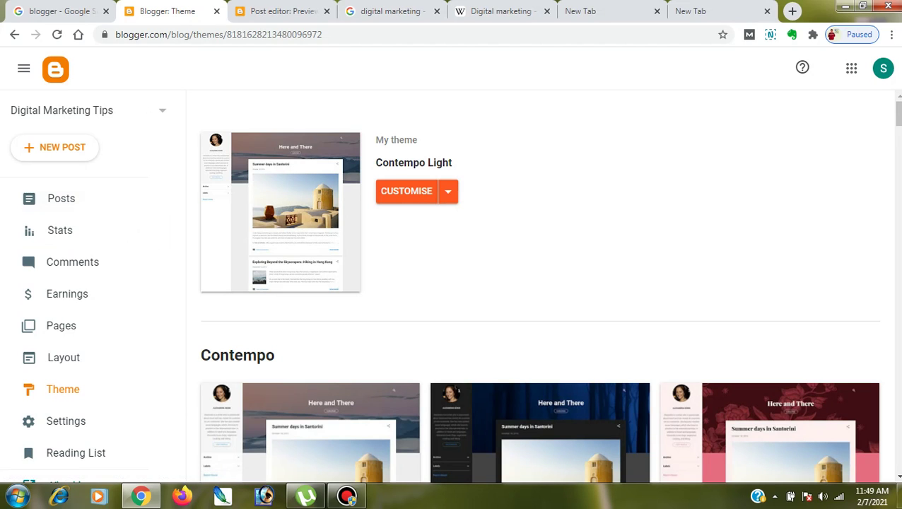
- Open the published post "Digital marketing Tips To Get Started" for editing in a new tab and close the old preview
click(85, 110)
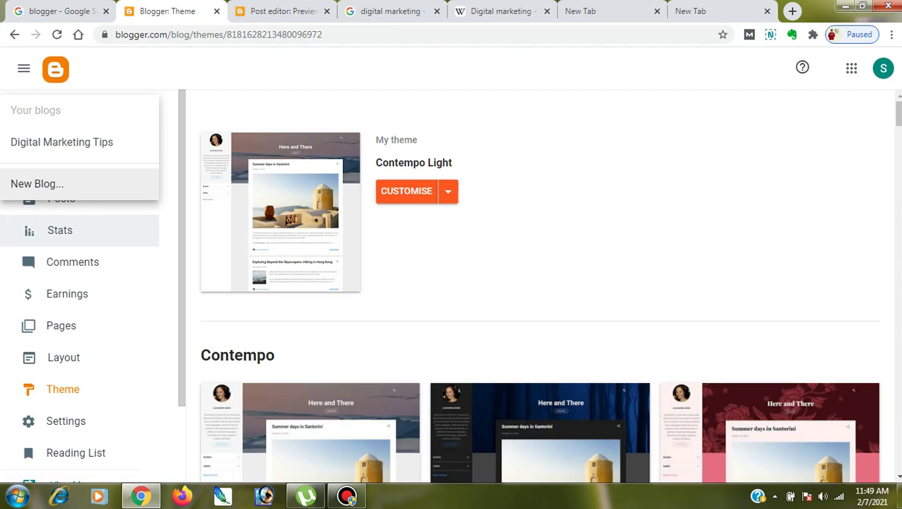
click(61, 142)
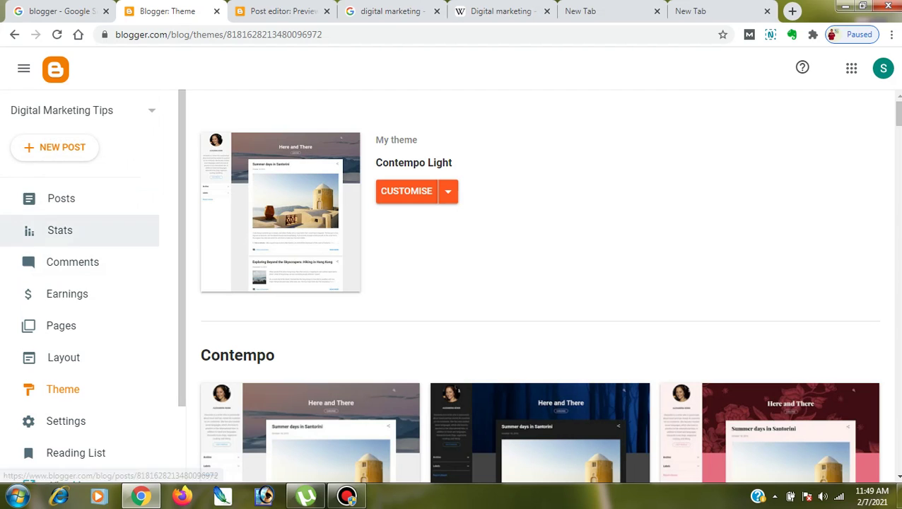
click(61, 198)
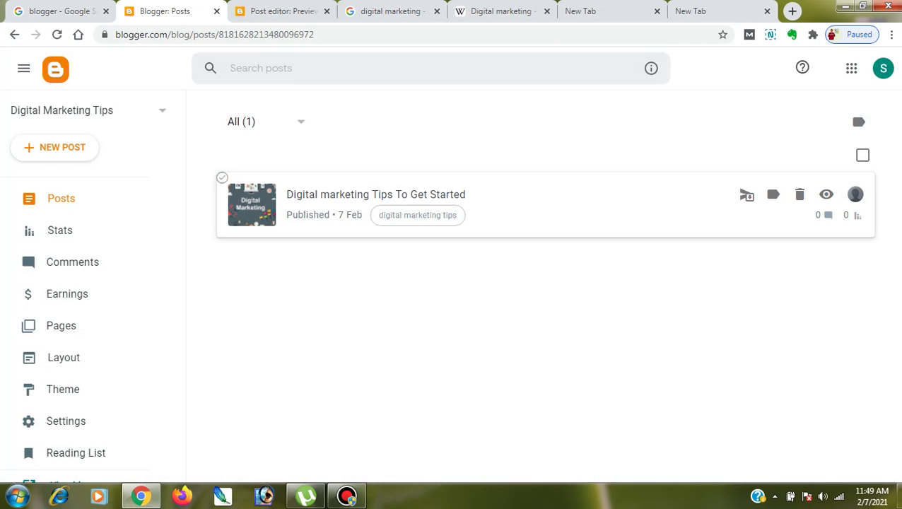
right_click(320, 192)
click(353, 201)
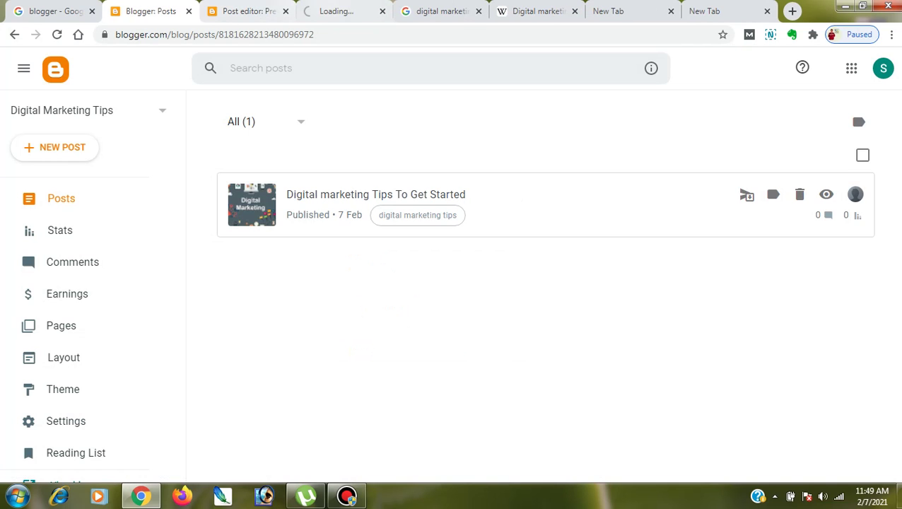
click(249, 12)
click(286, 12)
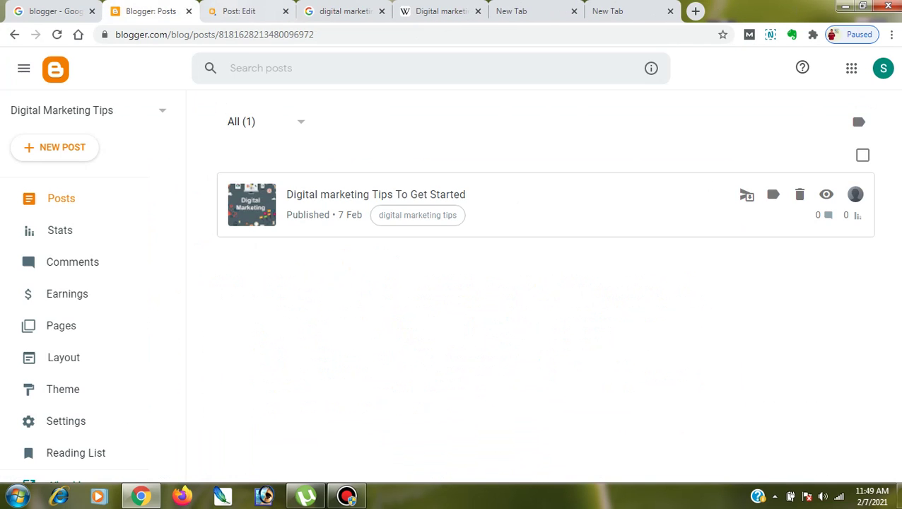
click(245, 12)
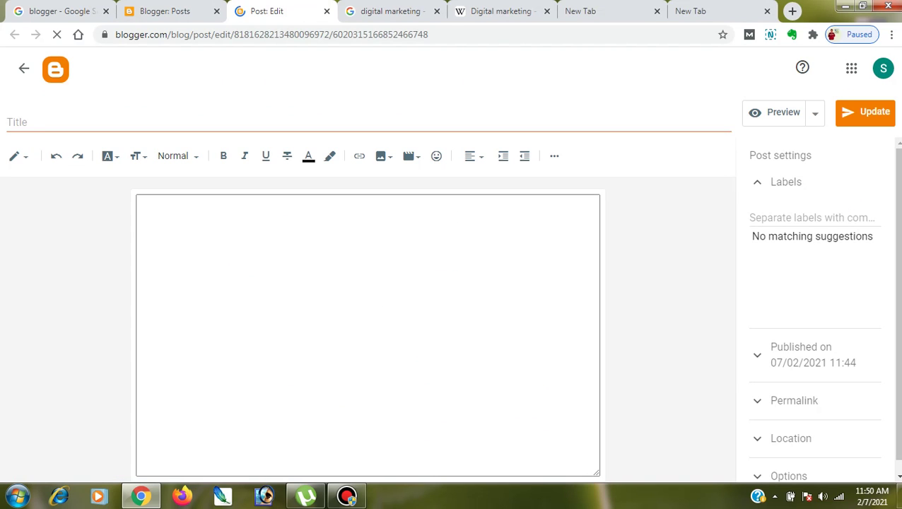
- Update the post from its editor and open its preview
click(816, 113)
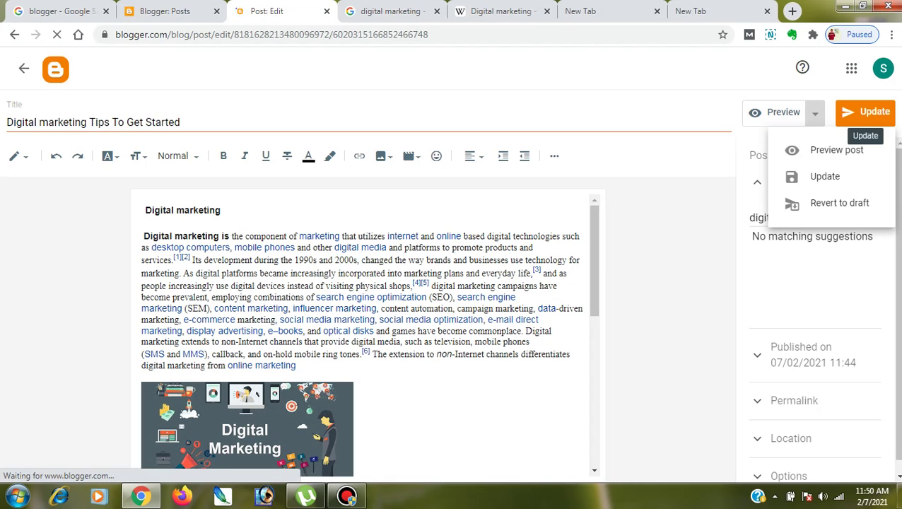
click(865, 113)
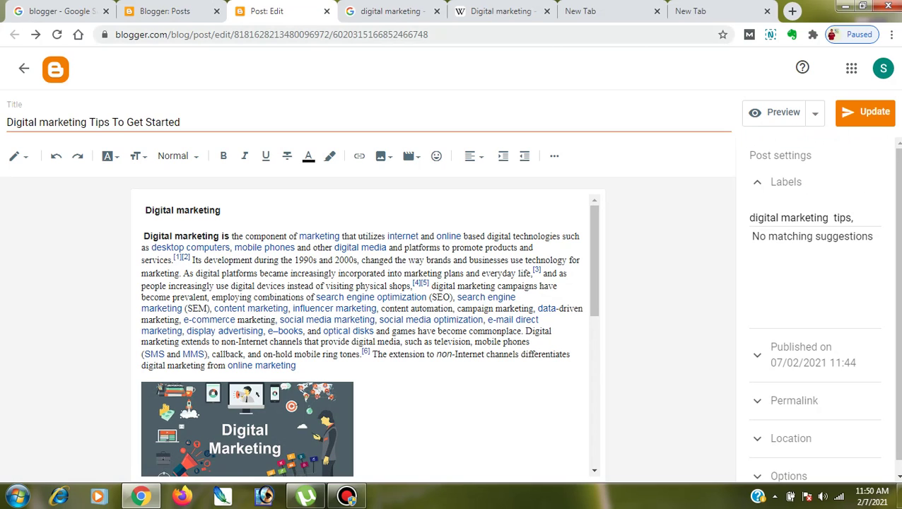
click(777, 112)
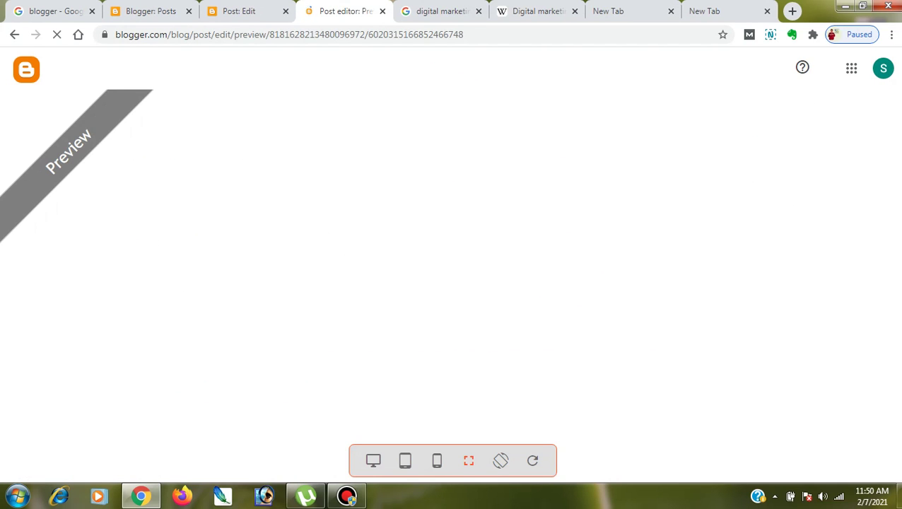
key(ctrl+shift+Tab)
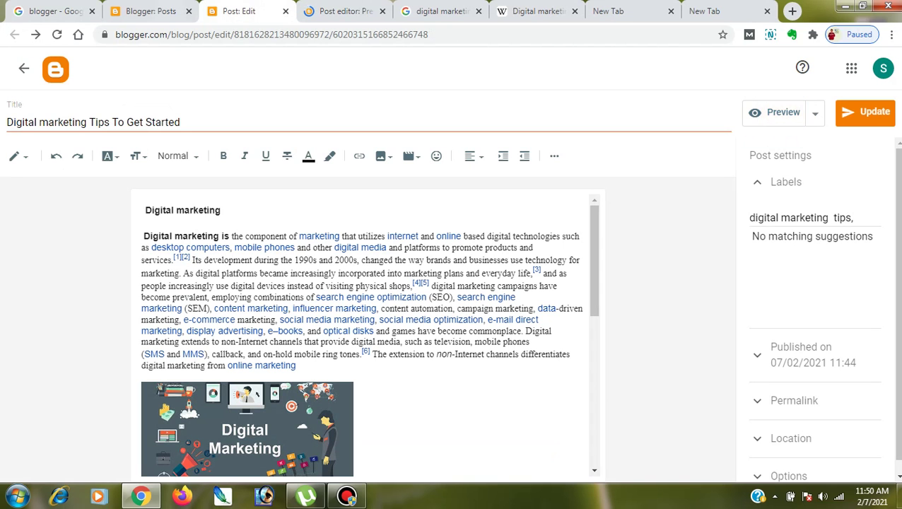
key(ctrl+shift+Tab)
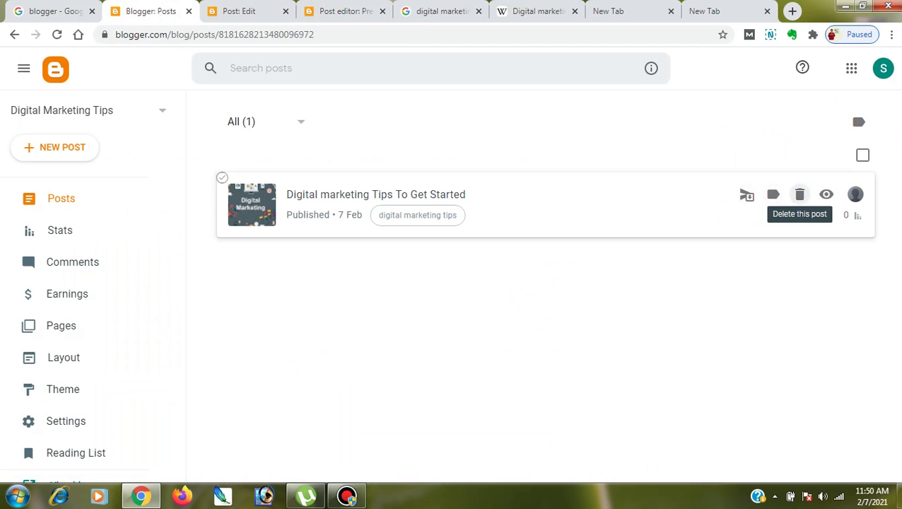
- View the published post on the live blog and close the leftover editor and preview tabs
click(827, 193)
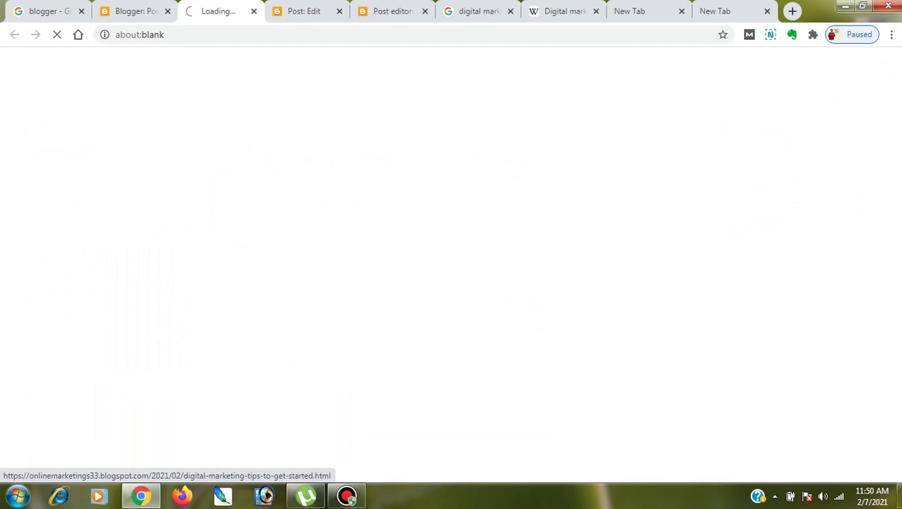
key(ctrl+Tab)
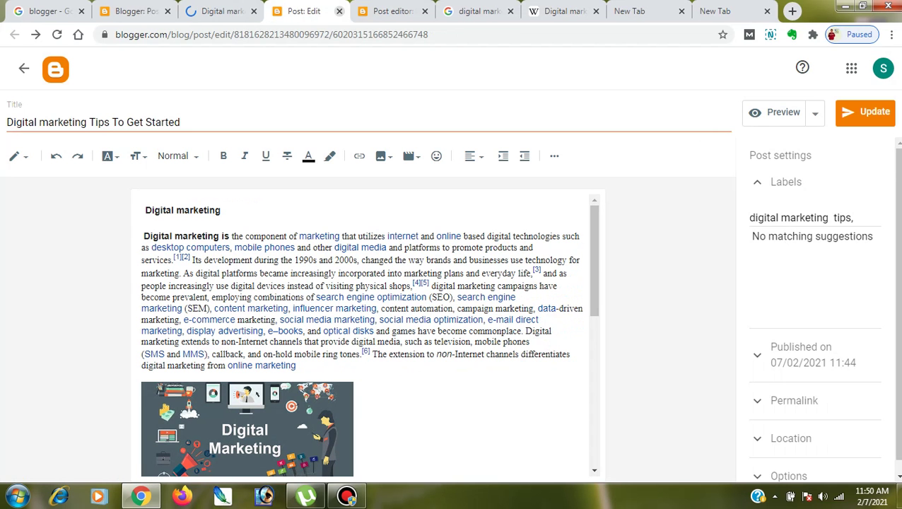
key(ctrl+w)
key(ctrl+shift+Tab)
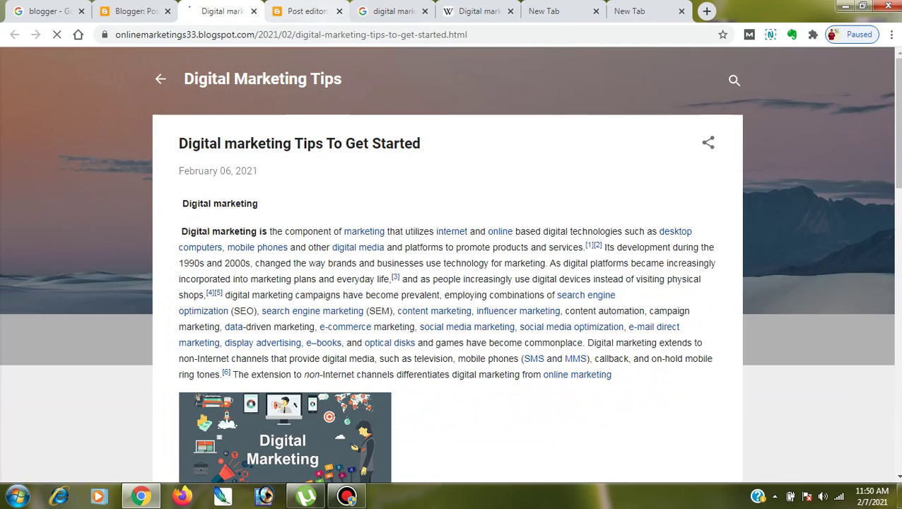
click(308, 11)
click(340, 11)
click(232, 11)
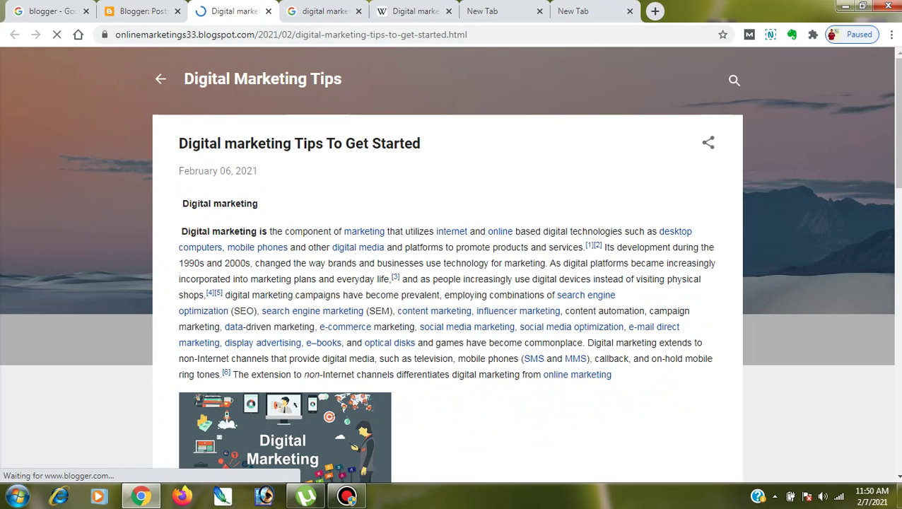
scroll(451, 265, down, 10)
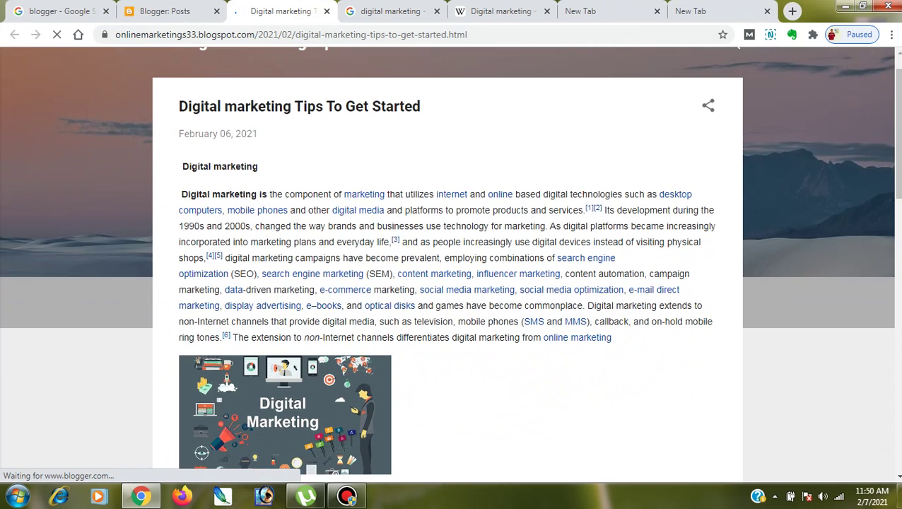
scroll(451, 265, up, 10)
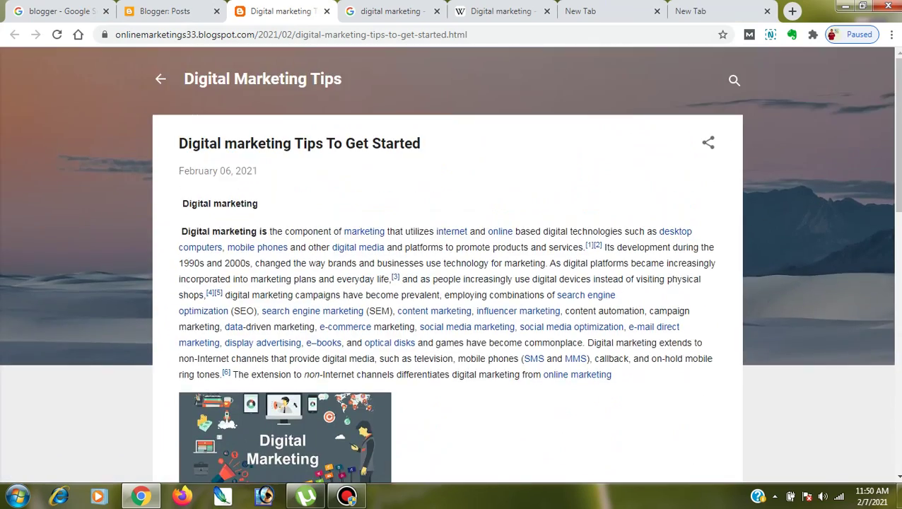
- Apply the Contempo Pink theme to the blog
click(165, 11)
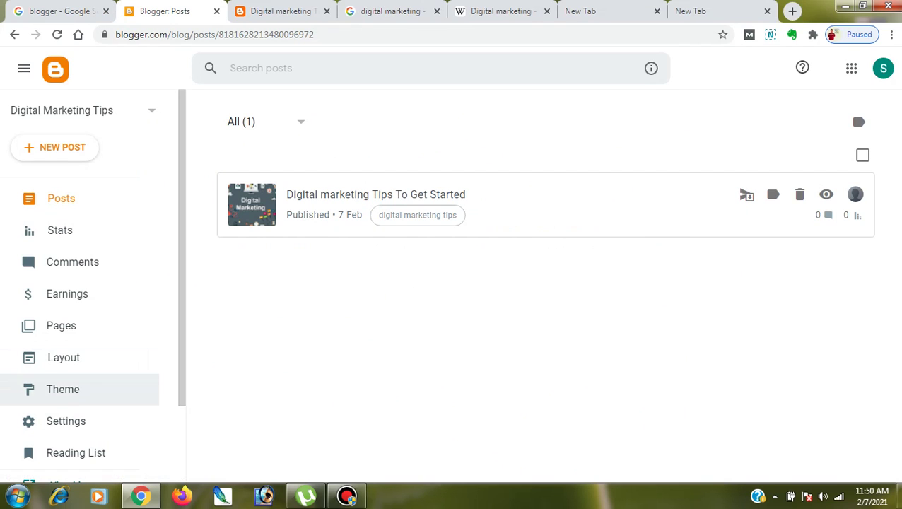
click(63, 389)
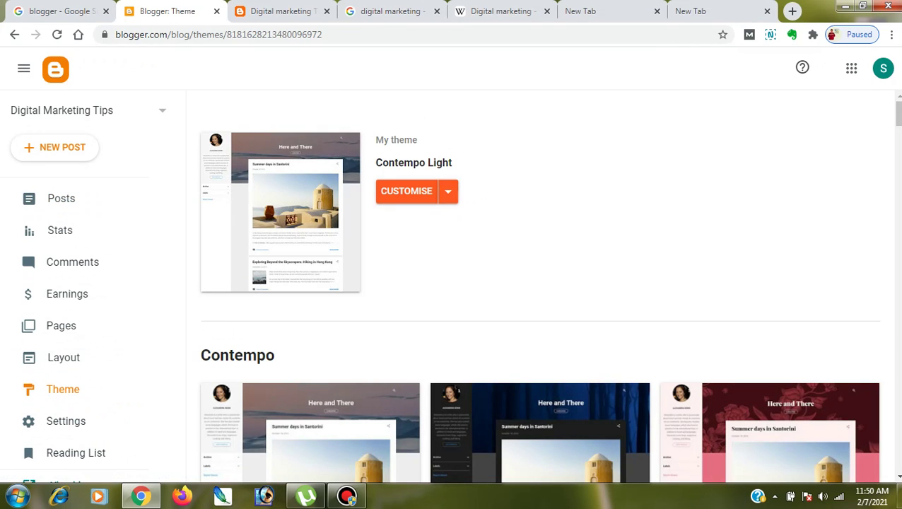
scroll(540, 282, down, 3)
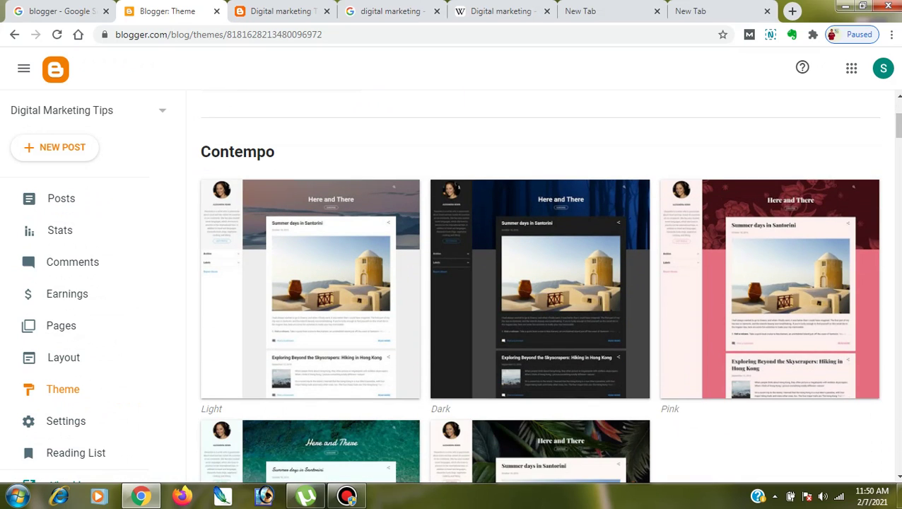
click(769, 288)
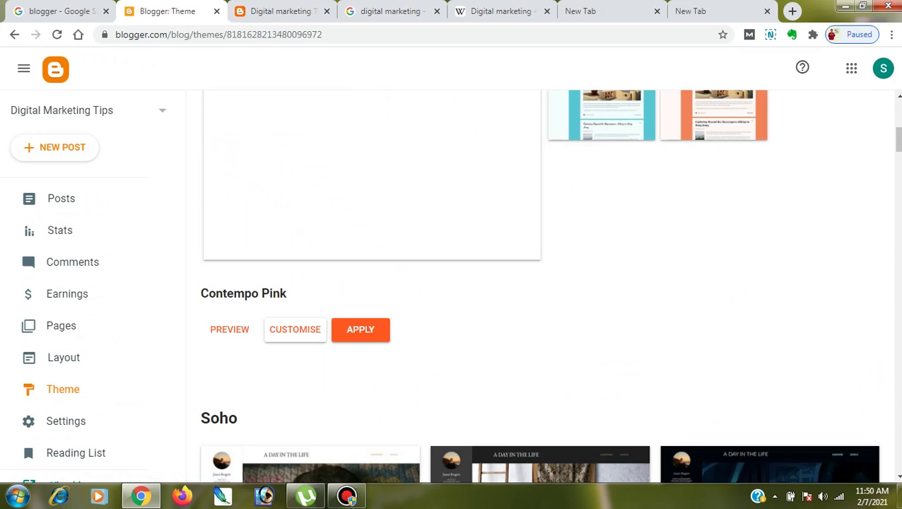
click(361, 330)
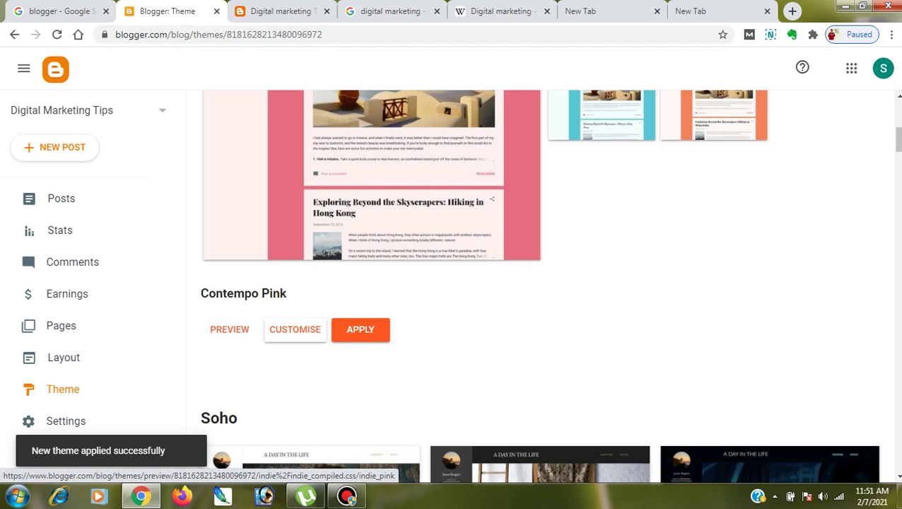
- Preview the blog's home page in the Contempo Pink theme and look it over to the footer
click(229, 330)
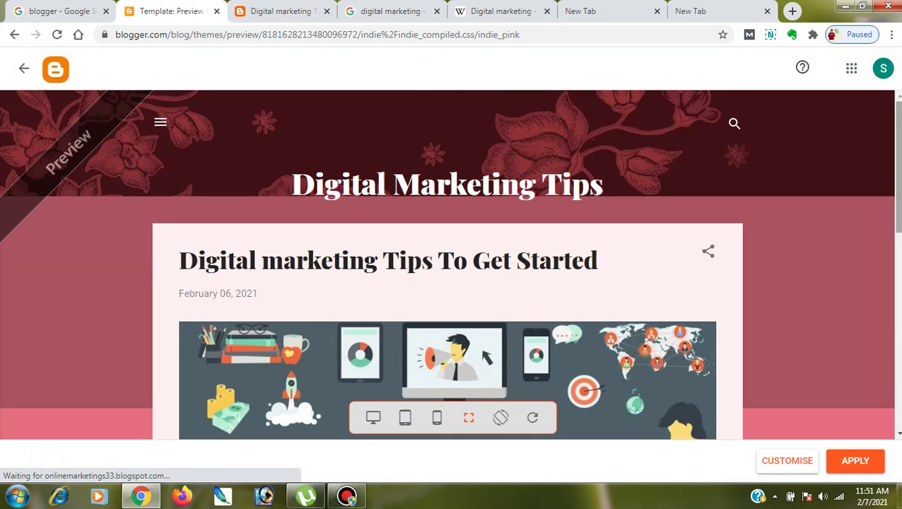
scroll(449, 265, down, 7)
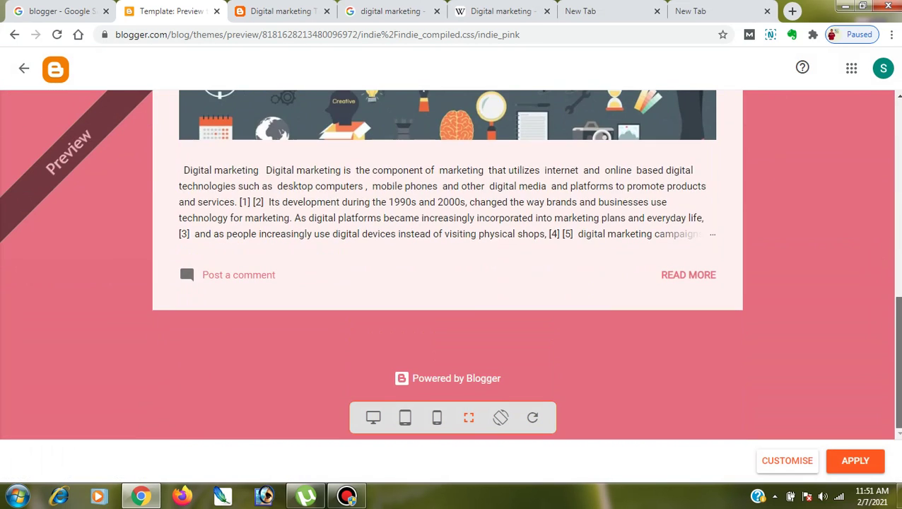
scroll(450, 265, up, 3)
scroll(450, 265, up, 5)
- Reload the live post to examine it in the new theme, and return to the theme list
key(ctrl+Tab)
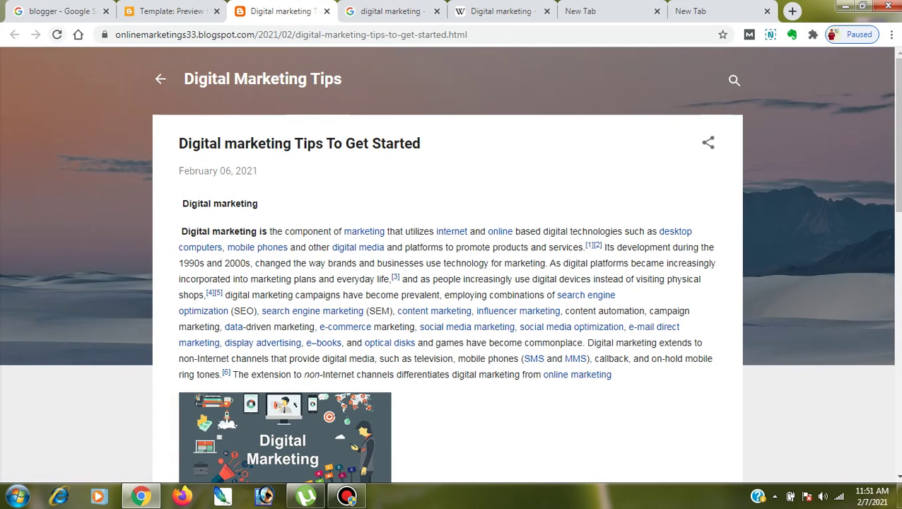
key(F5)
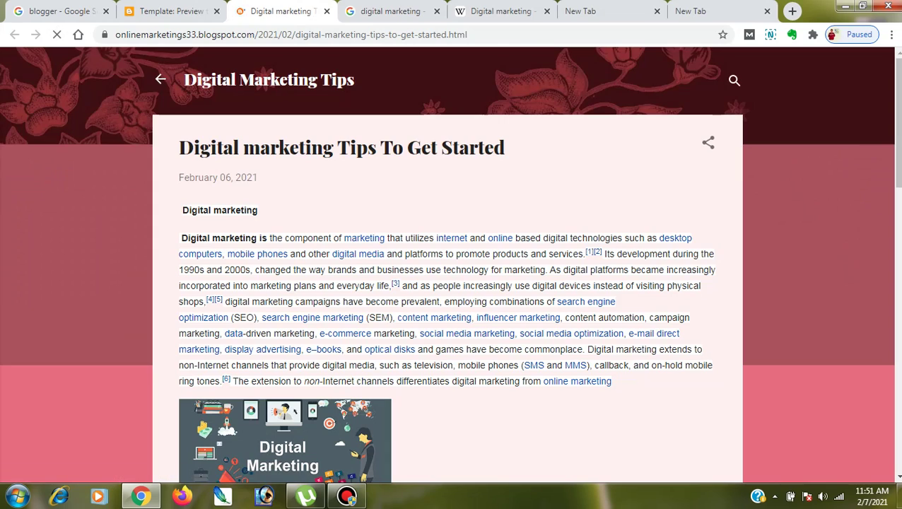
scroll(452, 266, down, 9)
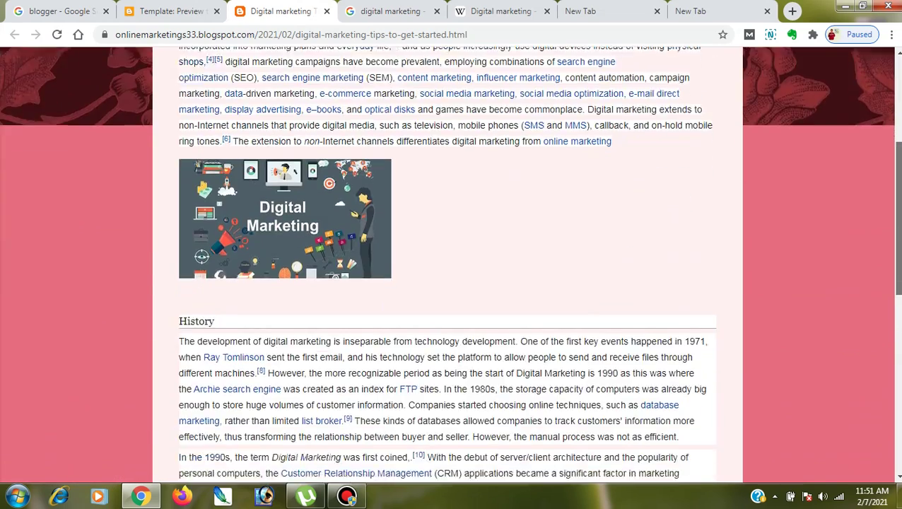
scroll(453, 265, up, 9)
click(172, 11)
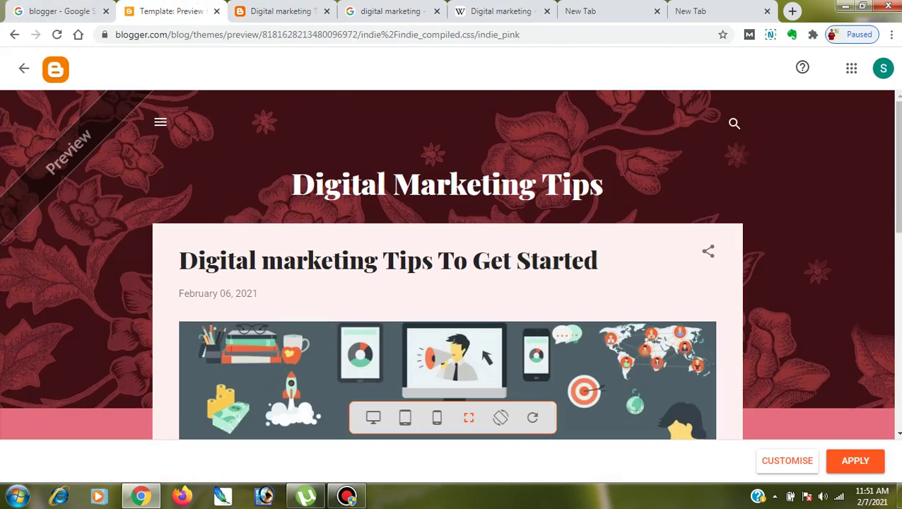
click(23, 68)
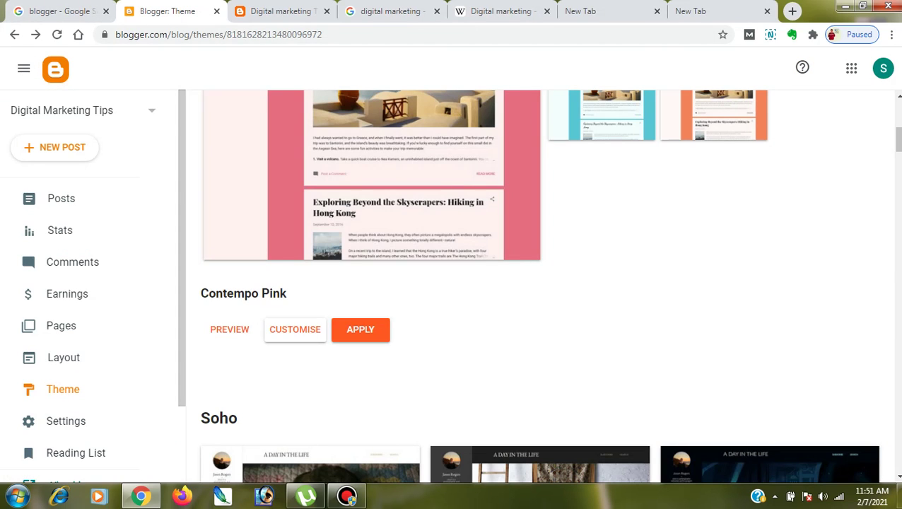
click(346, 497)
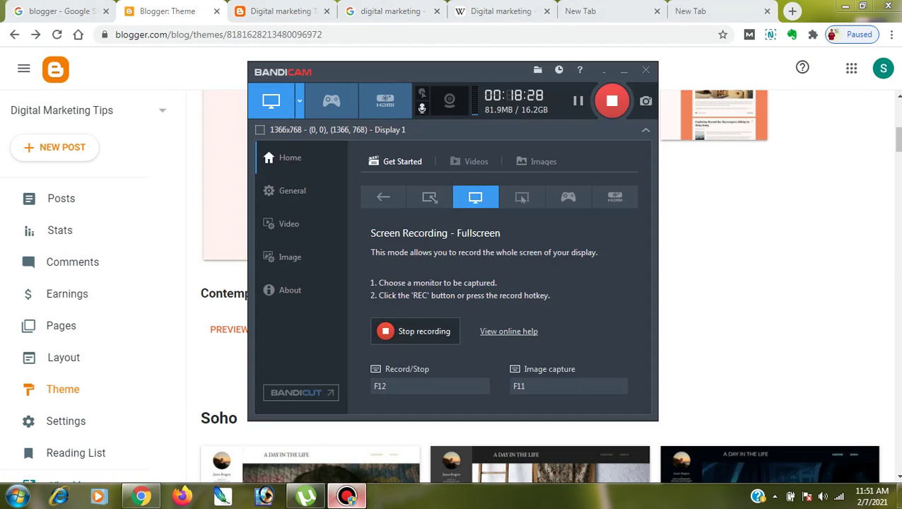
click(624, 70)
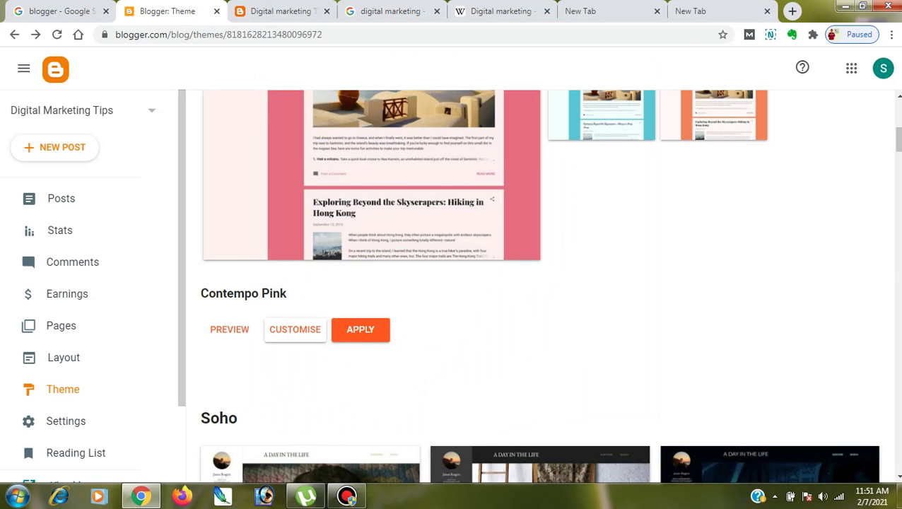
scroll(84, 318, down, 2)
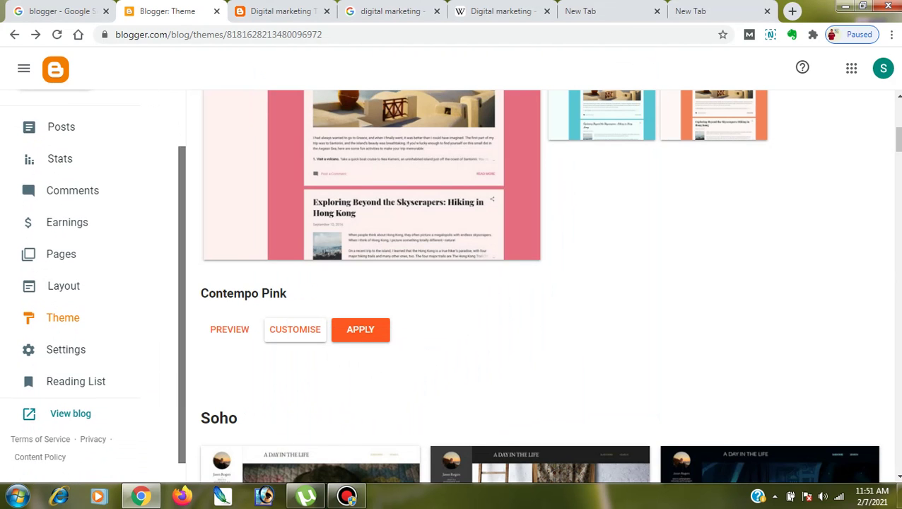
- Open the blog's description setting for editing, and copy the neilpatel.com snippet from the digital marketing web search results
click(66, 349)
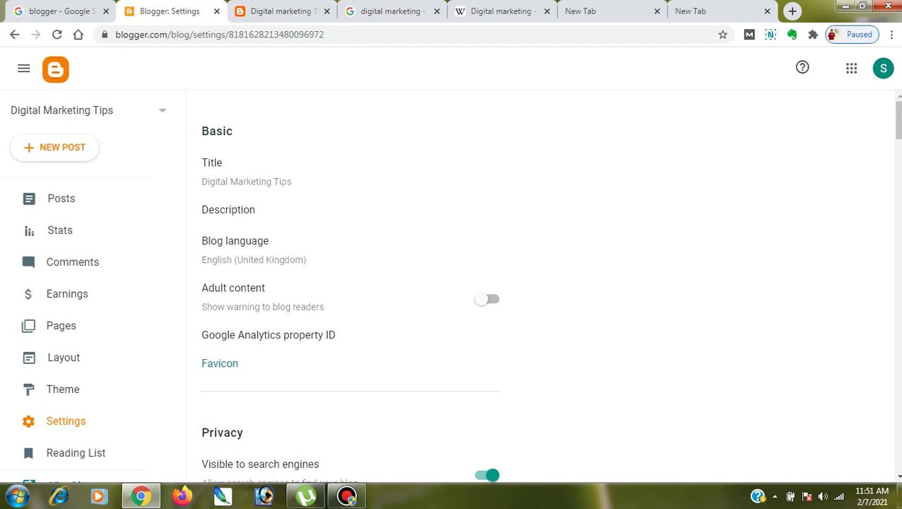
click(228, 210)
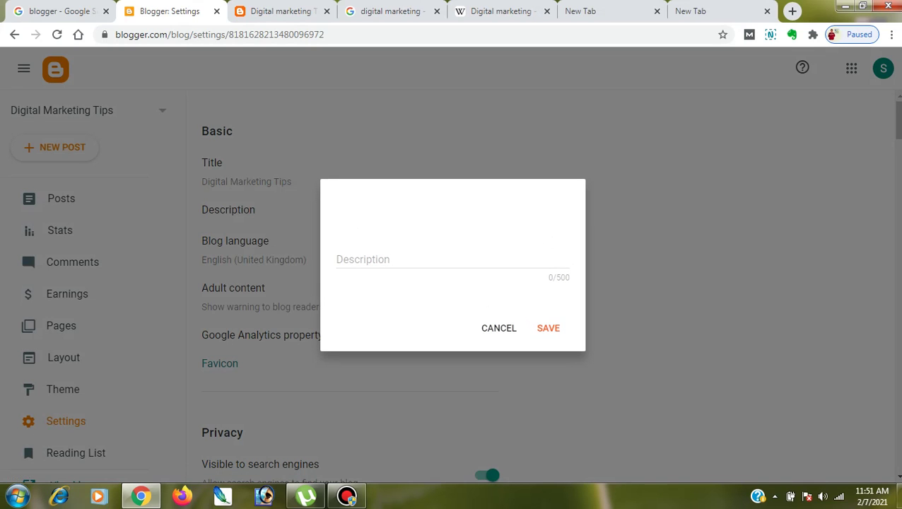
click(393, 11)
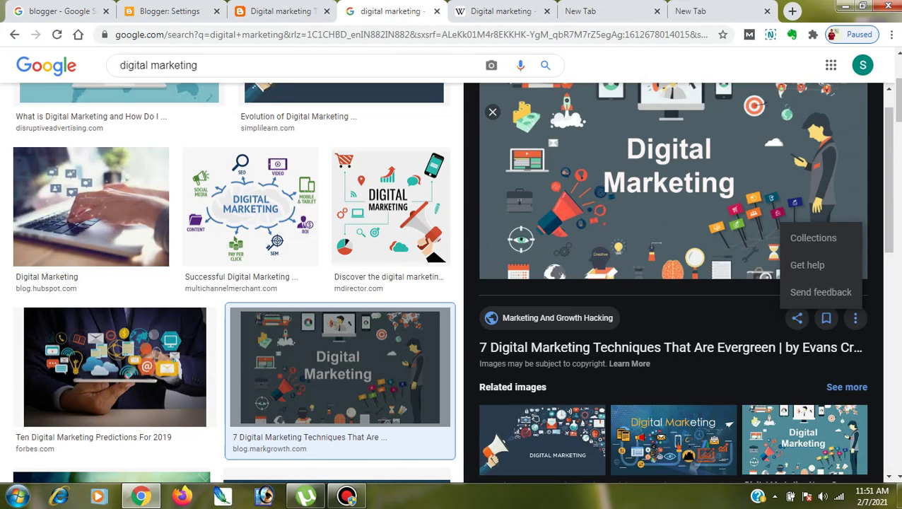
scroll(283, 212, up, 3)
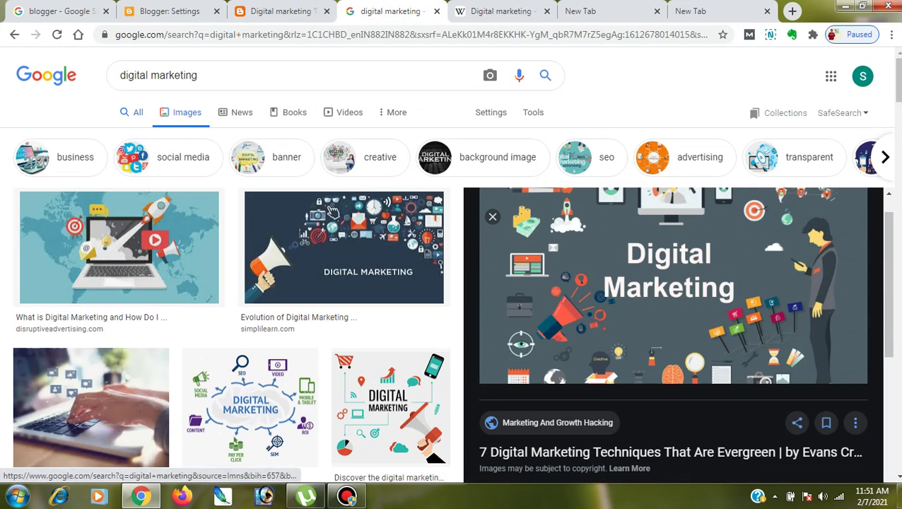
click(132, 112)
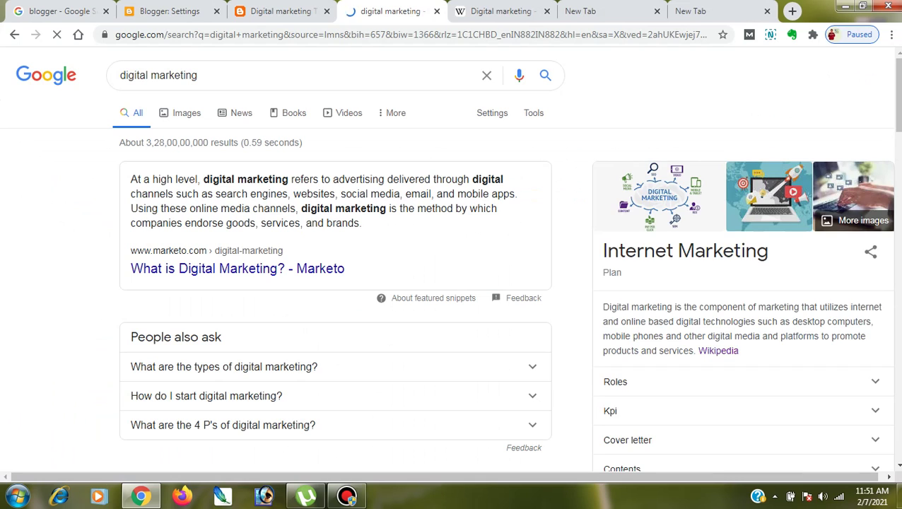
scroll(336, 283, down, 8)
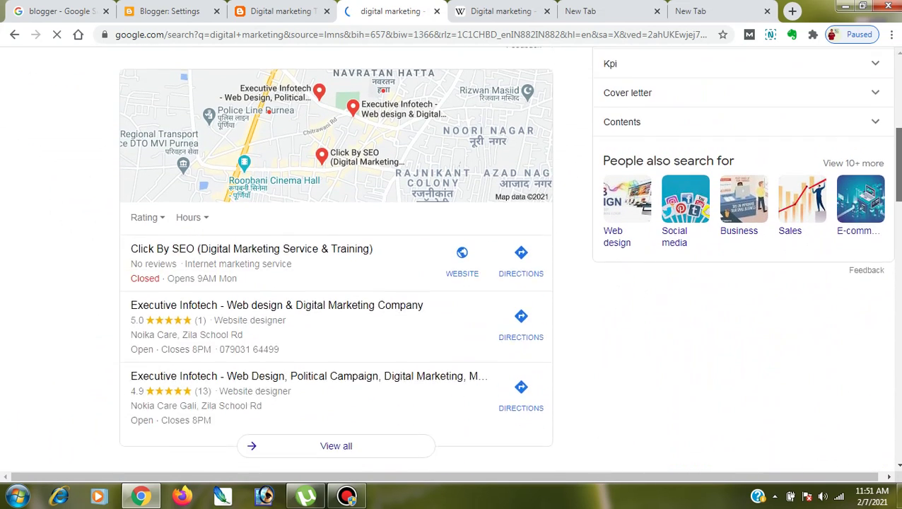
scroll(336, 258, down, 1)
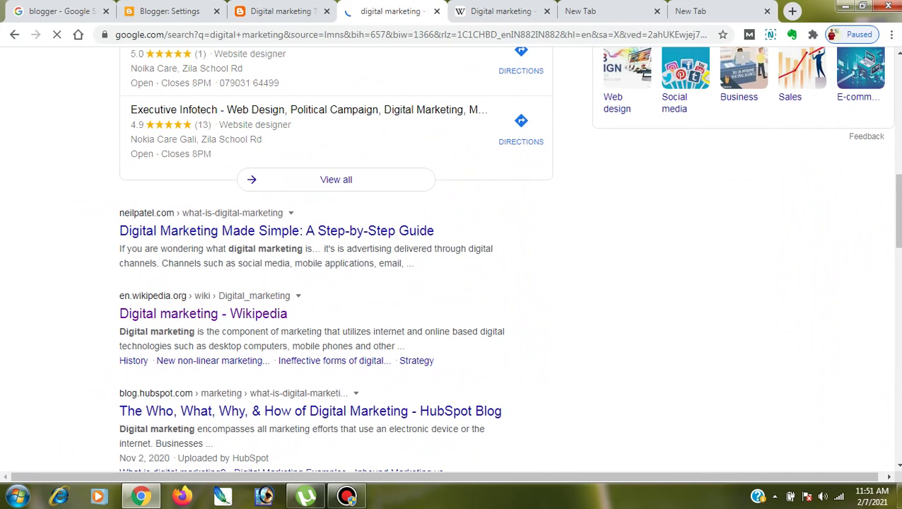
drag(120, 248, 406, 263)
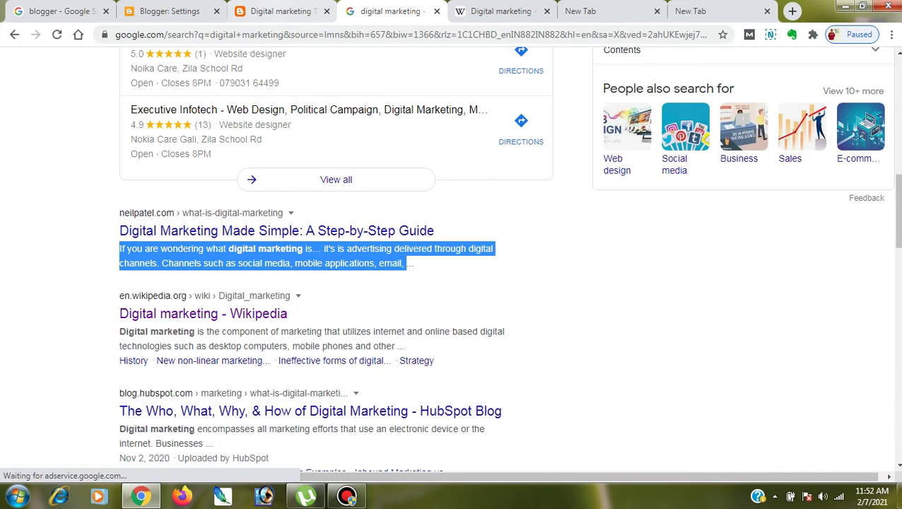
- Paste the copied digital marketing snippet as the blog description and save it
click(169, 11)
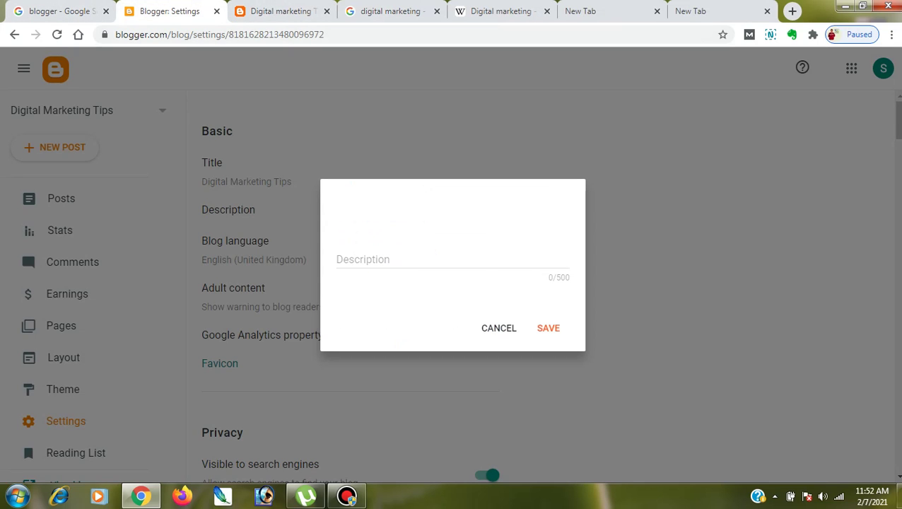
click(279, 11)
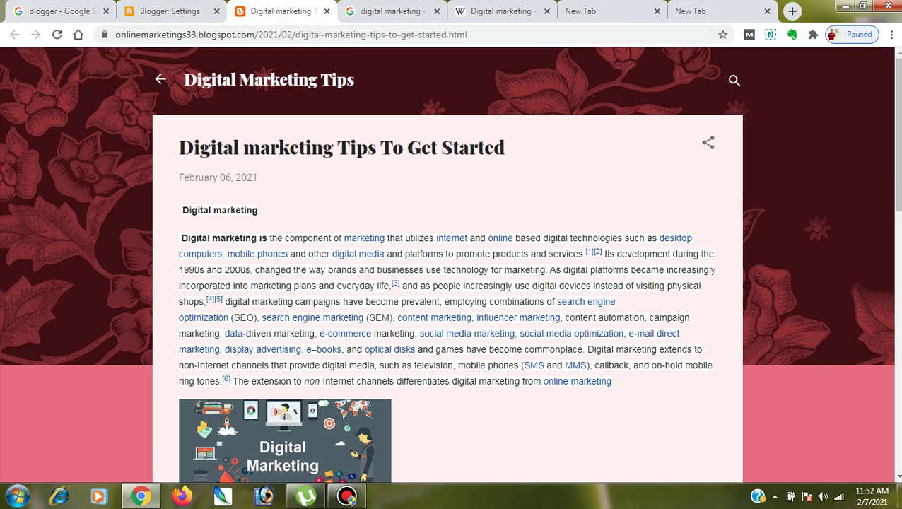
click(391, 11)
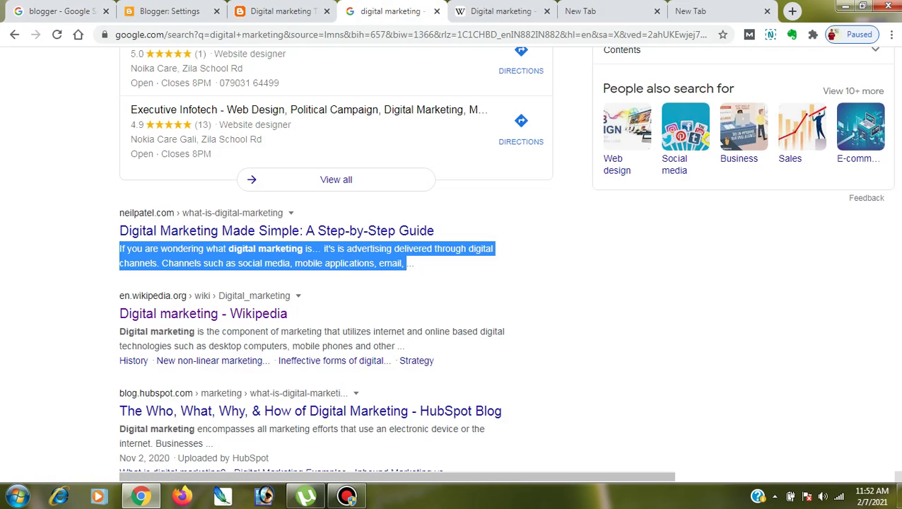
click(169, 10)
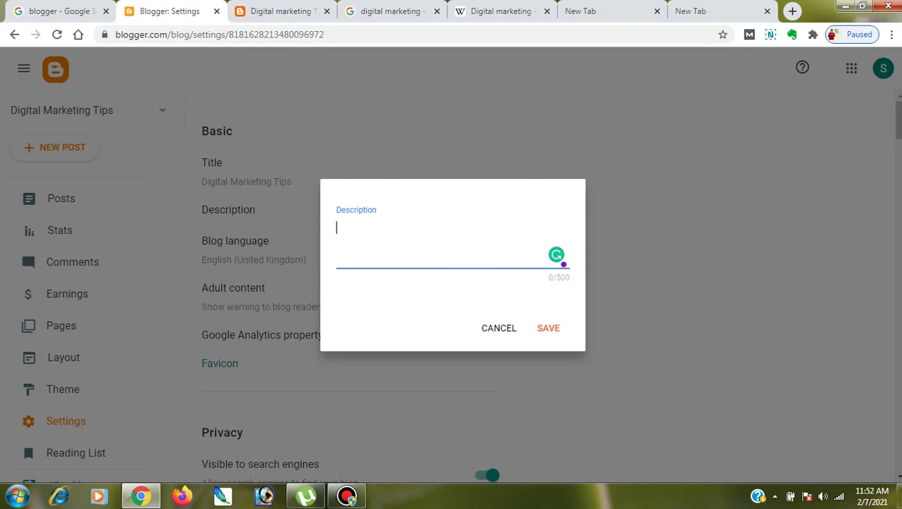
right_click(358, 251)
click(392, 95)
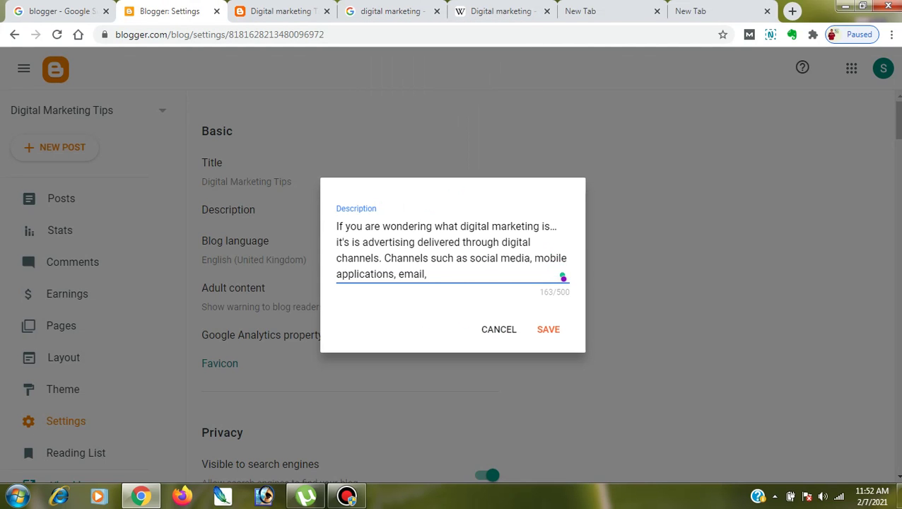
click(548, 329)
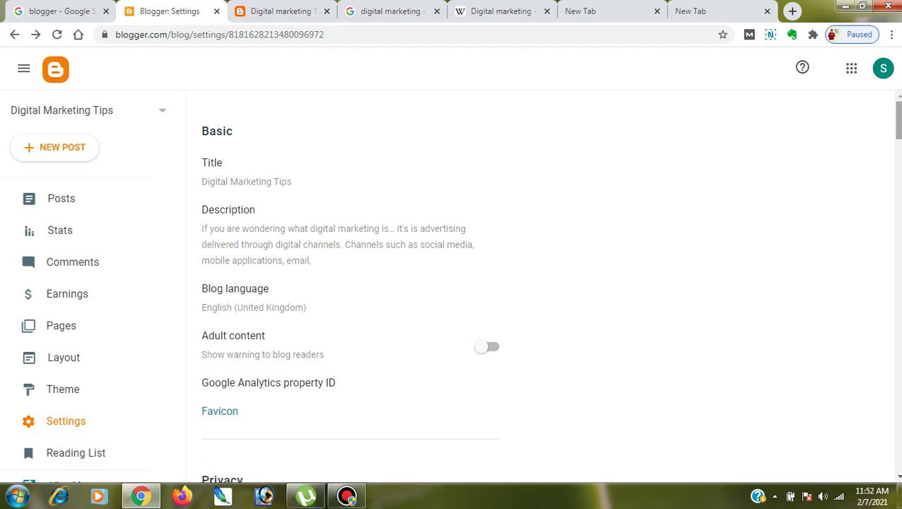
- Review the blog's basic, privacy and publishing settings, including the custom domain option, leaving the domain blank
scroll(537, 283, down, 2)
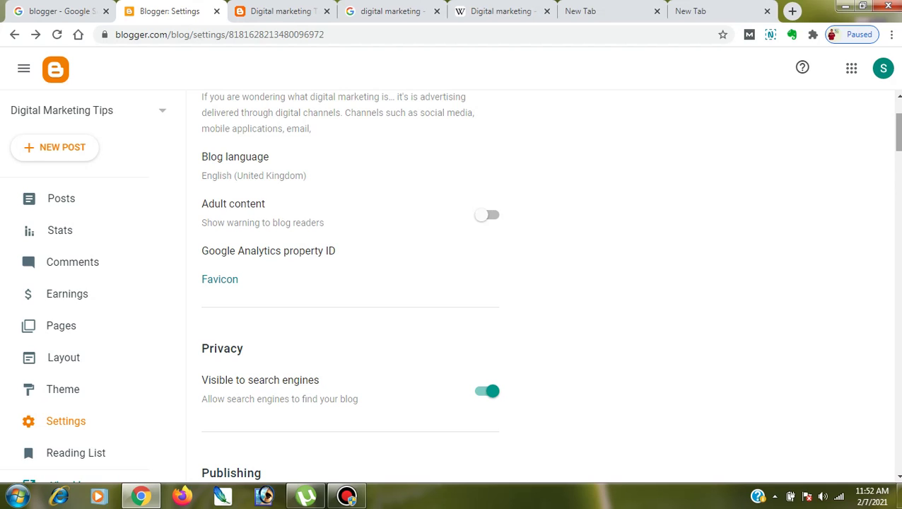
scroll(349, 283, down, 1)
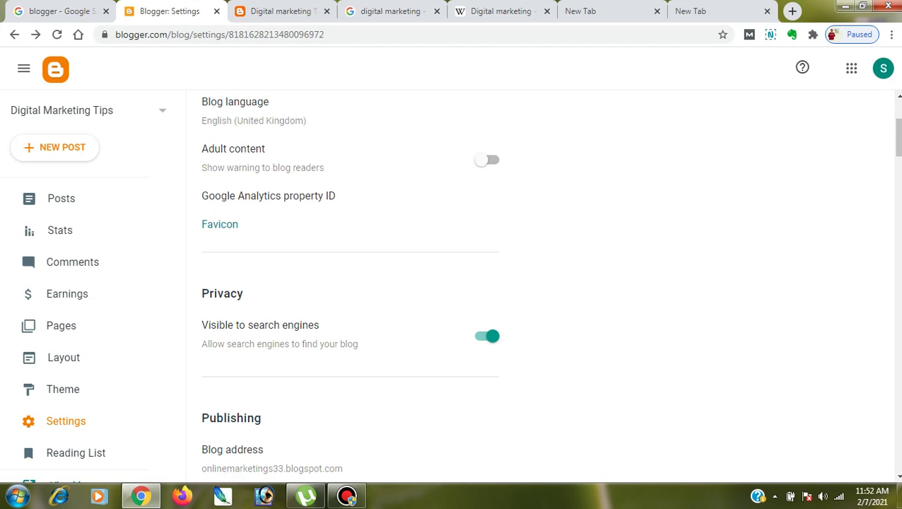
scroll(550, 286, down, 3)
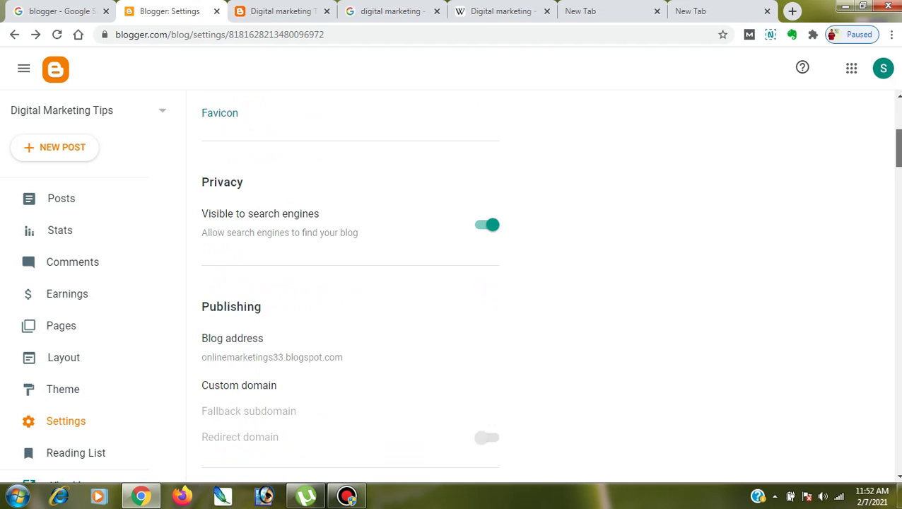
scroll(550, 287, down, 1)
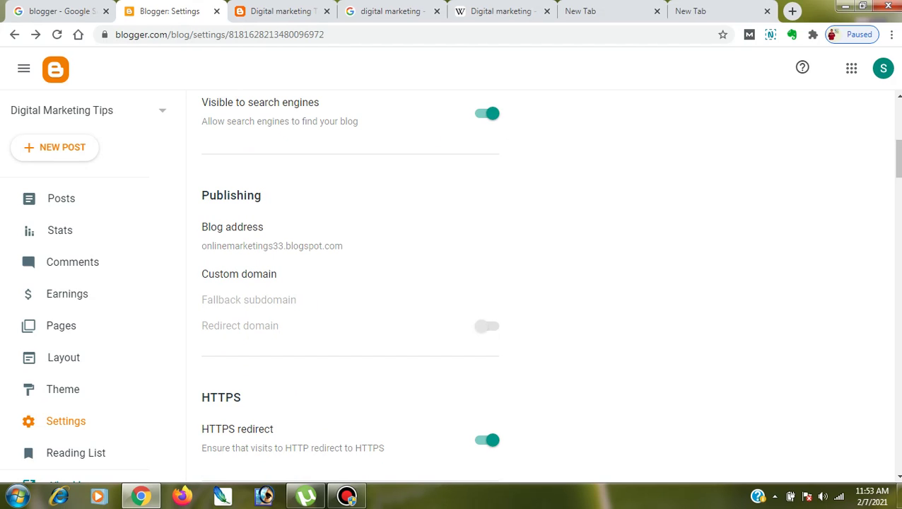
click(239, 273)
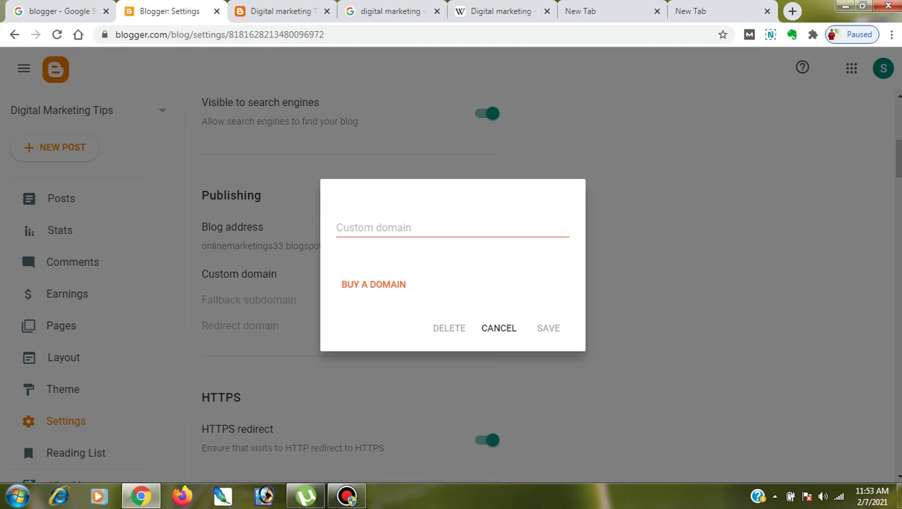
click(495, 327)
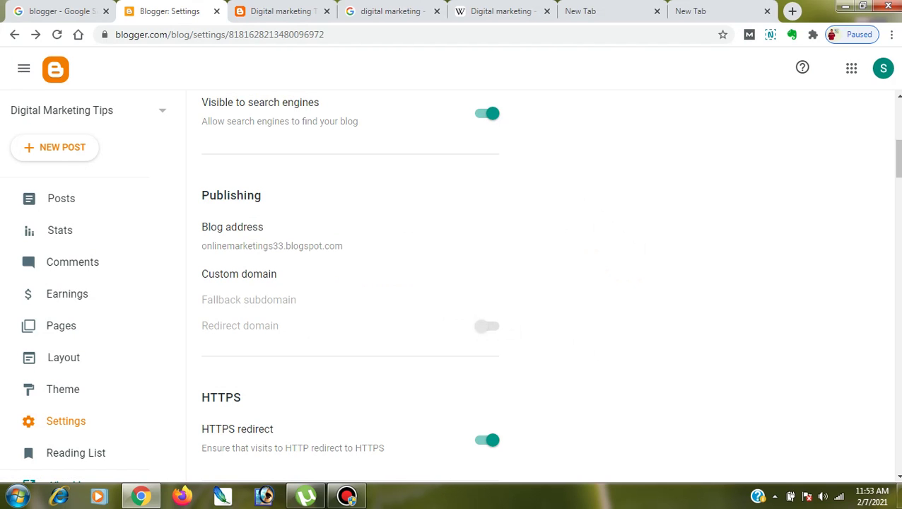
scroll(897, 159, down, 1)
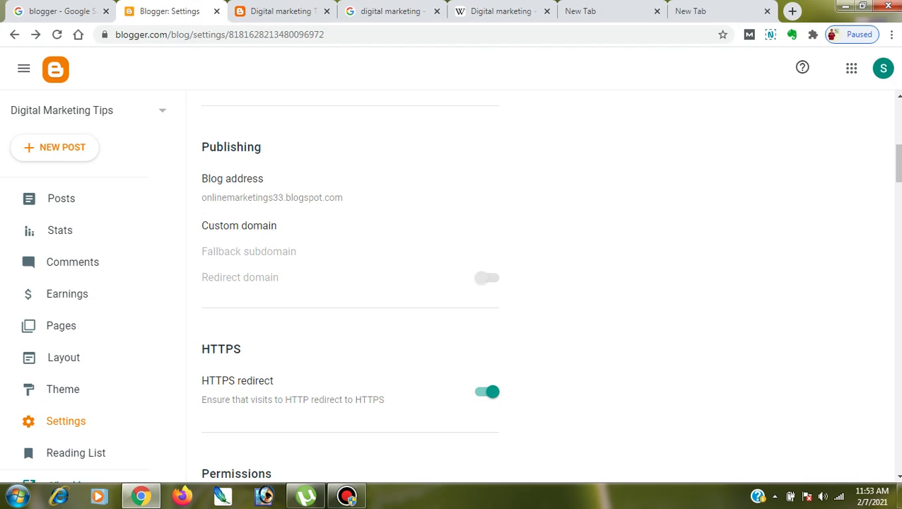
click(239, 226)
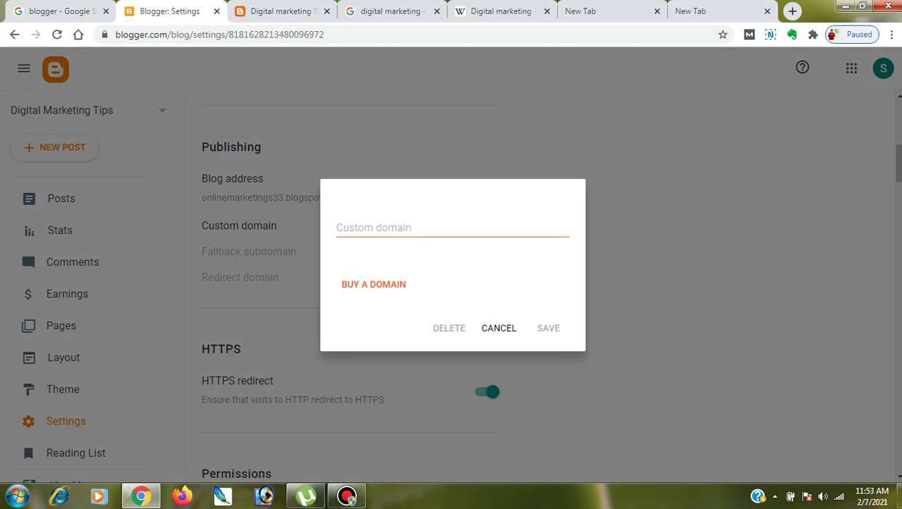
click(498, 328)
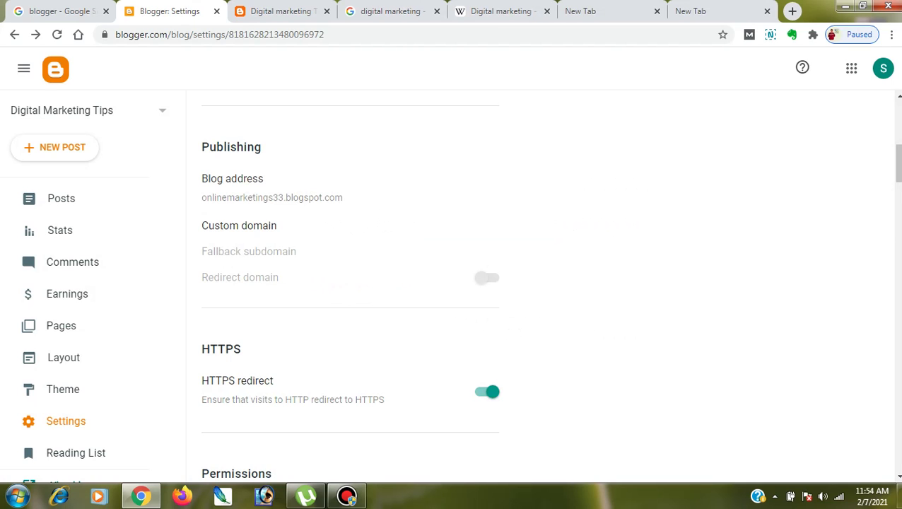
- Set the maximum posts shown on the main page to 10 and save the setting
scroll(452, 283, down, 3)
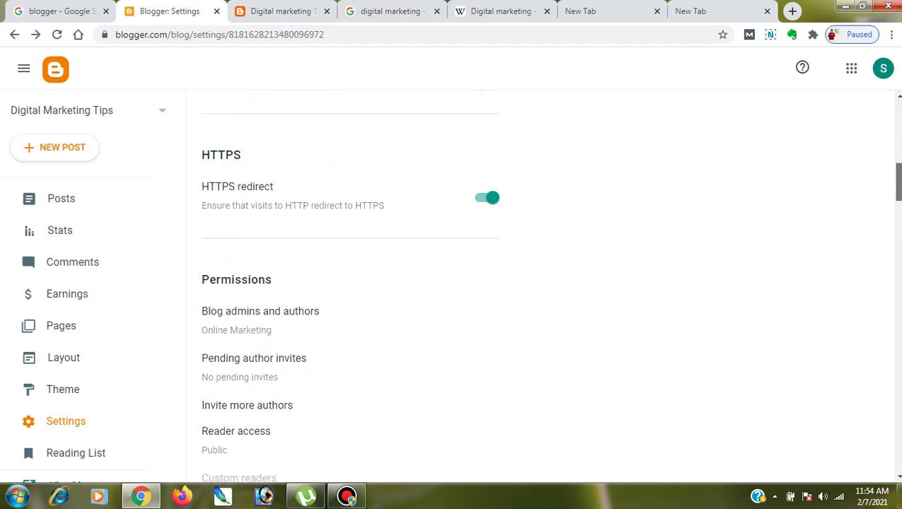
scroll(453, 282, down, 1)
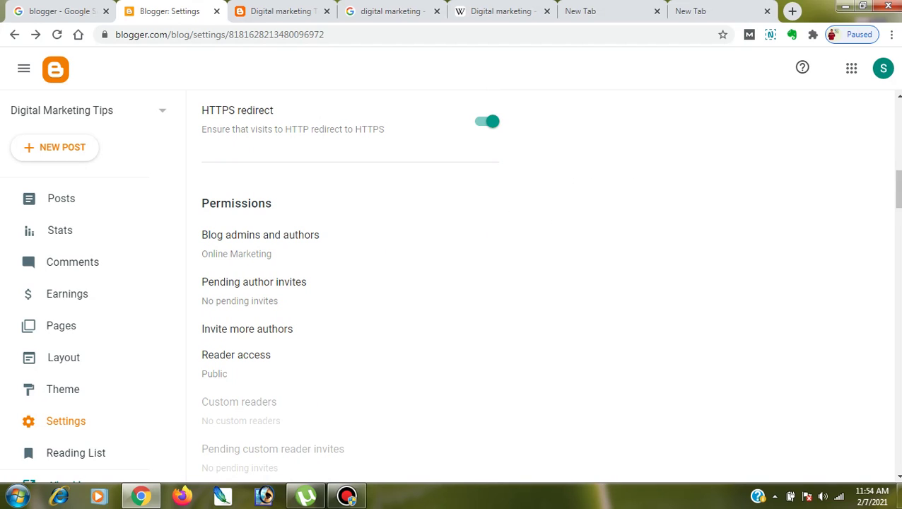
drag(897, 190, 898, 197)
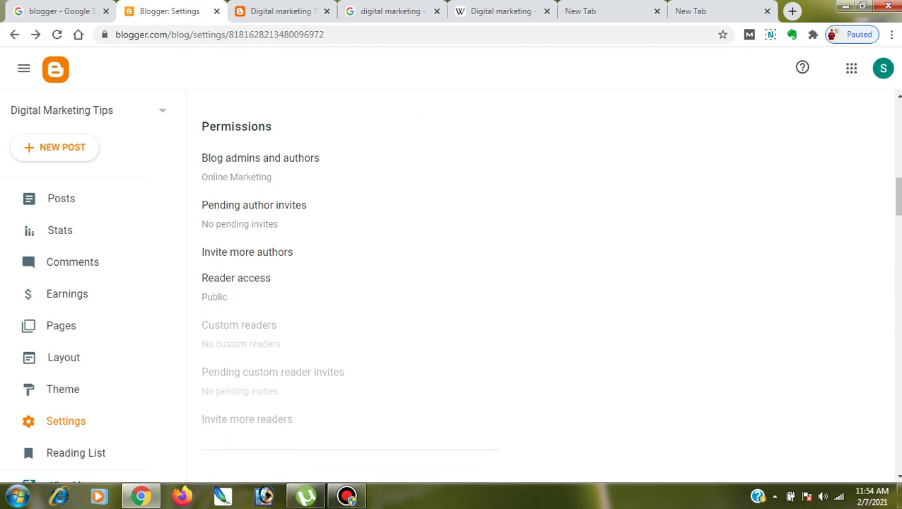
drag(898, 197, 898, 222)
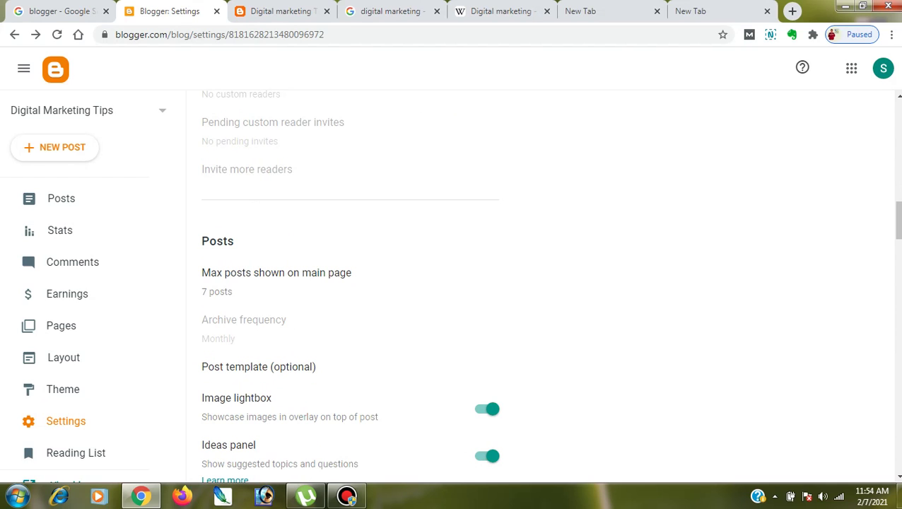
click(277, 274)
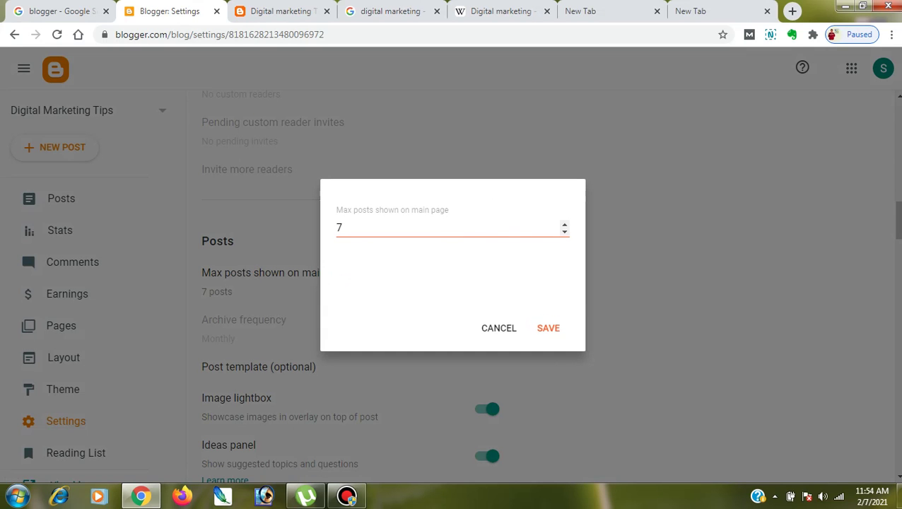
click(356, 227)
key(BackSpace)
text(10)
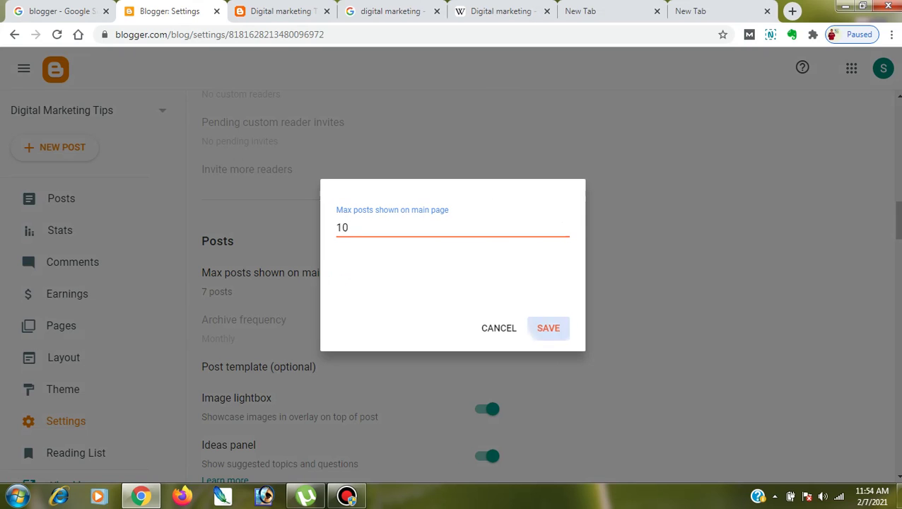
click(547, 328)
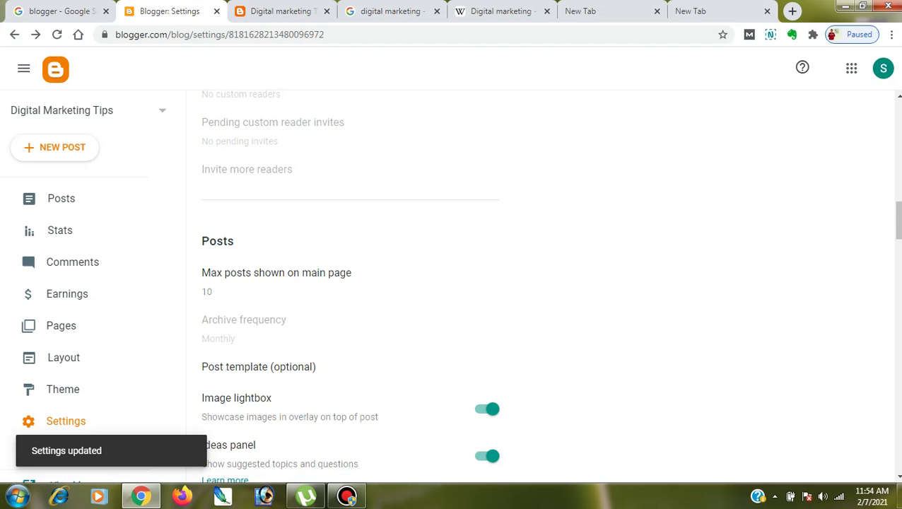
- Set the blog's comment moderation to Always and save the setting
scroll(452, 283, down, 3)
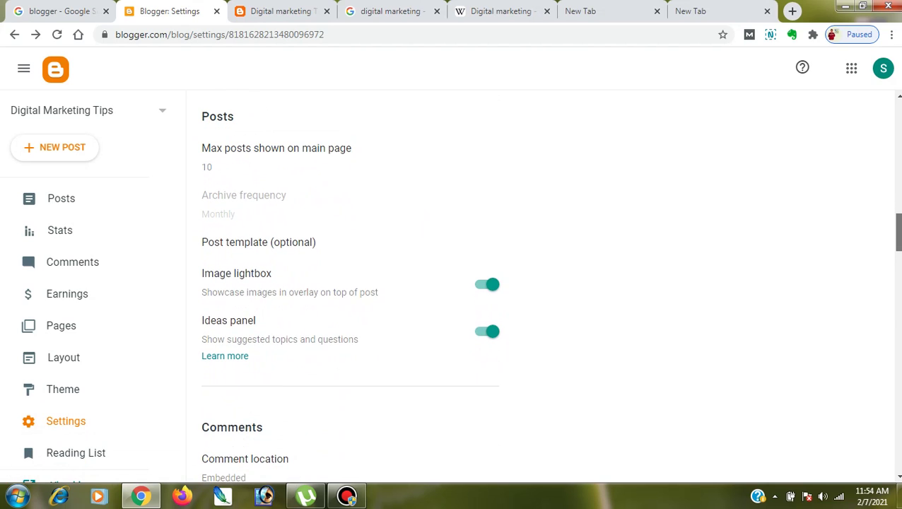
scroll(453, 282, down, 1)
scroll(453, 283, down, 1)
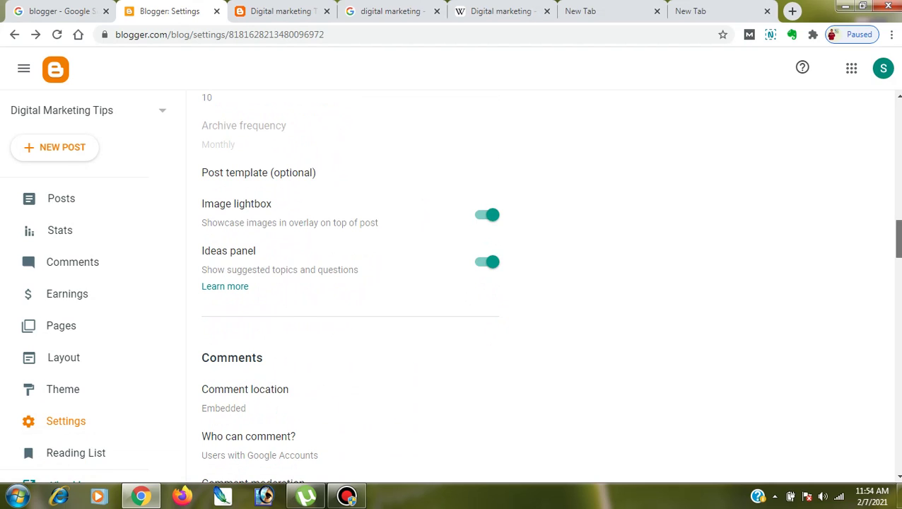
scroll(452, 283, down, 2)
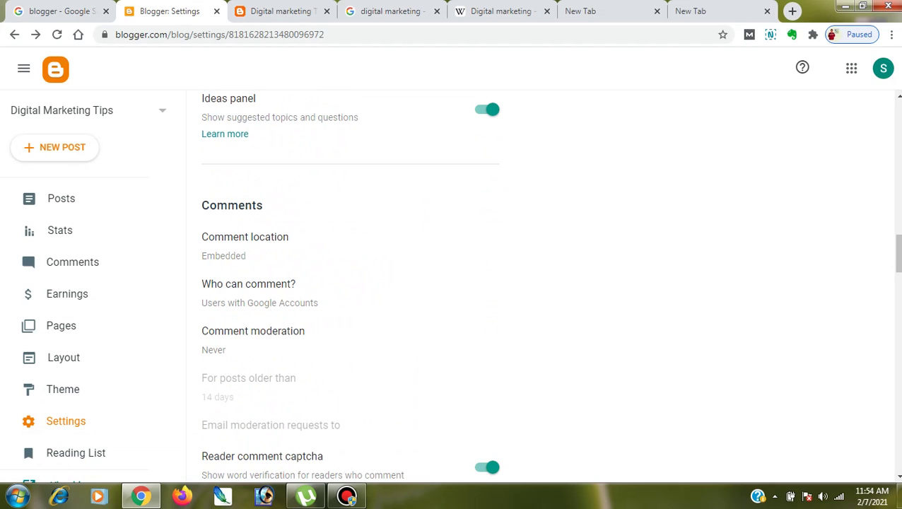
scroll(452, 283, down, 2)
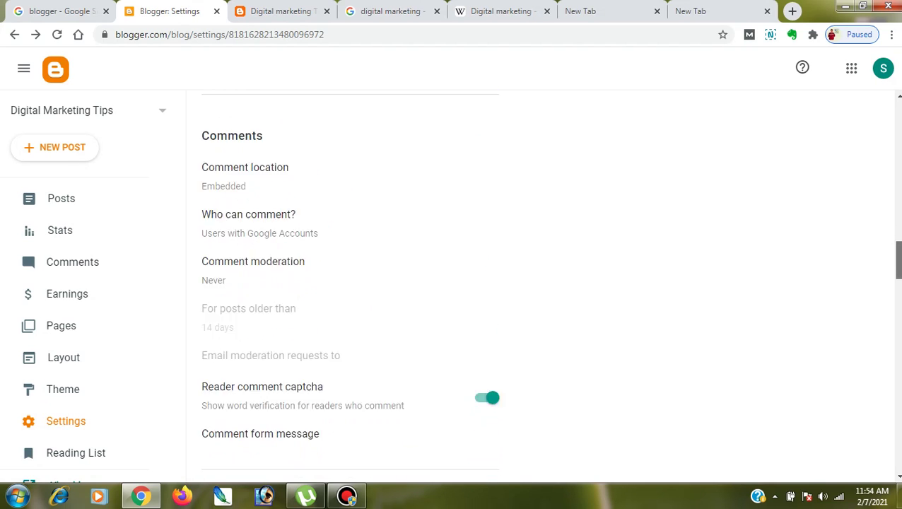
scroll(453, 283, down, 1)
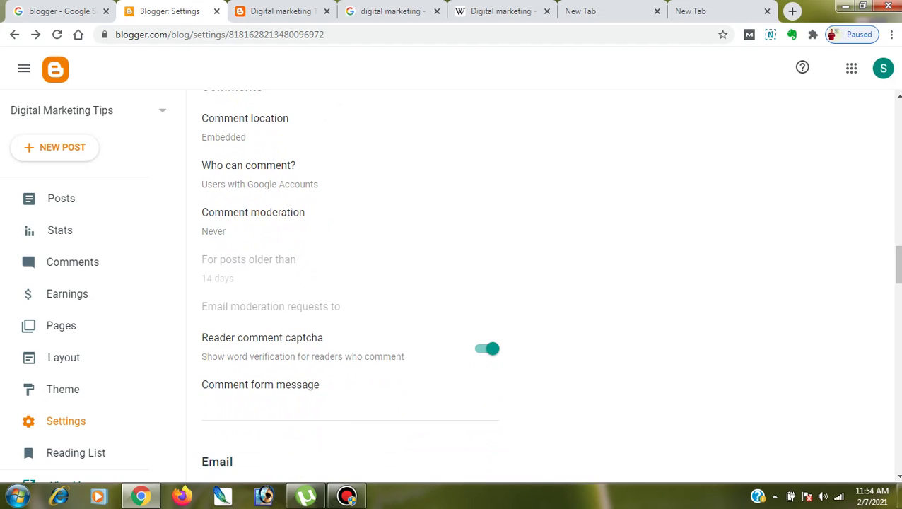
click(214, 231)
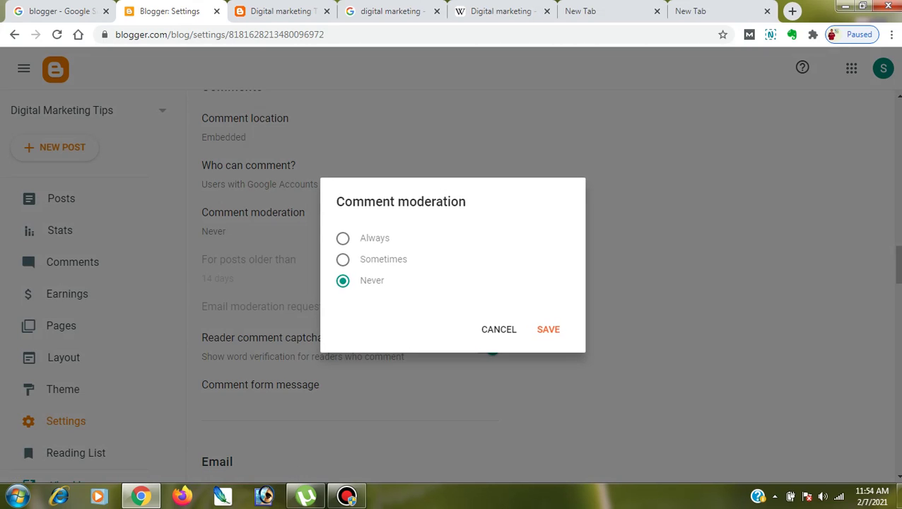
click(343, 238)
click(548, 330)
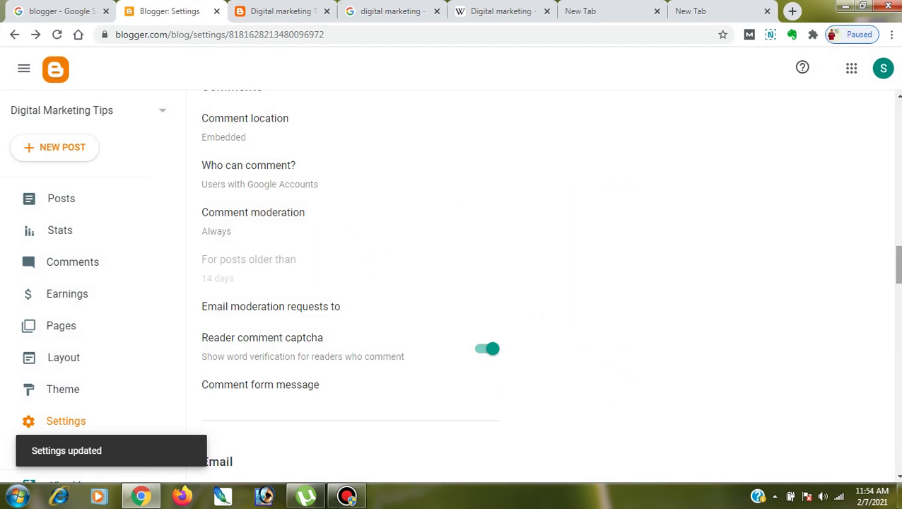
- Review the remaining blog settings, from email, formatting and meta tags through crawlers, monetisation, blog management, site feed and general options
scroll(537, 282, down, 2)
scroll(550, 285, down, 2)
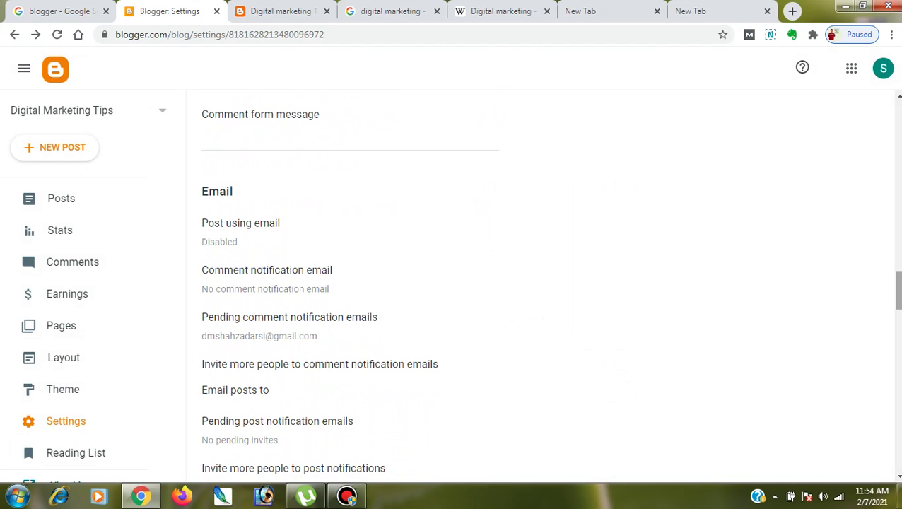
scroll(544, 283, down, 3)
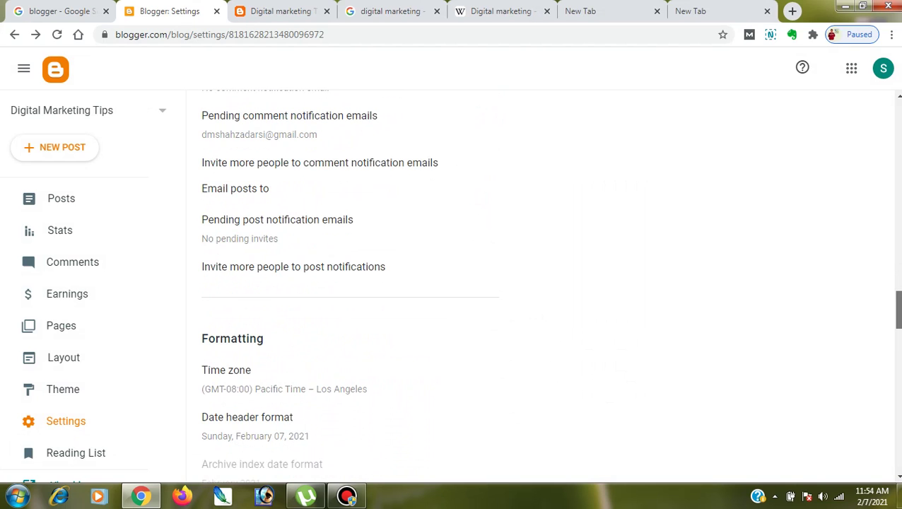
scroll(544, 283, down, 5)
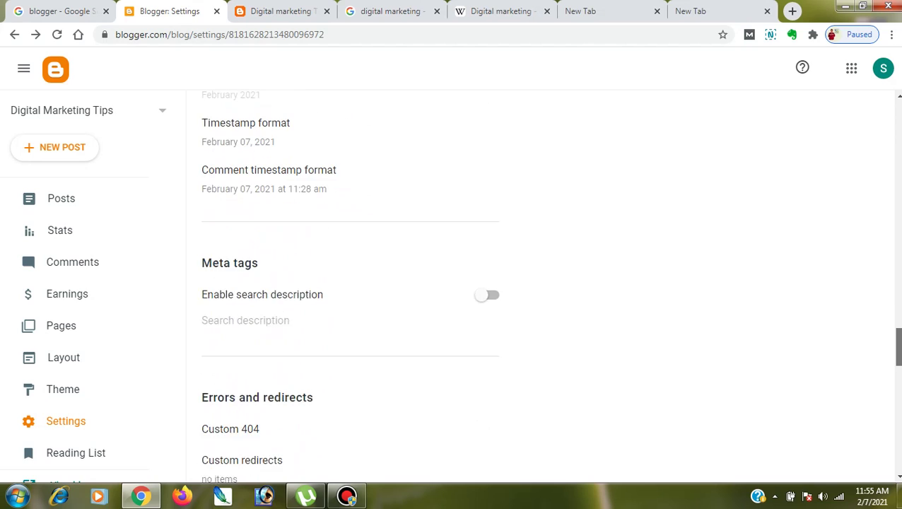
scroll(544, 283, down, 1)
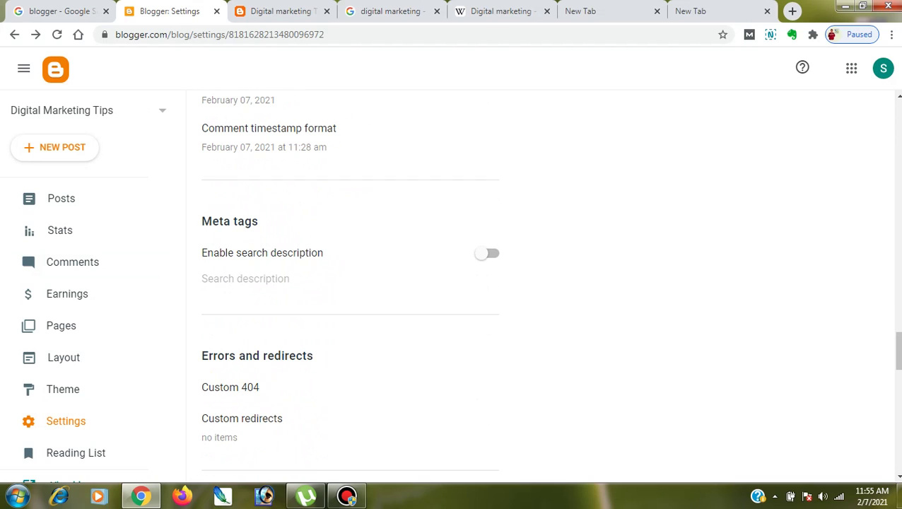
scroll(544, 283, down, 3)
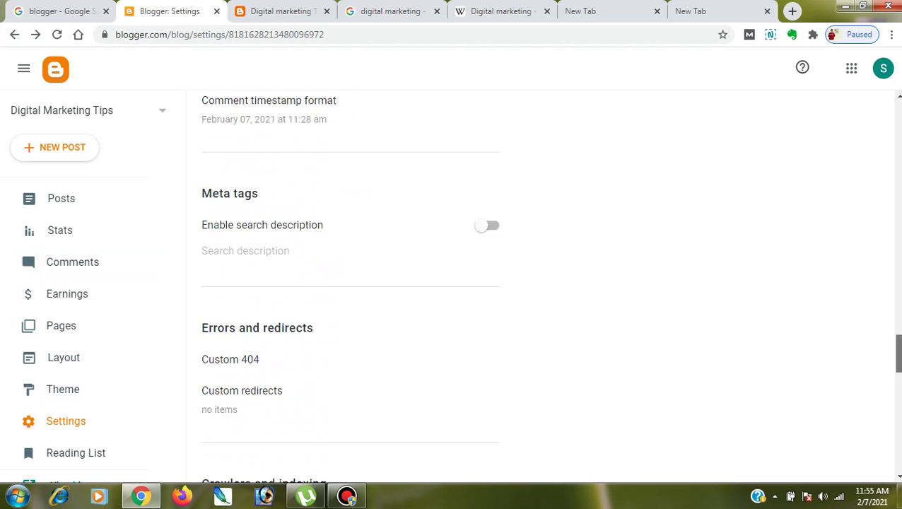
scroll(544, 282, down, 4)
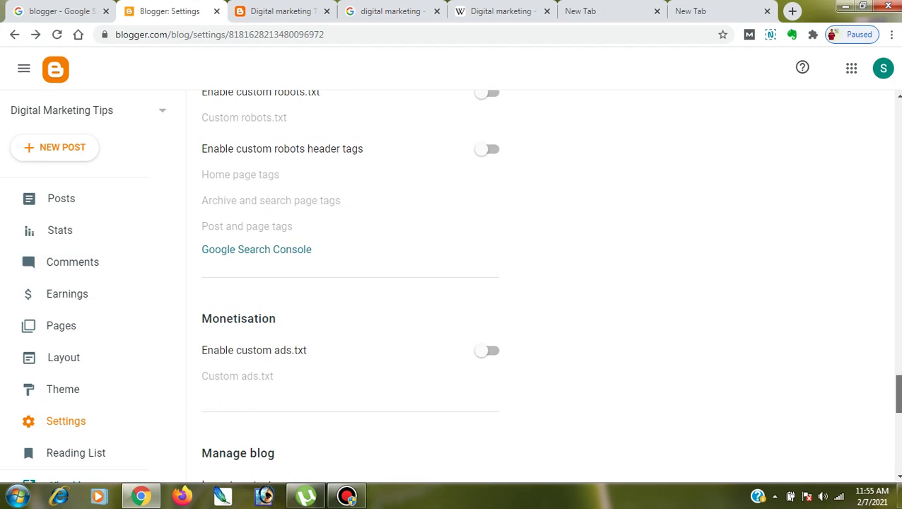
scroll(350, 282, down, 1)
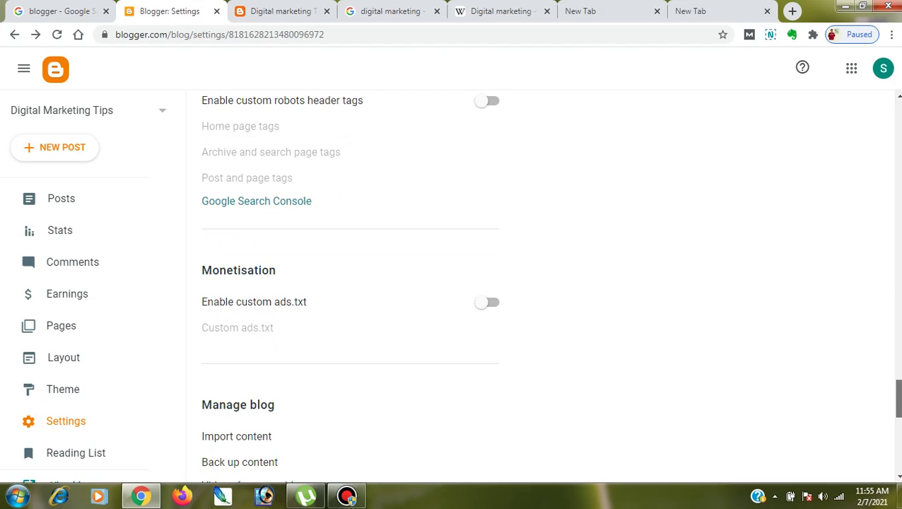
scroll(350, 282, down, 1)
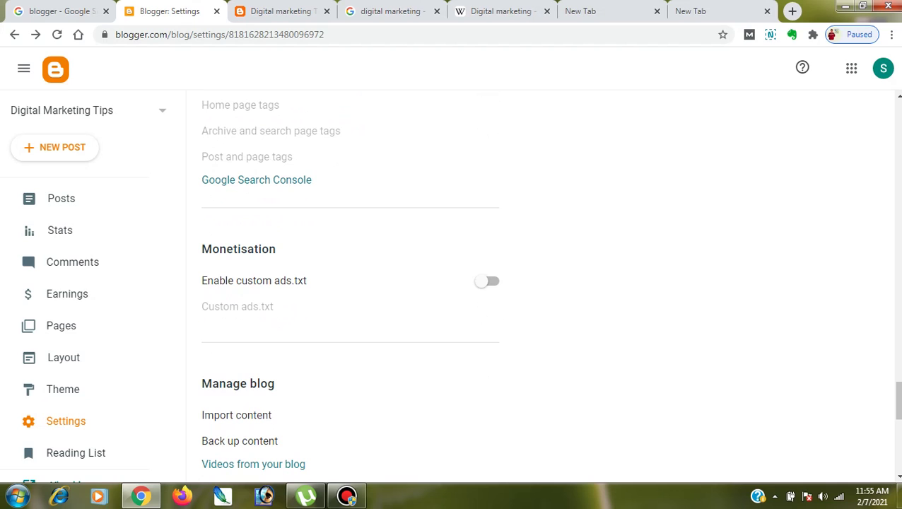
scroll(350, 282, down, 2)
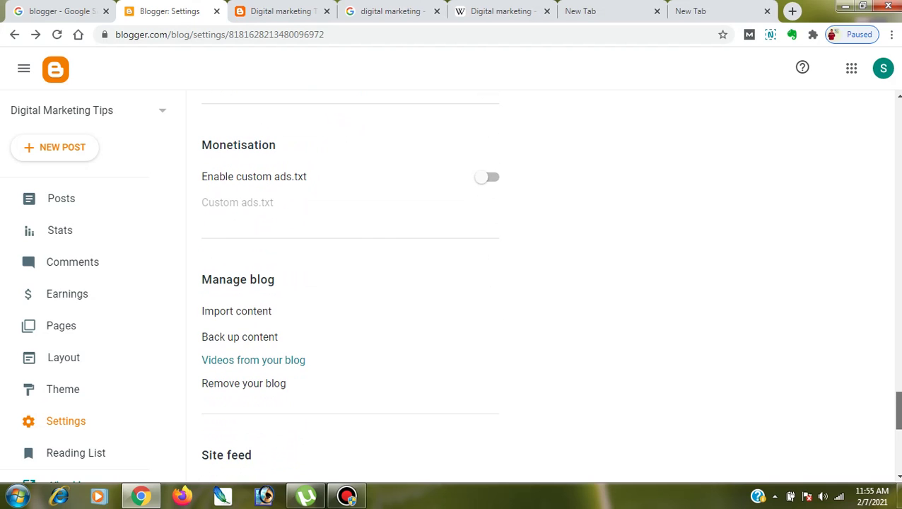
scroll(349, 289, down, 2)
scroll(350, 286, down, 2)
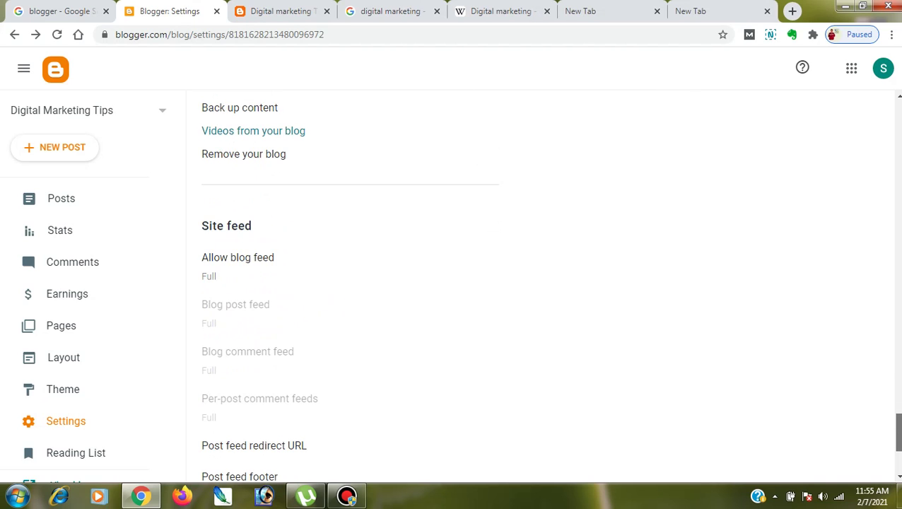
scroll(350, 282, down, 3)
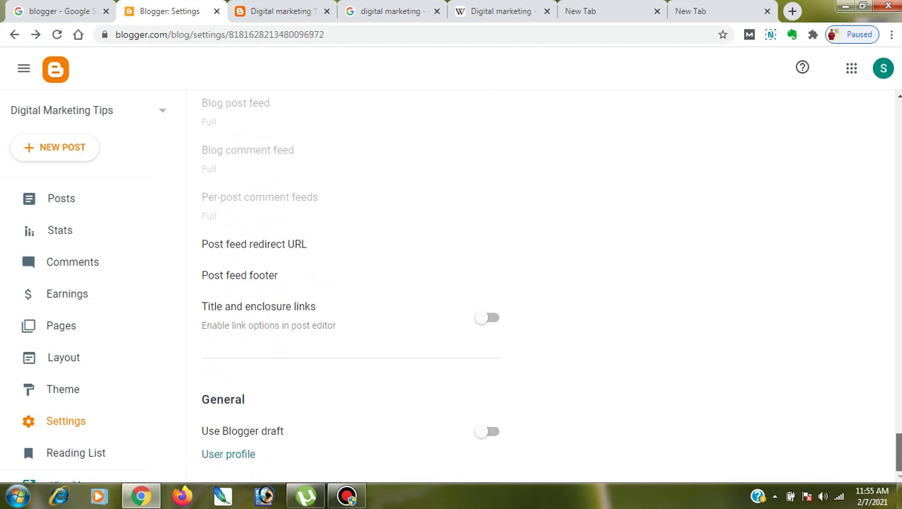
scroll(350, 283, up, 20)
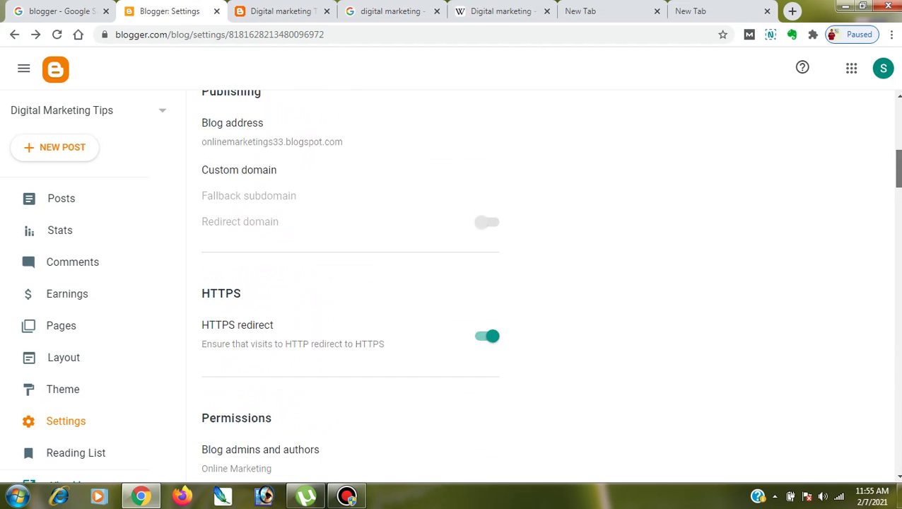
scroll(349, 283, down, 3)
scroll(350, 283, up, 8)
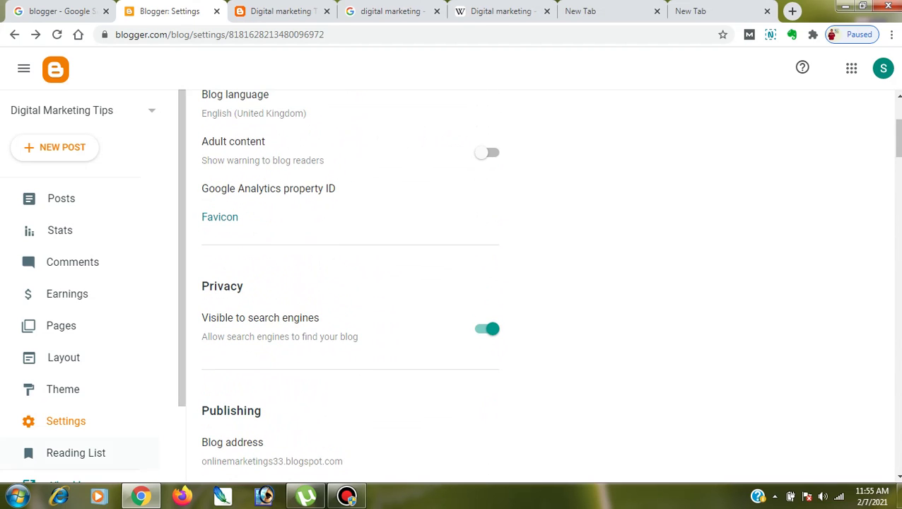
- View the reading list of followed blogs, and return to the blog settings
scroll(85, 358, down, 3)
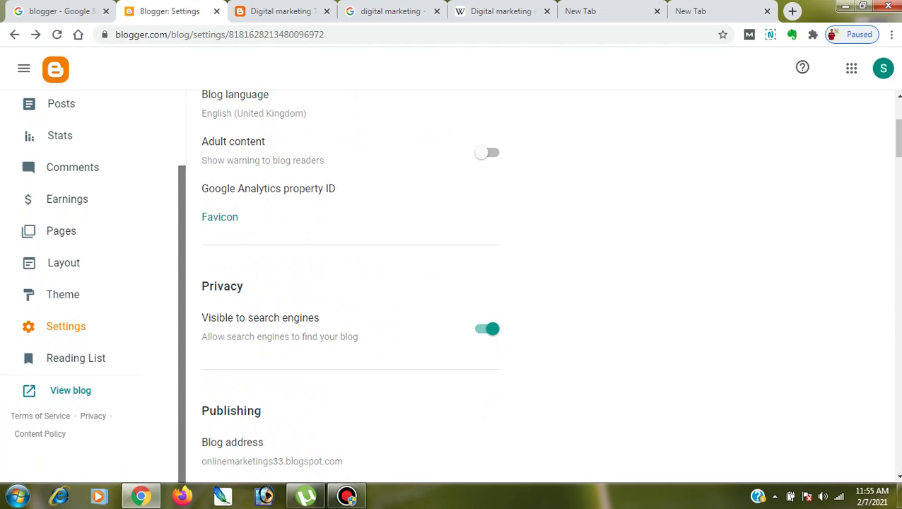
click(75, 357)
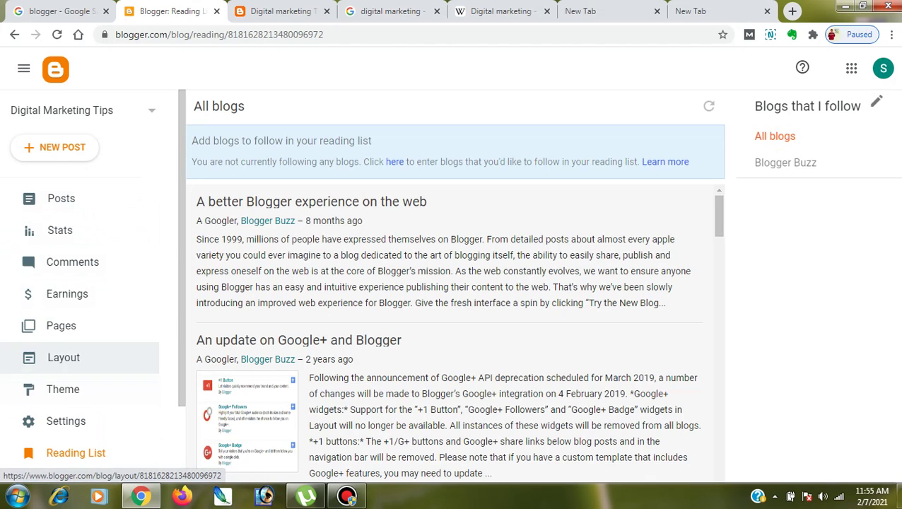
click(65, 421)
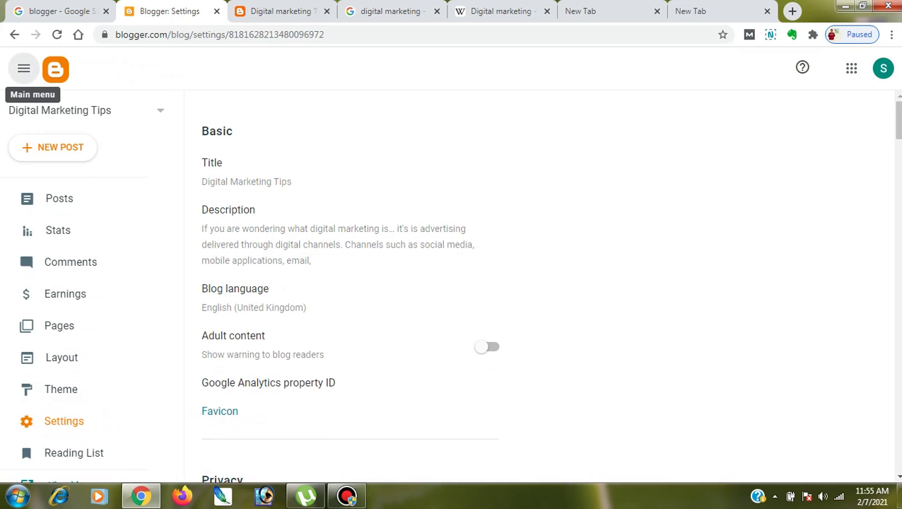
- Examine the AdSense account option under the blog's earnings, and return to the list of posts
click(23, 68)
click(23, 68)
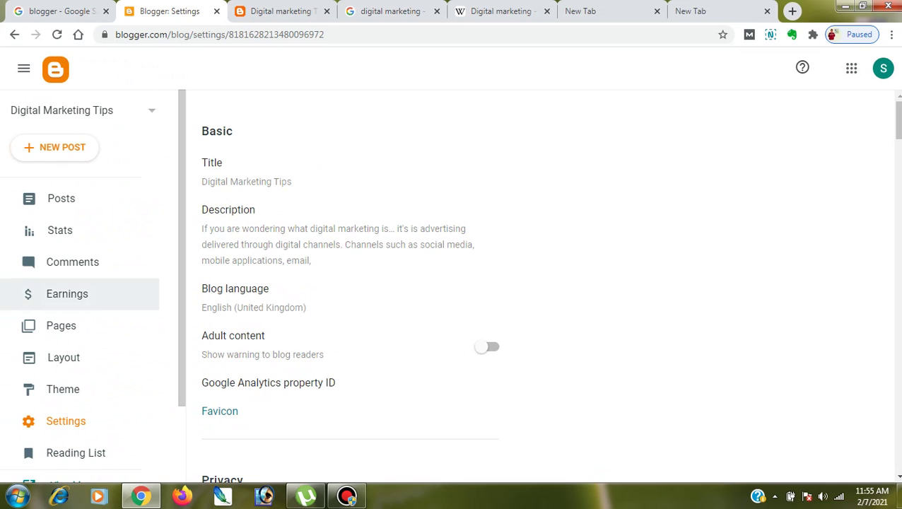
click(67, 294)
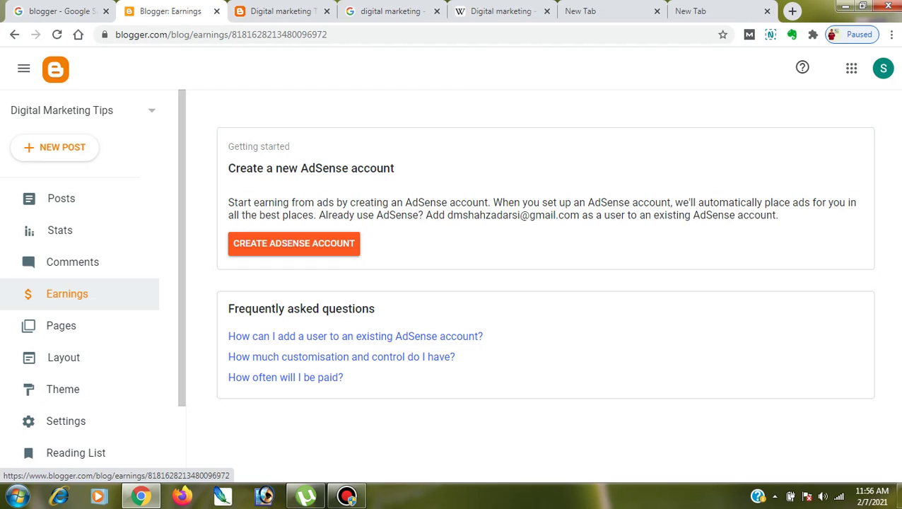
click(70, 198)
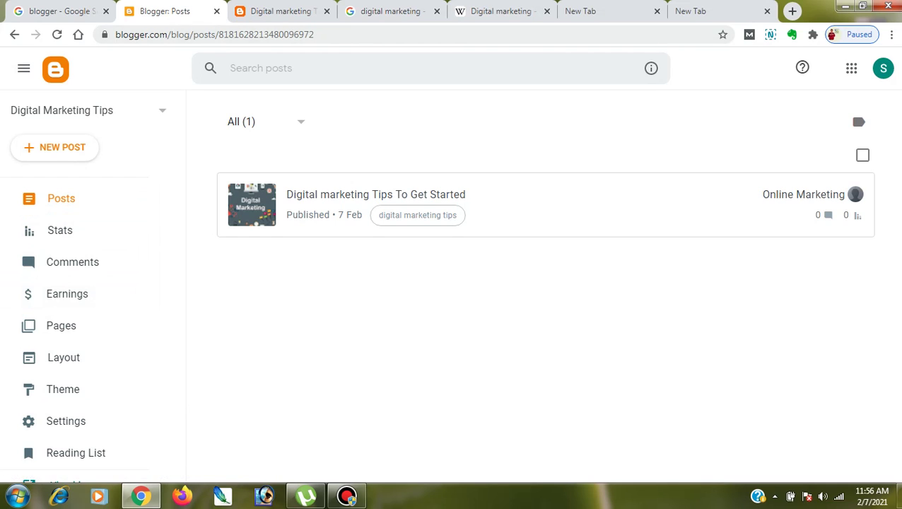
- View the published digital marketing post, highlight the blog's base address in its URL, and return to the Blogger posts list
key(ctrl+Tab)
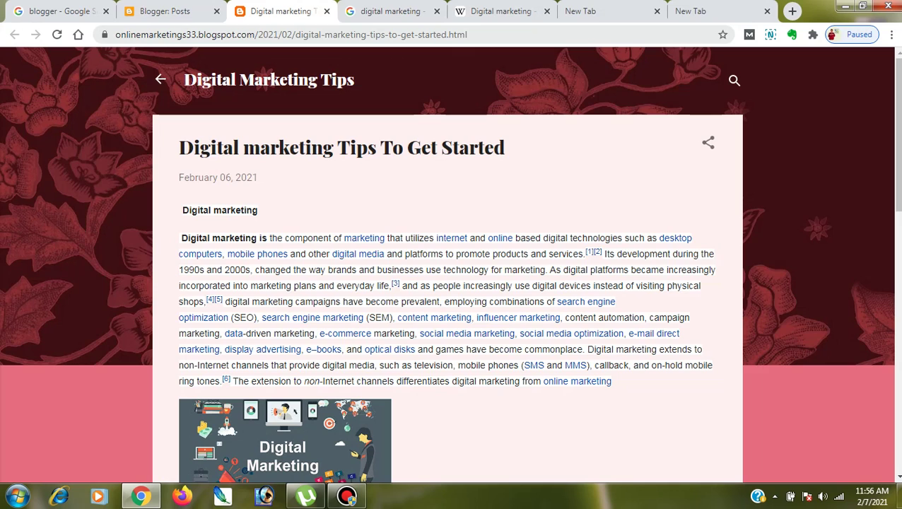
drag(255, 34, 114, 35)
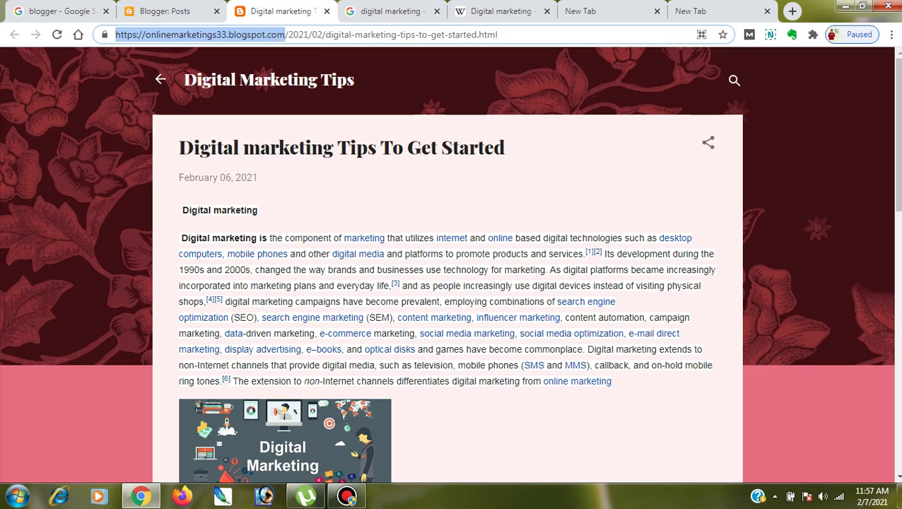
click(169, 11)
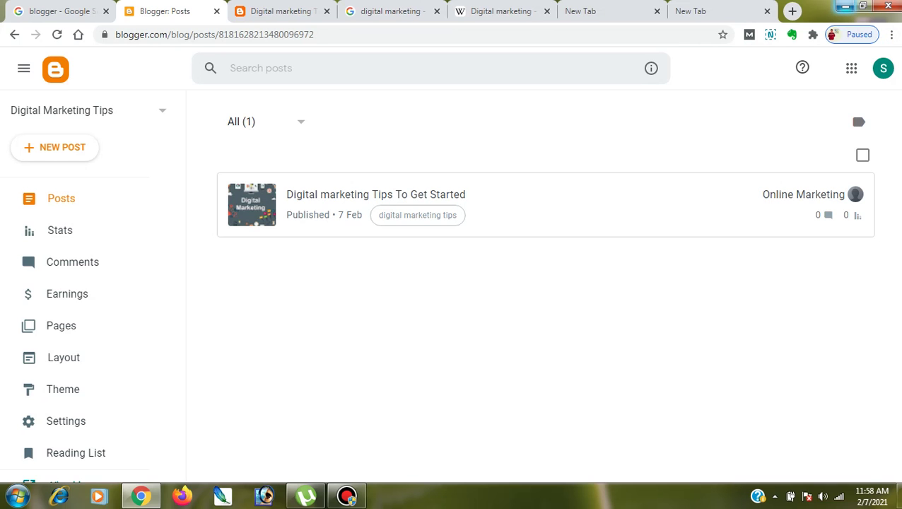
click(845, 6)
click(346, 496)
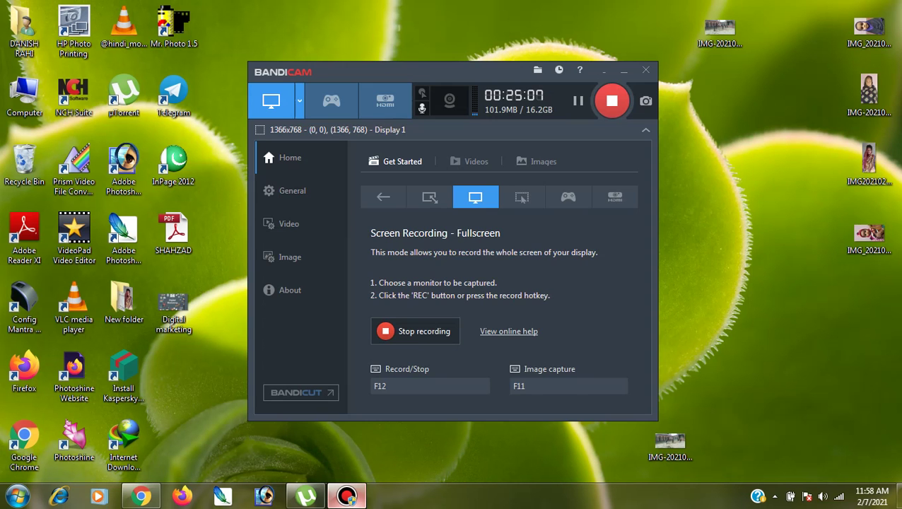